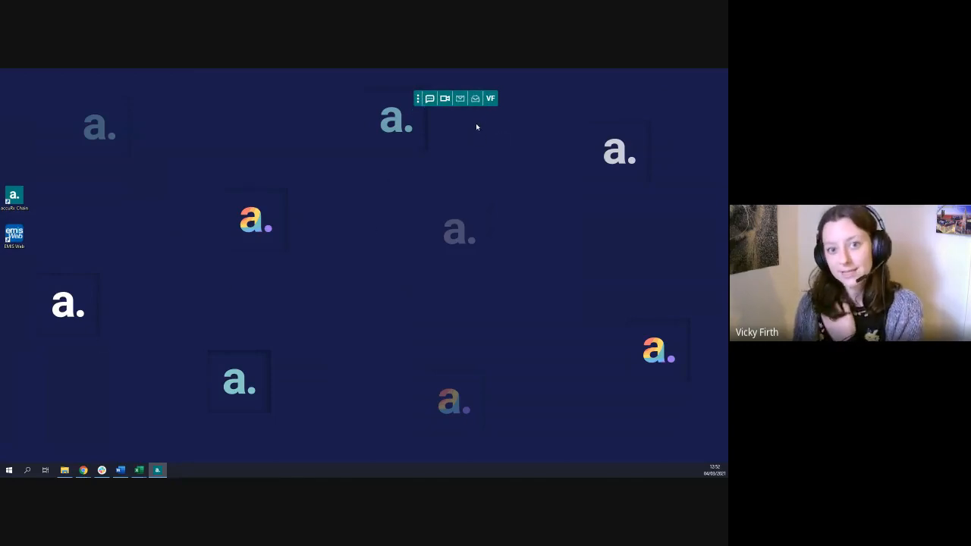
Open the practice management website from the accuRx toolbar and dismiss the floating toolbar
{"action": "left_click", "coordinate": [491, 100]}
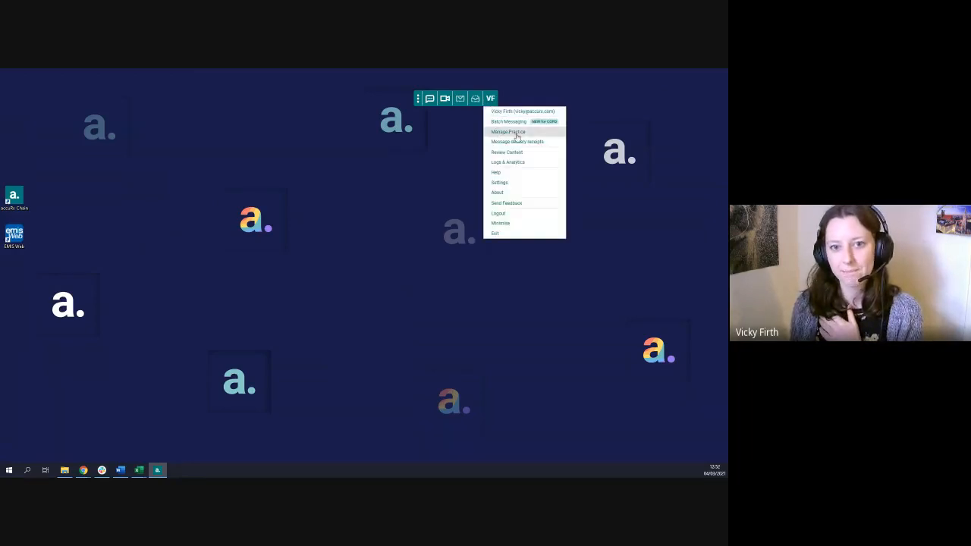
{"action": "left_click", "coordinate": [527, 132]}
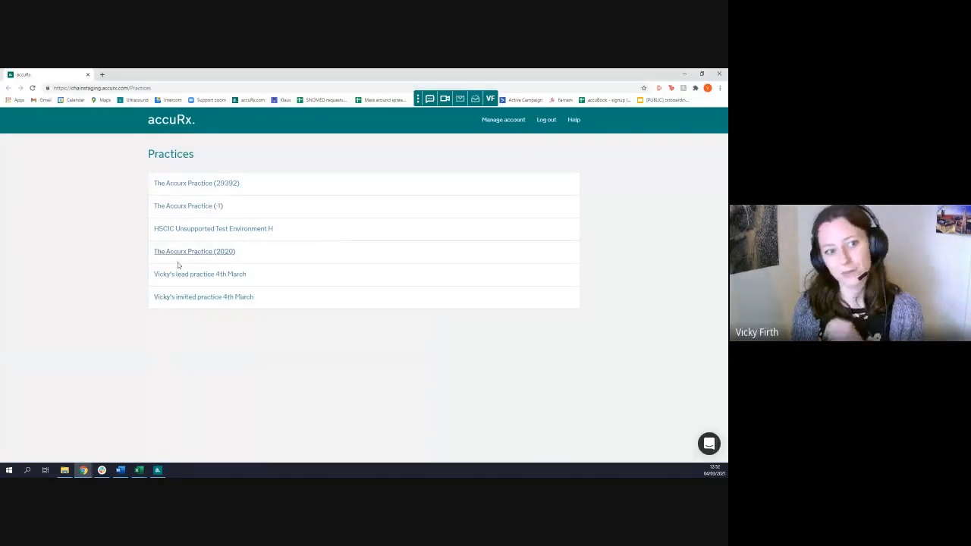
{"action": "left_click", "coordinate": [490, 98]}
{"action": "left_click", "coordinate": [532, 240]}
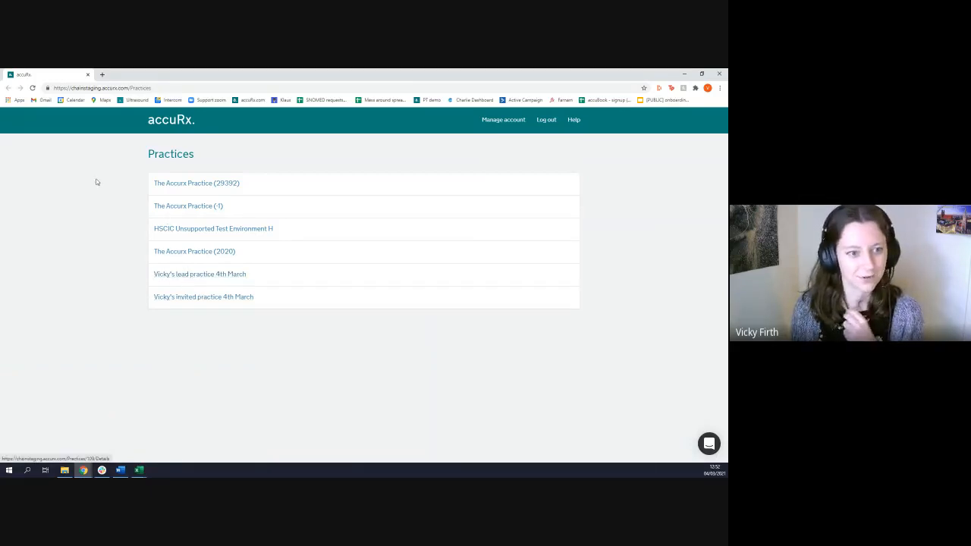
Open the lead practice dated 4th March and look over its available settings
{"action": "left_click", "coordinate": [168, 276]}
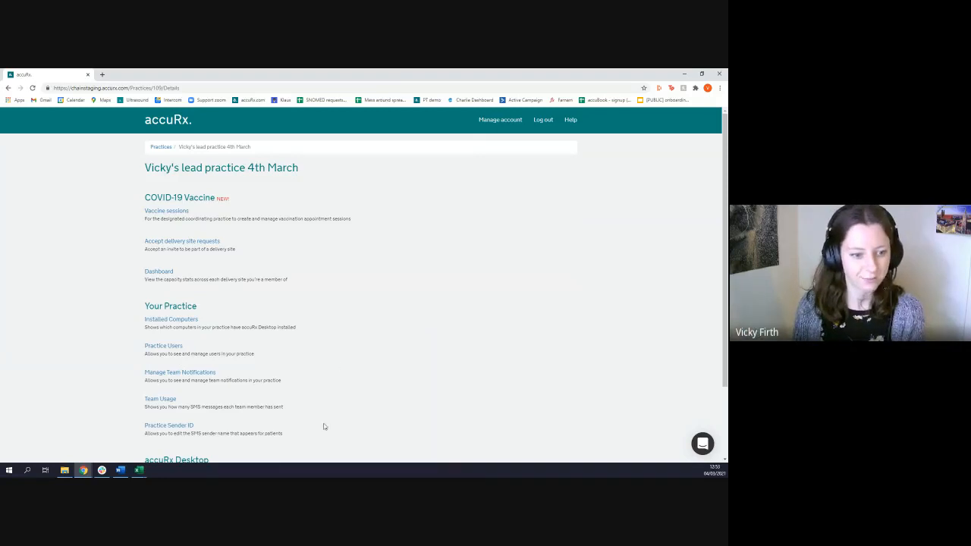
{"action": "scroll", "coordinate": [186, 364], "scroll_direction": "down", "scroll_amount": 2}
{"action": "scroll", "coordinate": [296, 263], "scroll_direction": "up", "scroll_amount": 2}
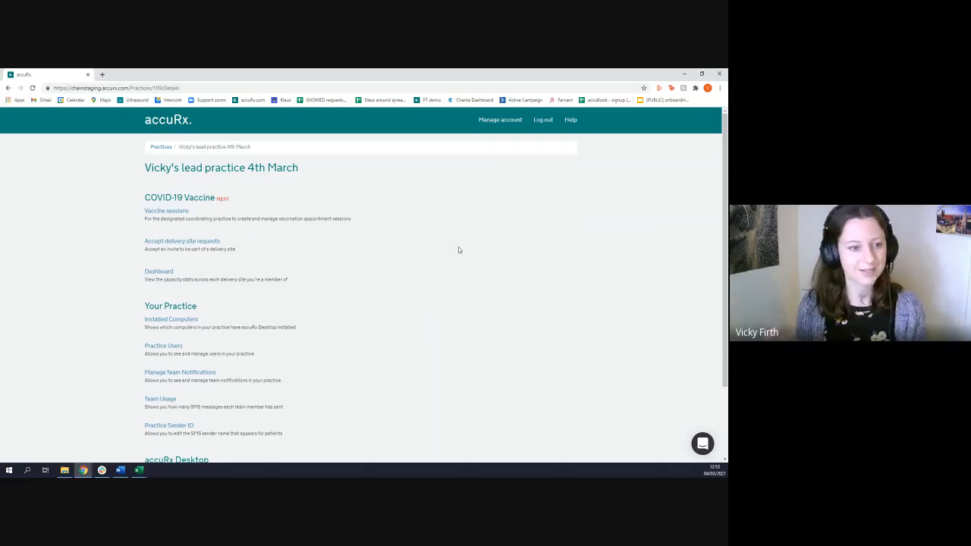
Visit chain.accurx.com in a separate browser tab to show the direct web address, and close that tab again
{"action": "left_click", "coordinate": [100, 87]}
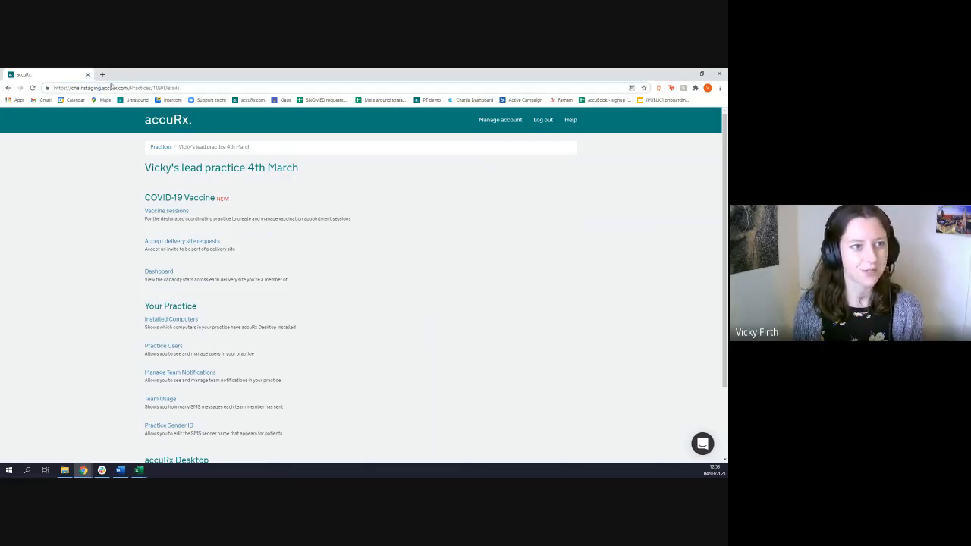
{"action": "left_click", "coordinate": [103, 74]}
{"action": "type", "text": "chain"}
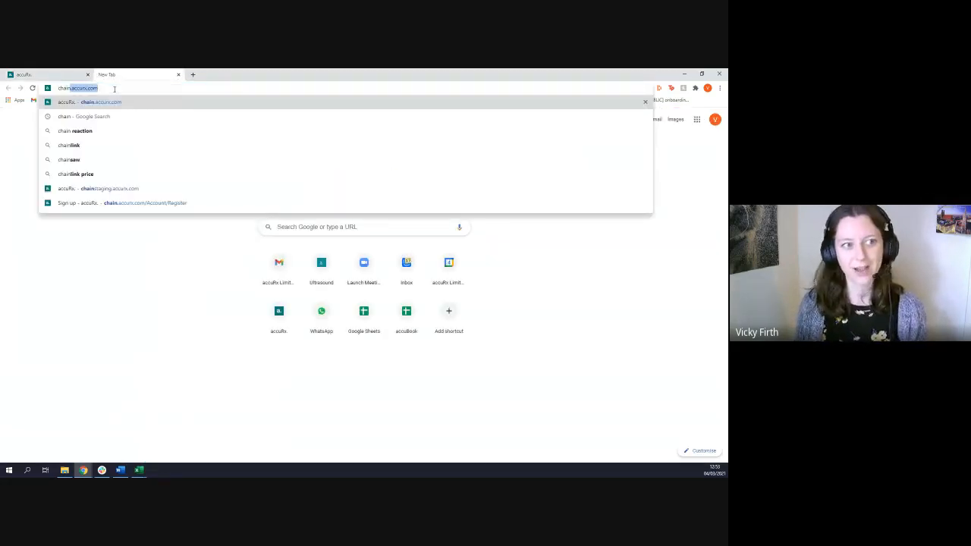
{"action": "key", "text": "Right"}
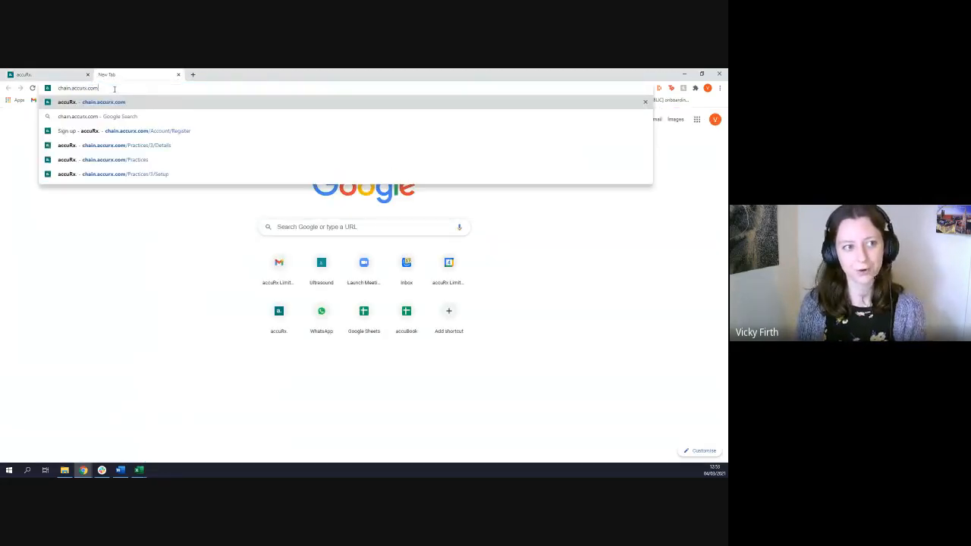
{"action": "key", "text": "Return"}
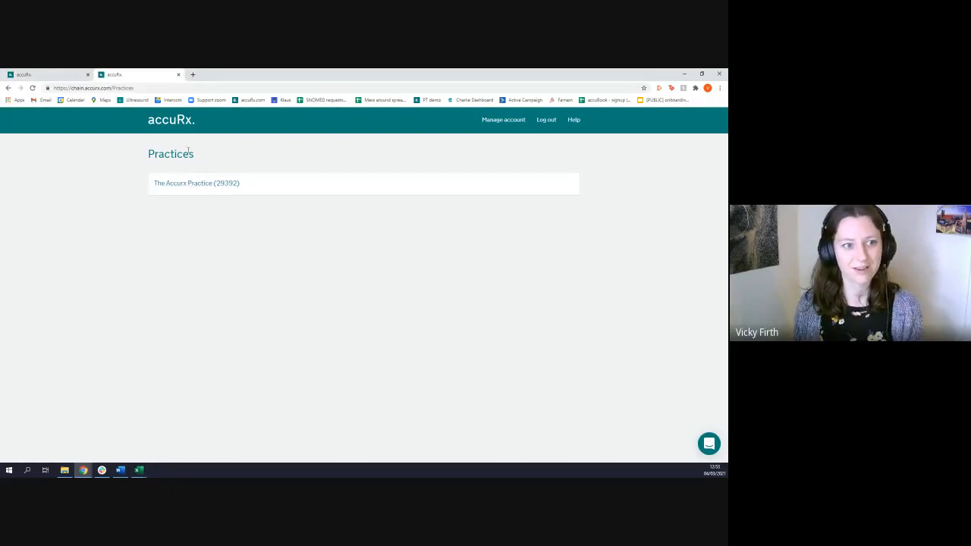
{"action": "left_click_drag", "start_coordinate": [135, 88], "coordinate": [111, 88]}
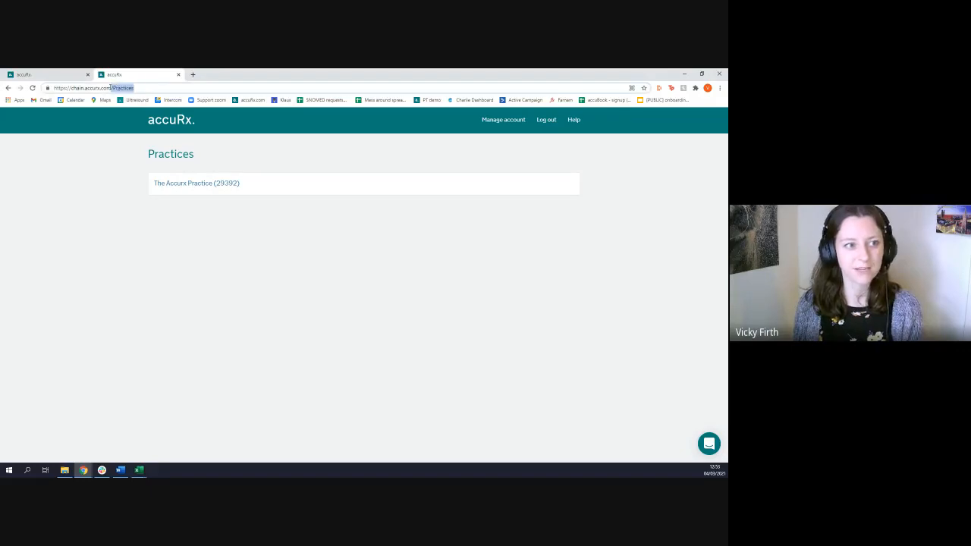
{"action": "key", "text": "BackSpace"}
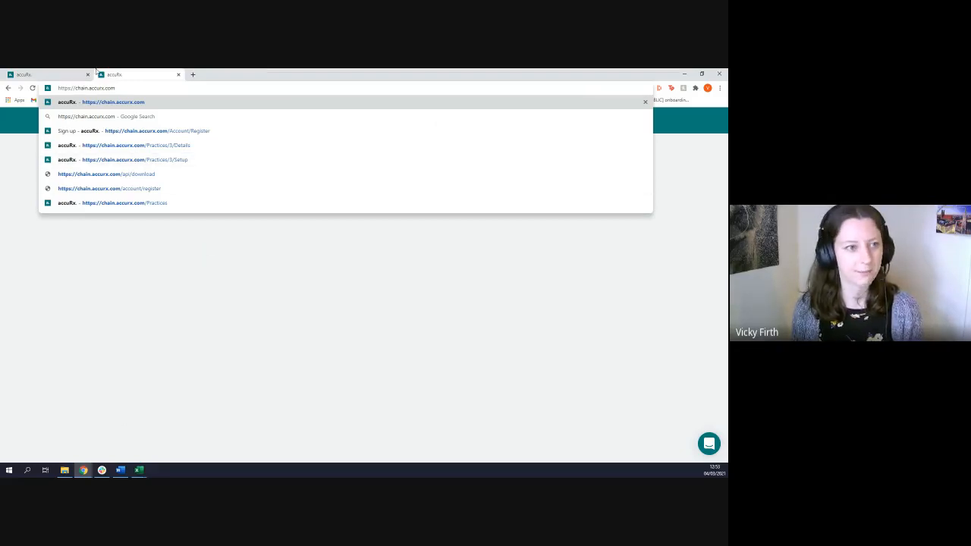
{"action": "left_click", "coordinate": [177, 75]}
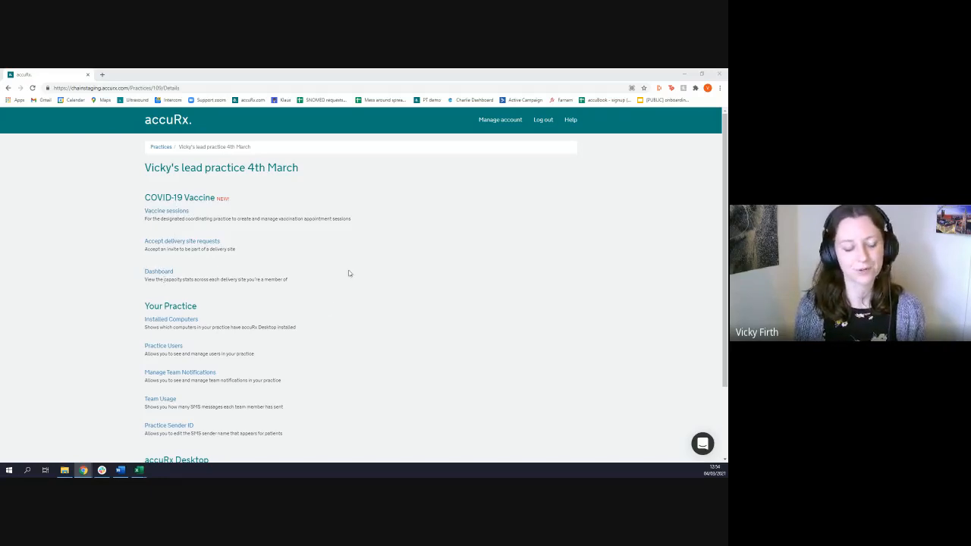
Open the COVID-19 vaccine sessions setup for the lead practice
{"action": "left_click", "coordinate": [165, 213]}
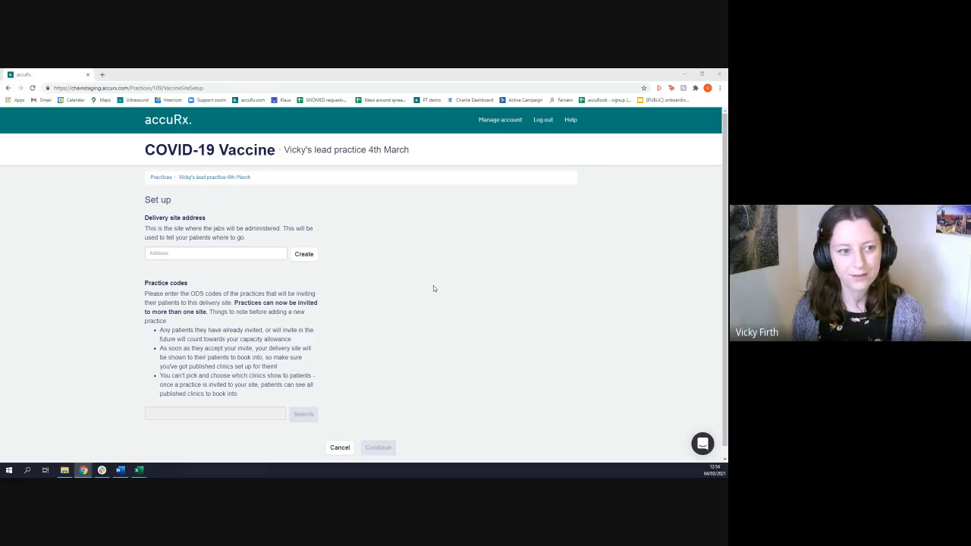
{"action": "left_click", "coordinate": [191, 178]}
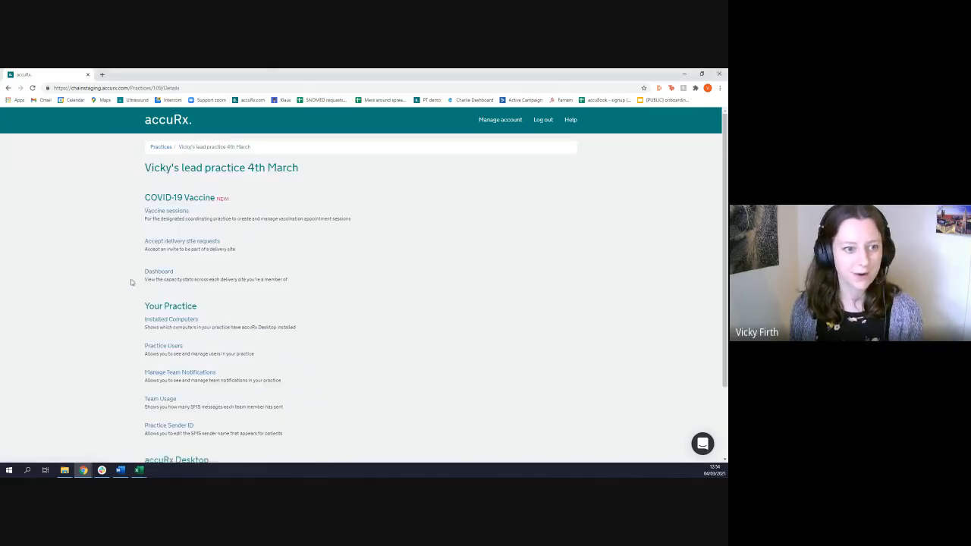
{"action": "left_click", "coordinate": [167, 211]}
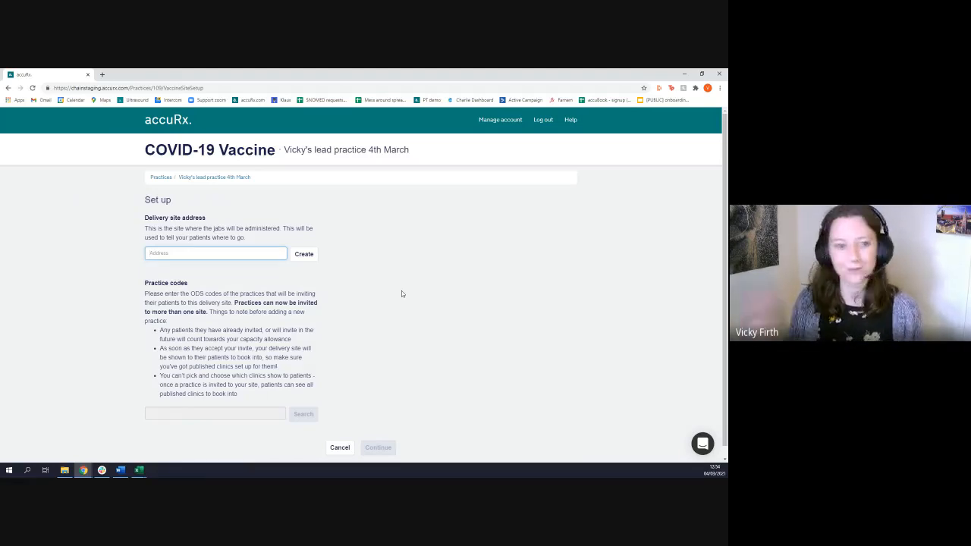
Enter the village hall's full address as the delivery site address and create the delivery site
{"action": "type", "text": "acccuRx village hall"}
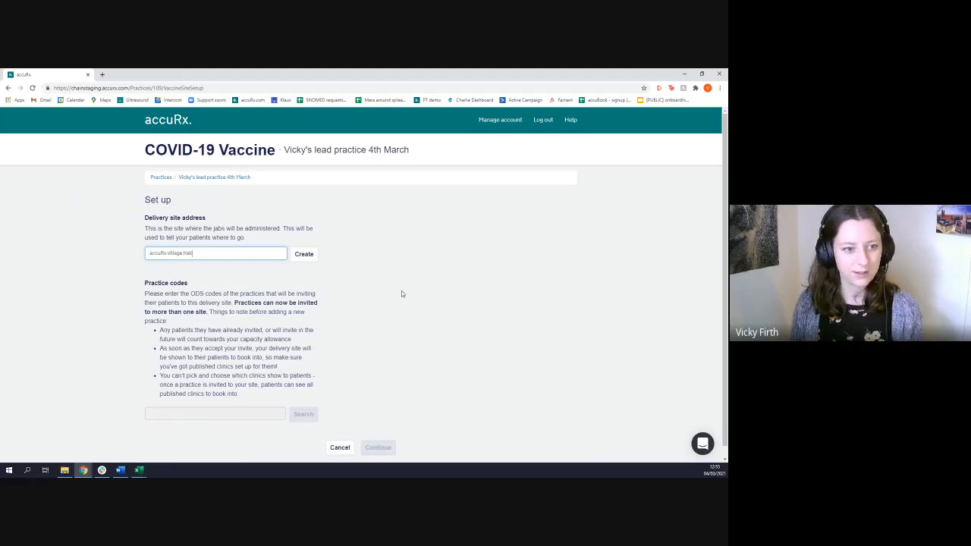
{"action": "type", "text": ", King's C"}
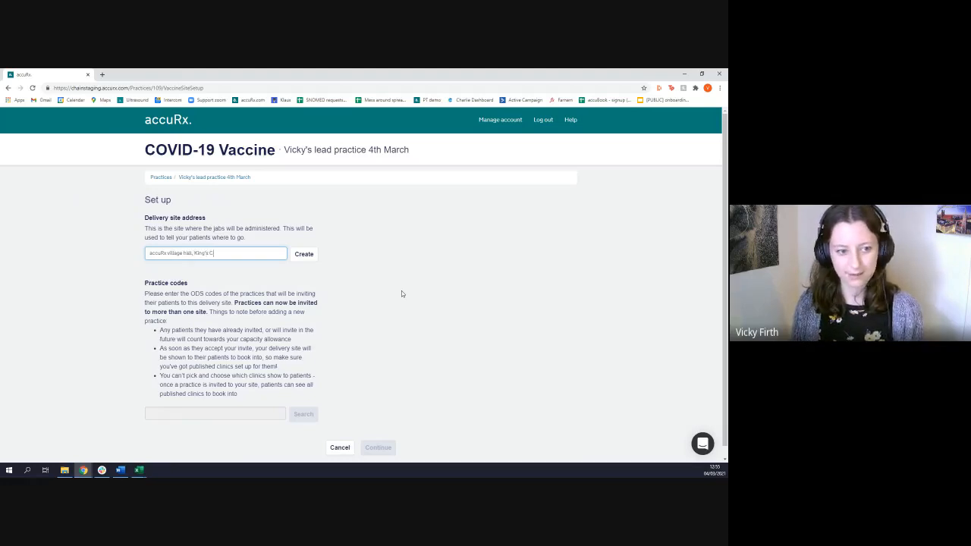
{"action": "type", "text": "ioss"}
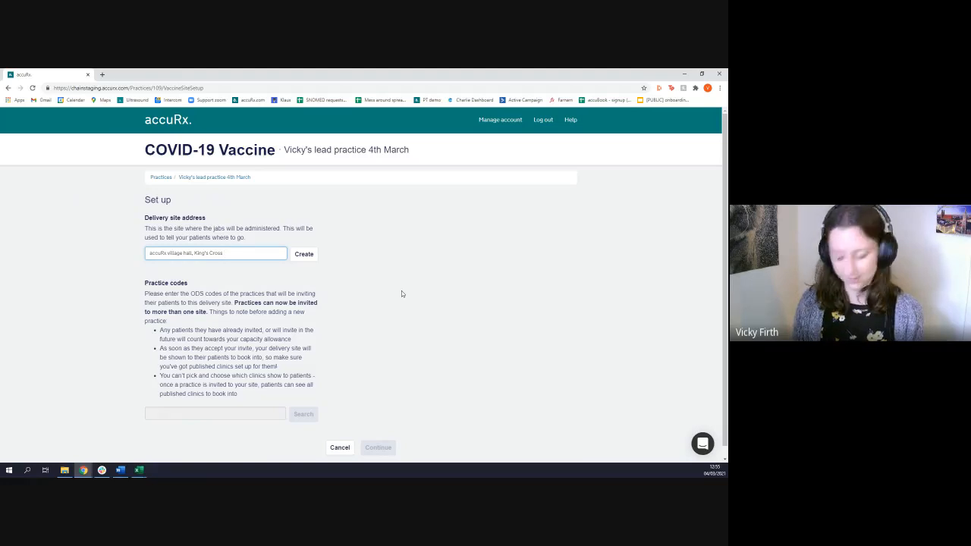
{"action": "type", "text": ", "}
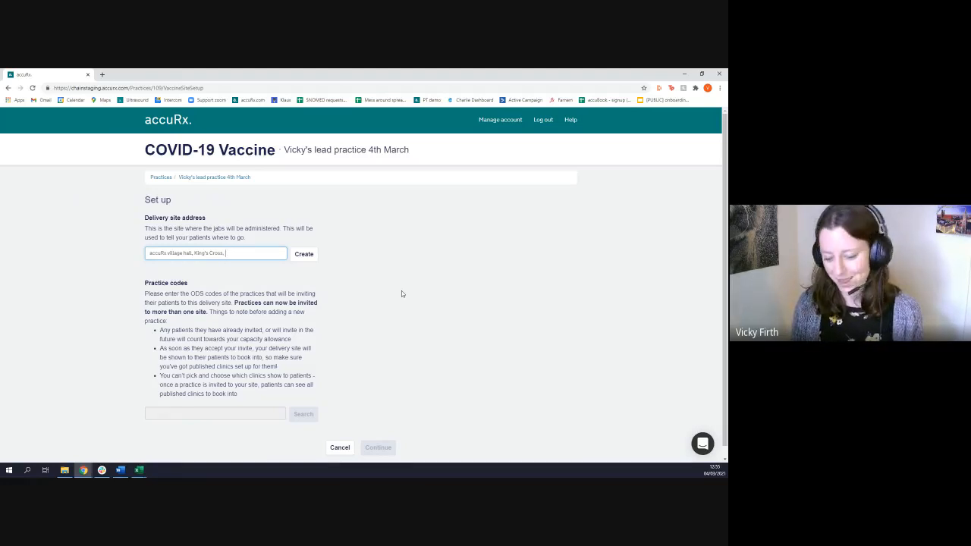
{"action": "type", "text": "andN"}
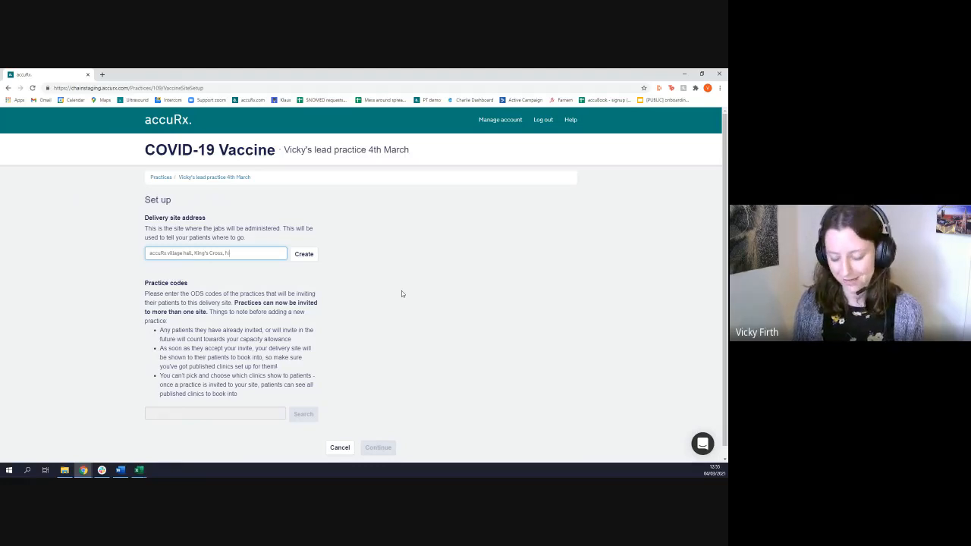
{"action": "type", "text": "1 4B2"}
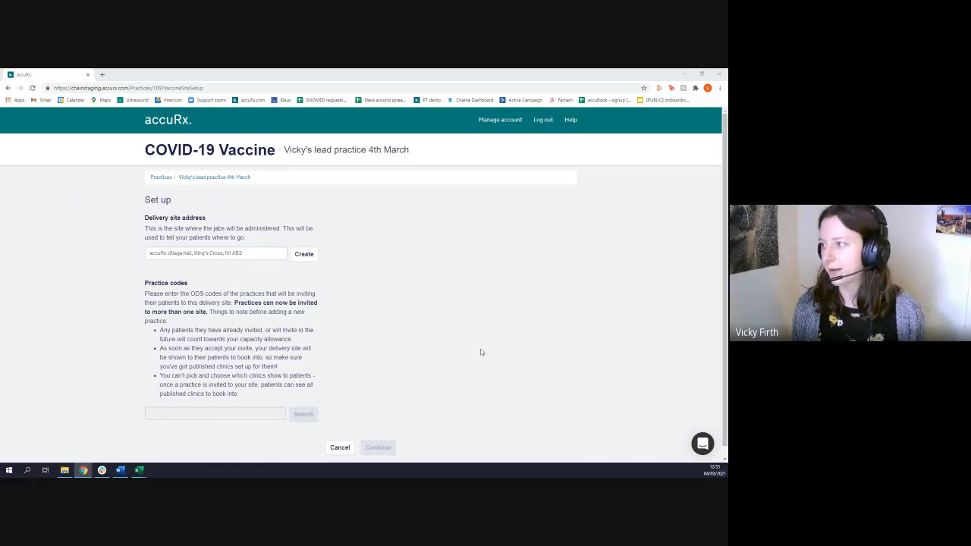
{"action": "left_click", "coordinate": [235, 255]}
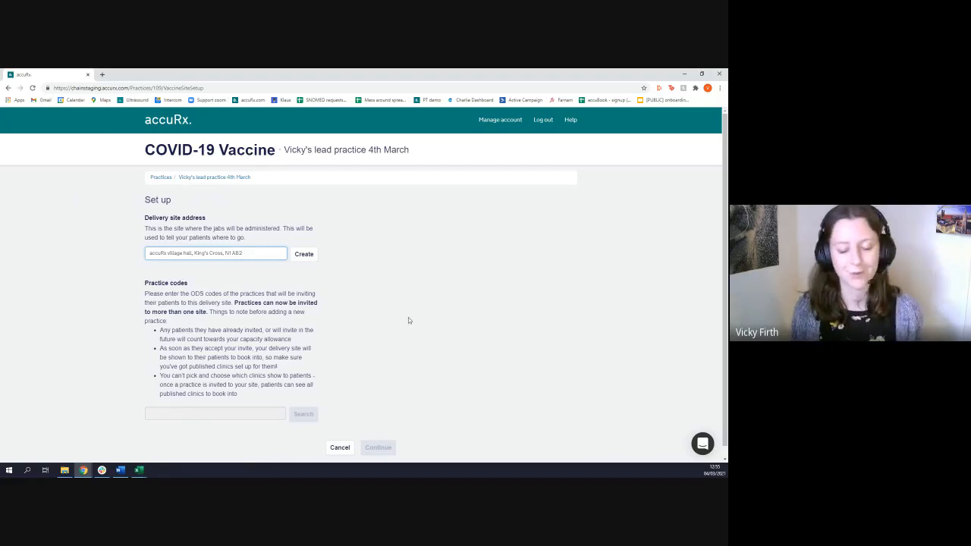
{"action": "left_click", "coordinate": [302, 259]}
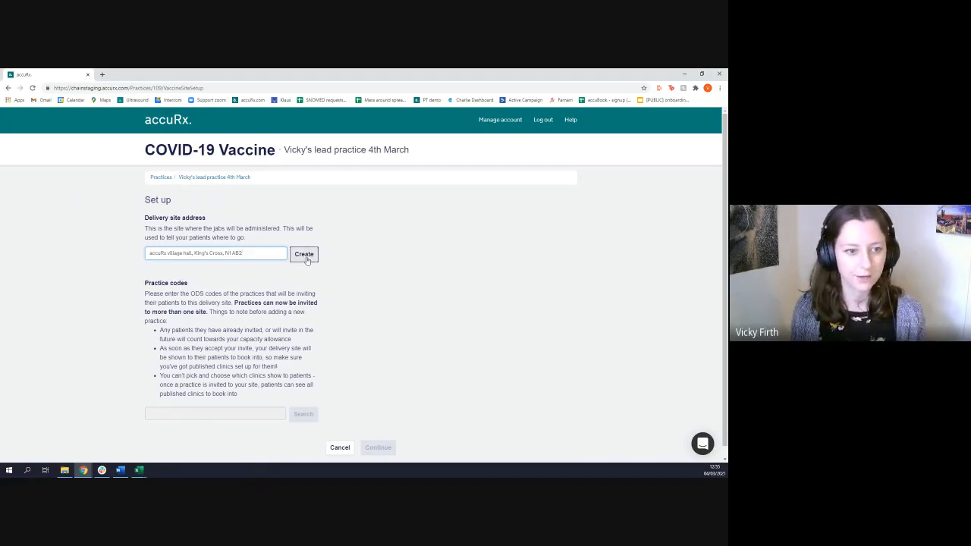
Examine the practice codes instructions and the lead practice's ODS code on the setup page
{"action": "scroll", "coordinate": [397, 282], "scroll_direction": "down", "scroll_amount": 1}
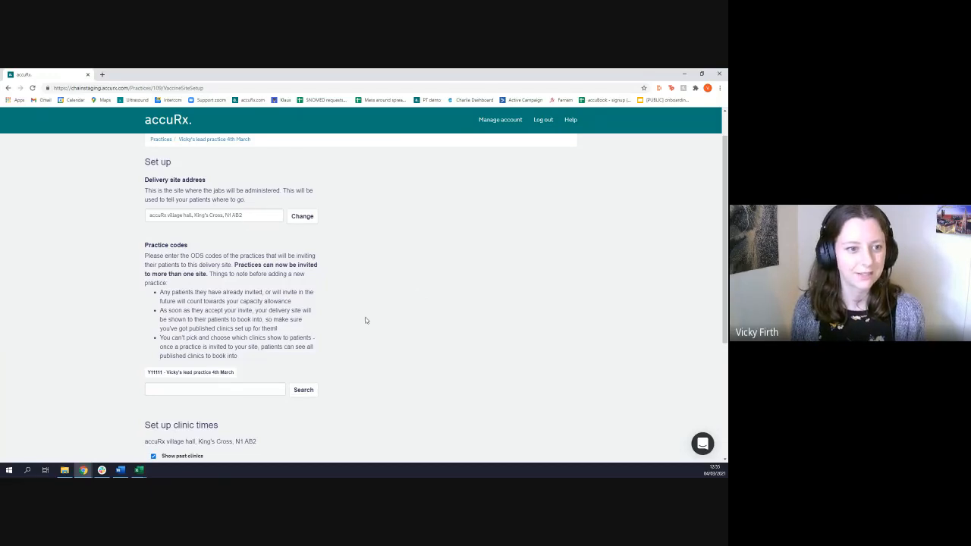
{"action": "scroll", "coordinate": [366, 319], "scroll_direction": "down", "scroll_amount": 2}
{"action": "scroll", "coordinate": [413, 292], "scroll_direction": "up", "scroll_amount": 2}
{"action": "scroll", "coordinate": [372, 258], "scroll_direction": "down", "scroll_amount": 1}
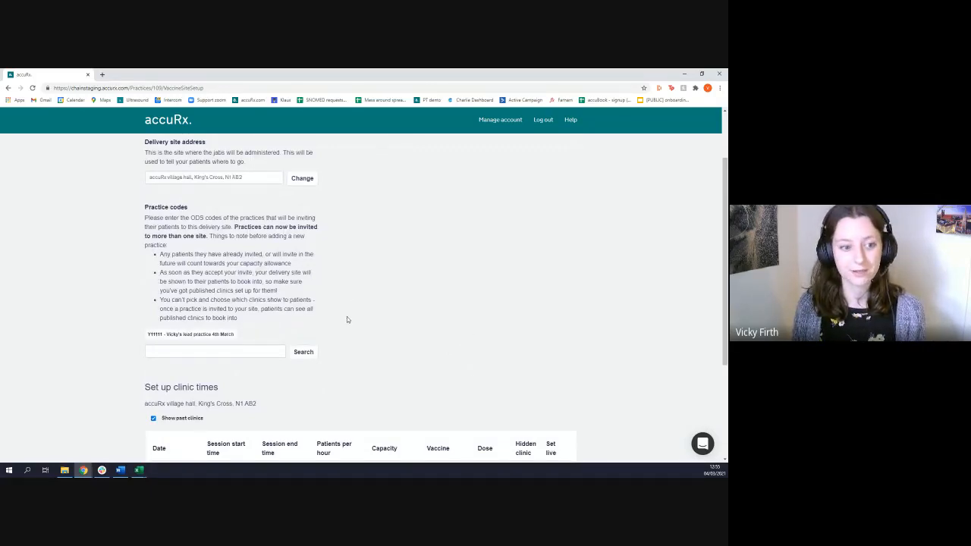
{"action": "left_click_drag", "start_coordinate": [144, 219], "coordinate": [234, 232]}
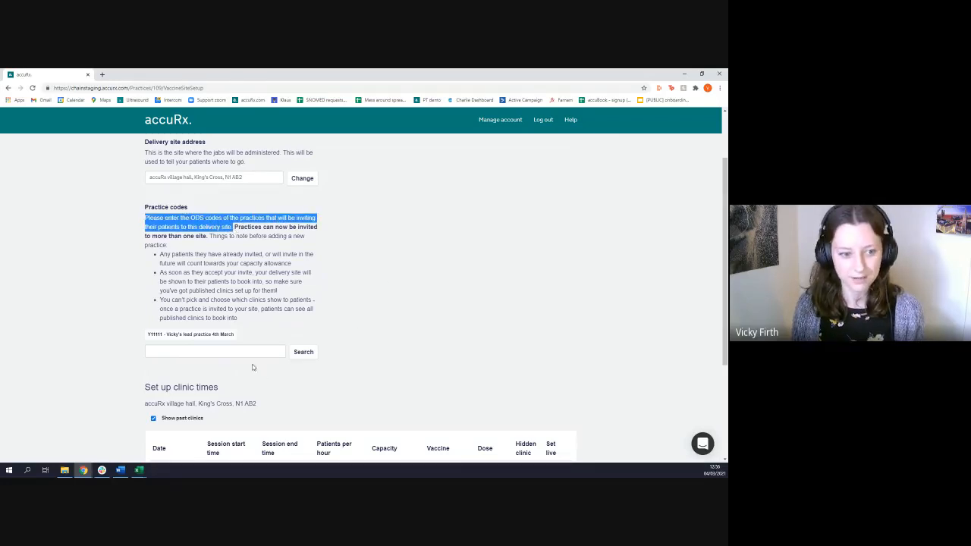
{"action": "left_click", "coordinate": [145, 342]}
{"action": "mouse_move", "coordinate": [149, 335]}
{"action": "left_mouse_down"}
{"action": "mouse_move", "coordinate": [187, 335]}
{"action": "mouse_move", "coordinate": [146, 338]}
{"action": "left_mouse_up"}
{"action": "left_click", "coordinate": [162, 336]}
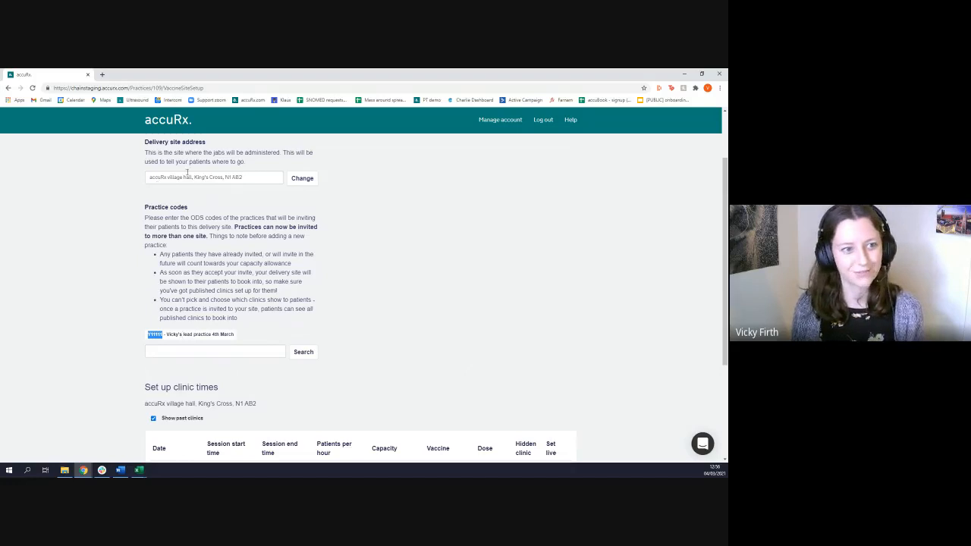
{"action": "left_click", "coordinate": [164, 335]}
Find the practice with ODS code Y11112, add it to the delivery site and review its invitation status
{"action": "left_click", "coordinate": [168, 350]}
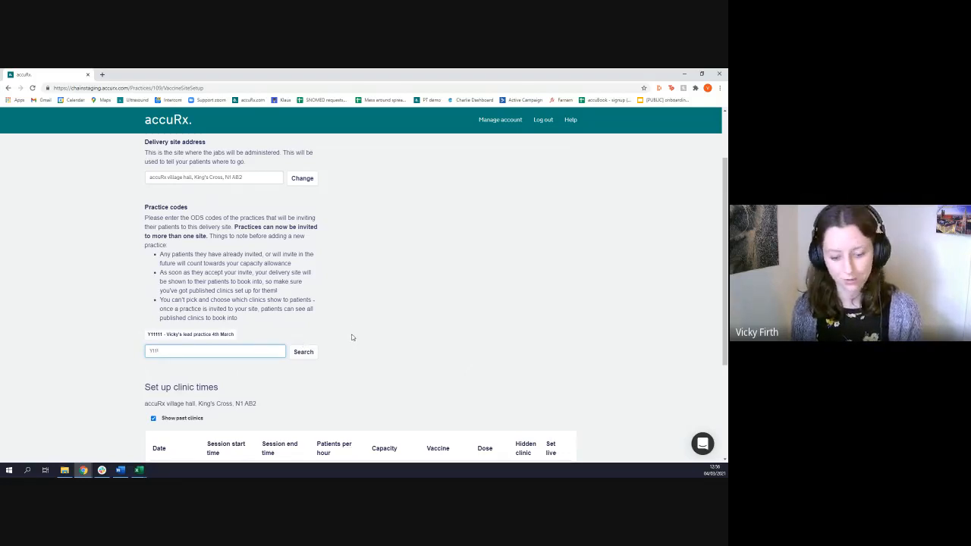
{"action": "type", "text": "2"}
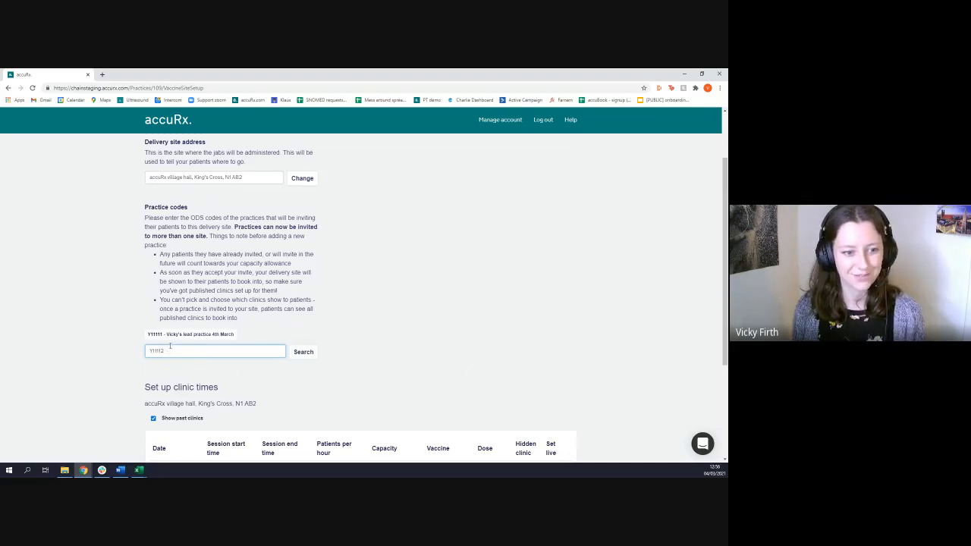
{"action": "left_click", "coordinate": [303, 352]}
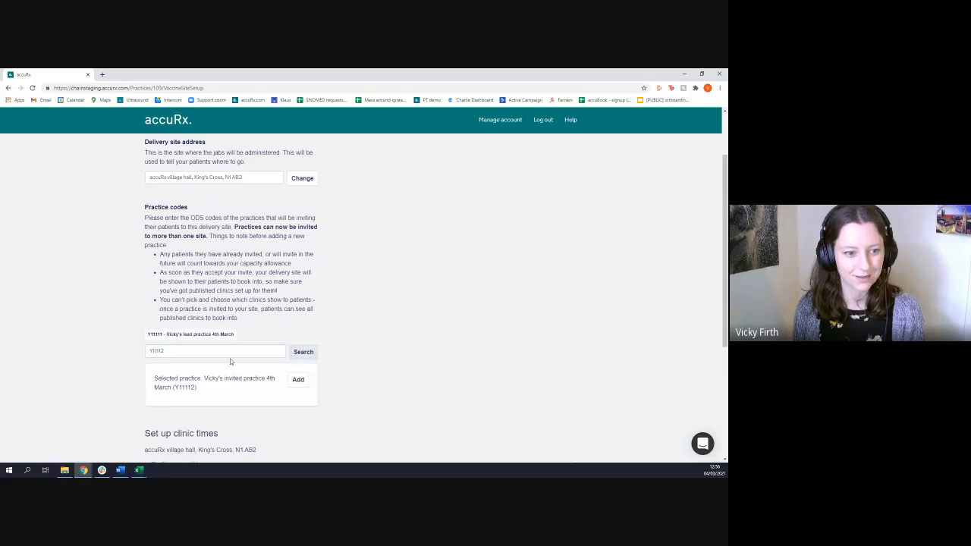
{"action": "scroll", "coordinate": [288, 366], "scroll_direction": "down", "scroll_amount": 1}
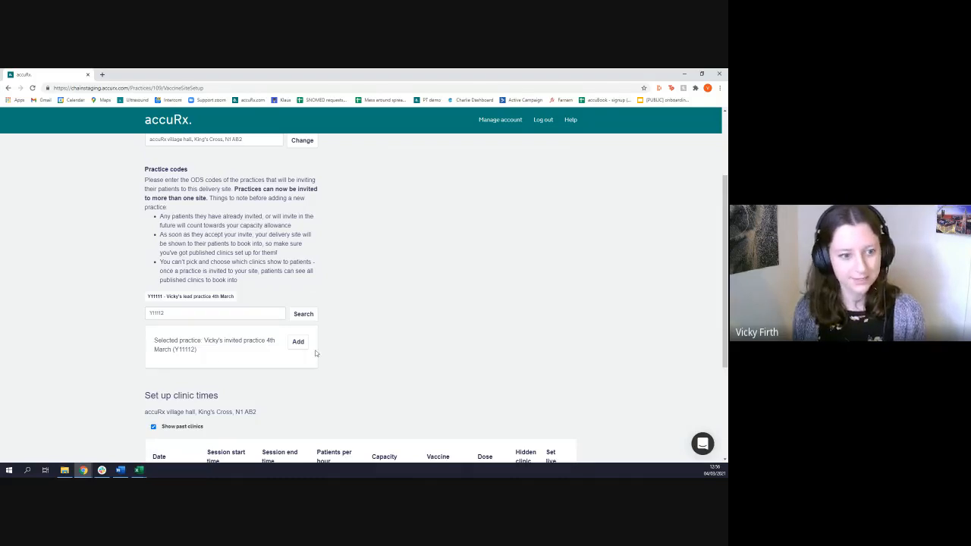
{"action": "left_click", "coordinate": [298, 342]}
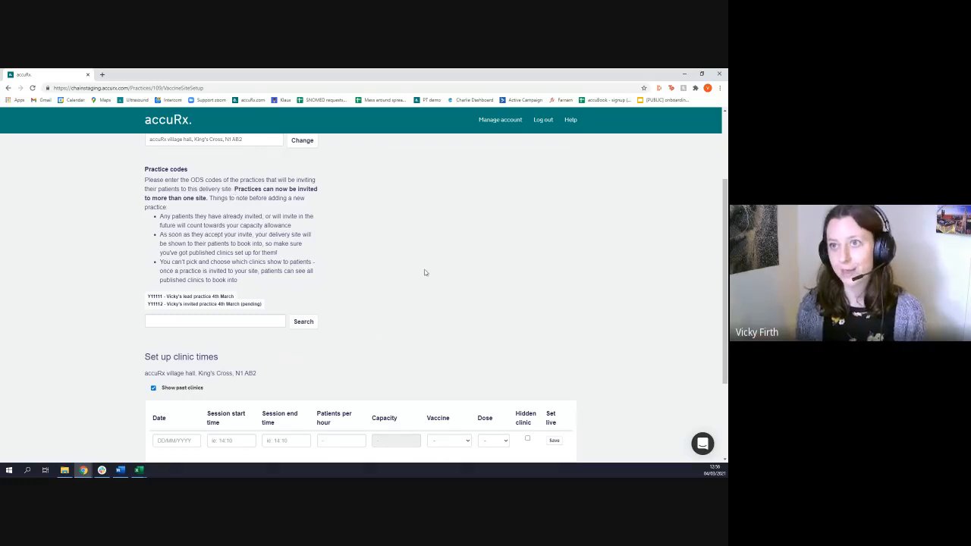
{"action": "scroll", "coordinate": [323, 290], "scroll_direction": "up", "scroll_amount": 1}
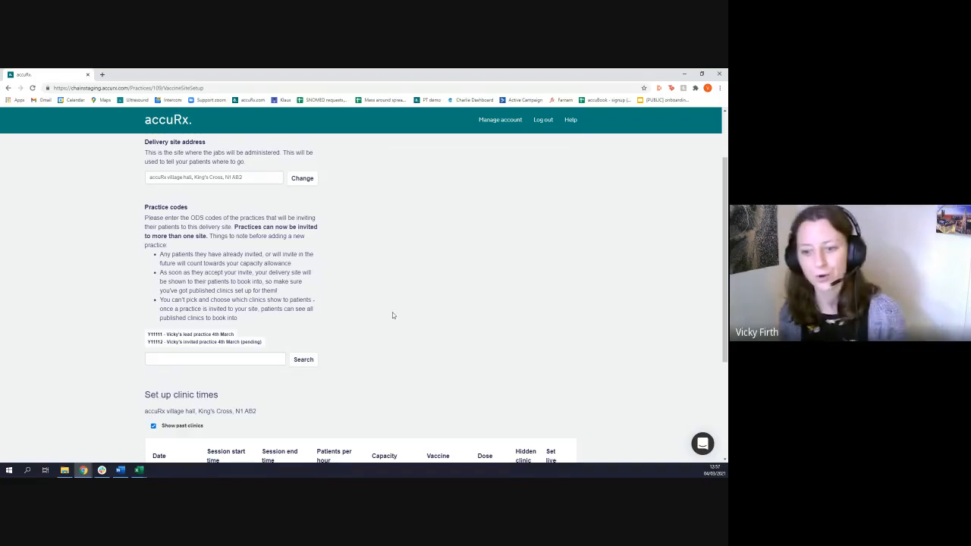
{"action": "scroll", "coordinate": [397, 310], "scroll_direction": "down", "scroll_amount": 1}
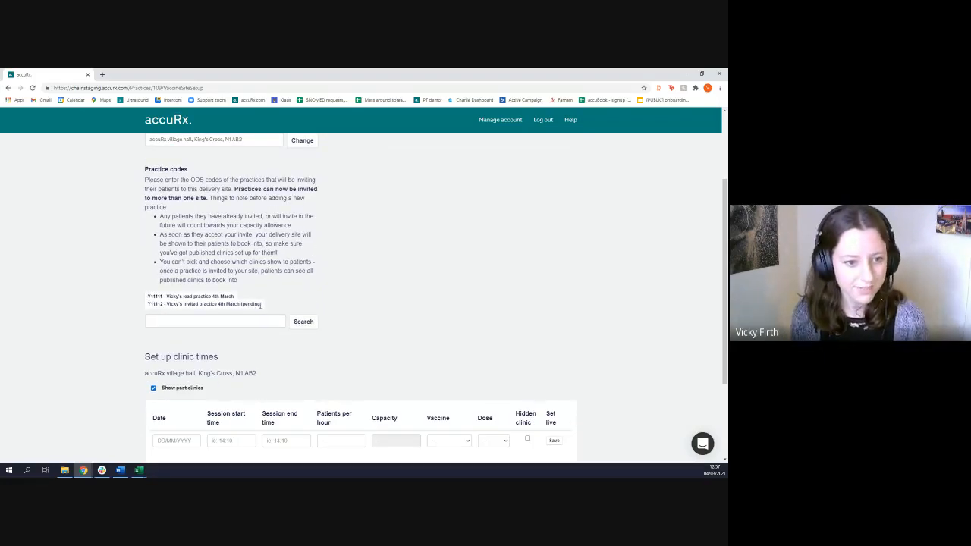
{"action": "left_click_drag", "start_coordinate": [266, 306], "coordinate": [240, 305]}
{"action": "left_click", "coordinate": [337, 307]}
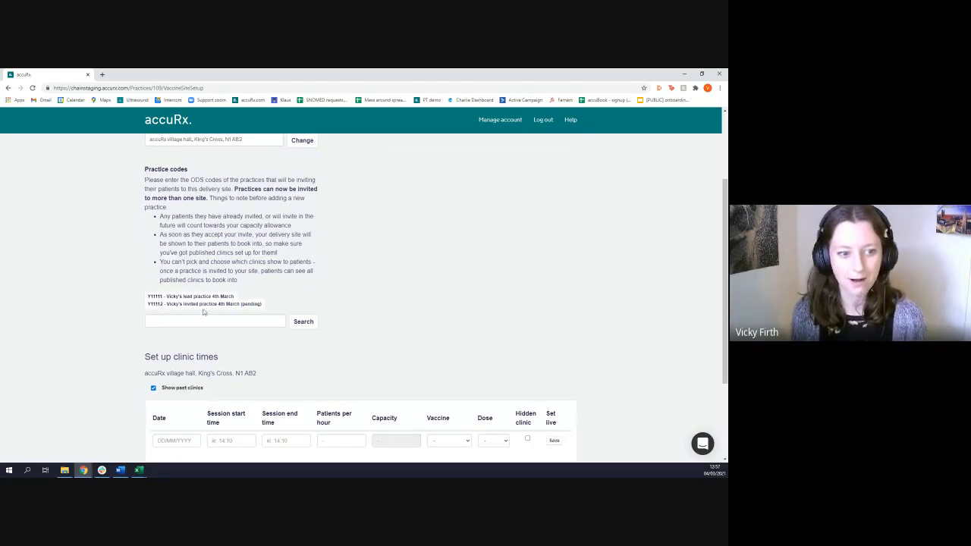
Switch from the lead practice to the invited practice and open its delivery site requests
{"action": "scroll", "coordinate": [220, 319], "scroll_direction": "up", "scroll_amount": 2}
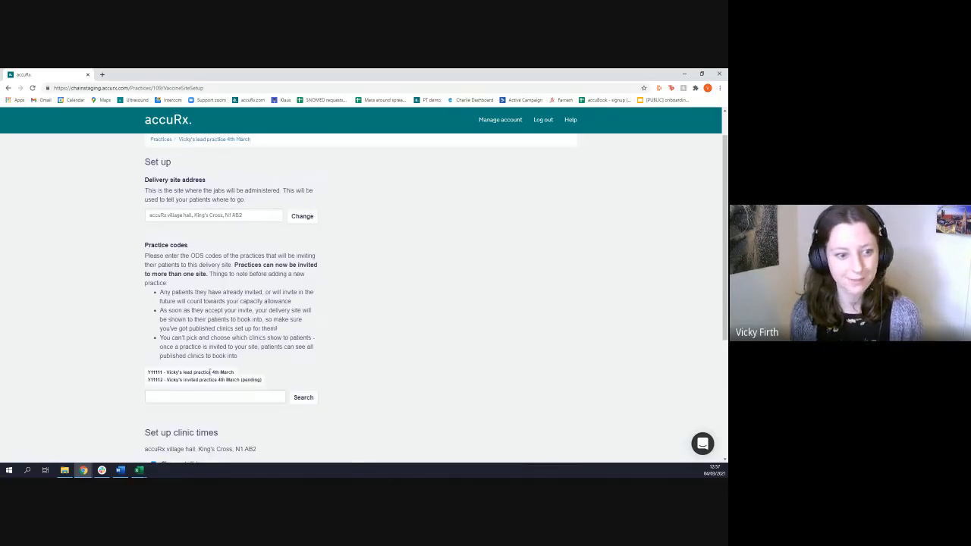
{"action": "scroll", "coordinate": [210, 372], "scroll_direction": "up", "scroll_amount": 1}
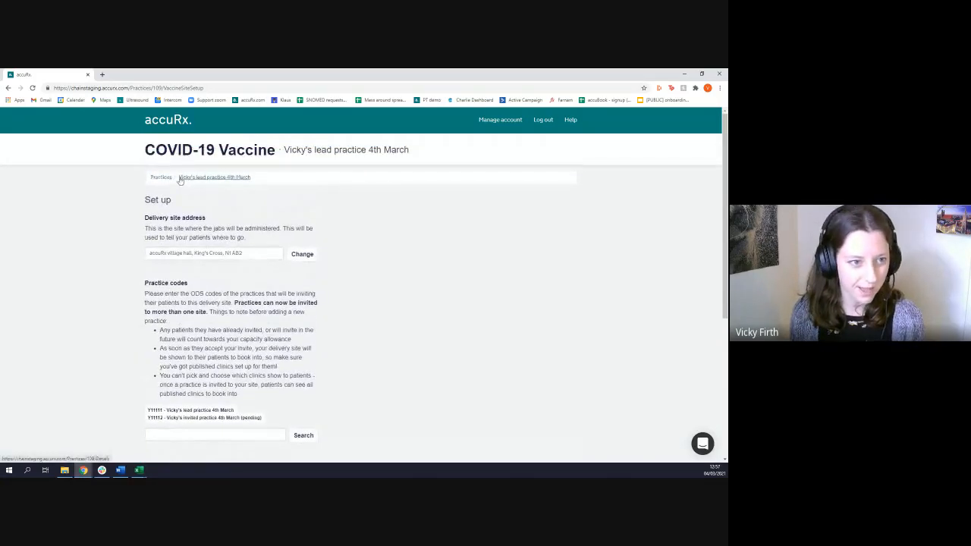
{"action": "left_click", "coordinate": [180, 180]}
{"action": "left_click", "coordinate": [161, 150]}
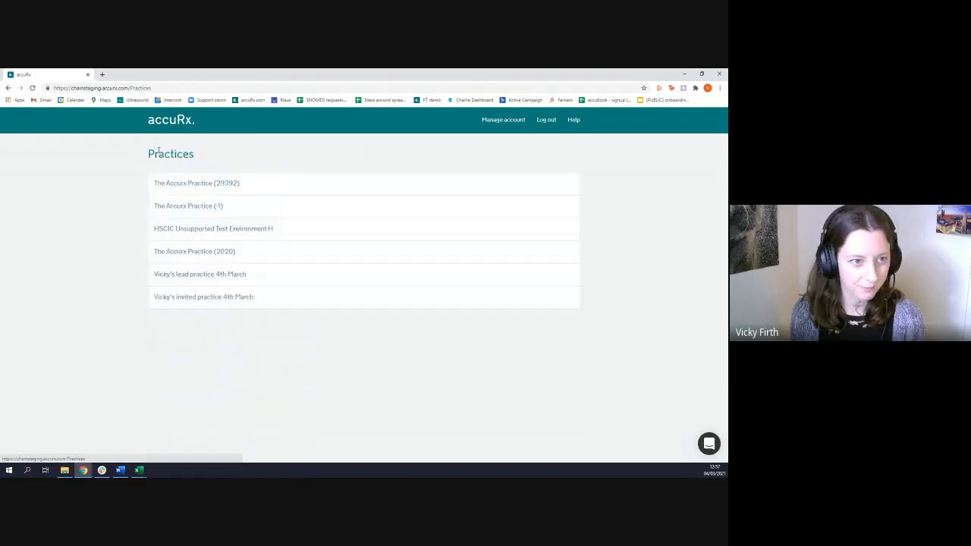
{"action": "left_click", "coordinate": [192, 300]}
{"action": "left_click", "coordinate": [32, 88]}
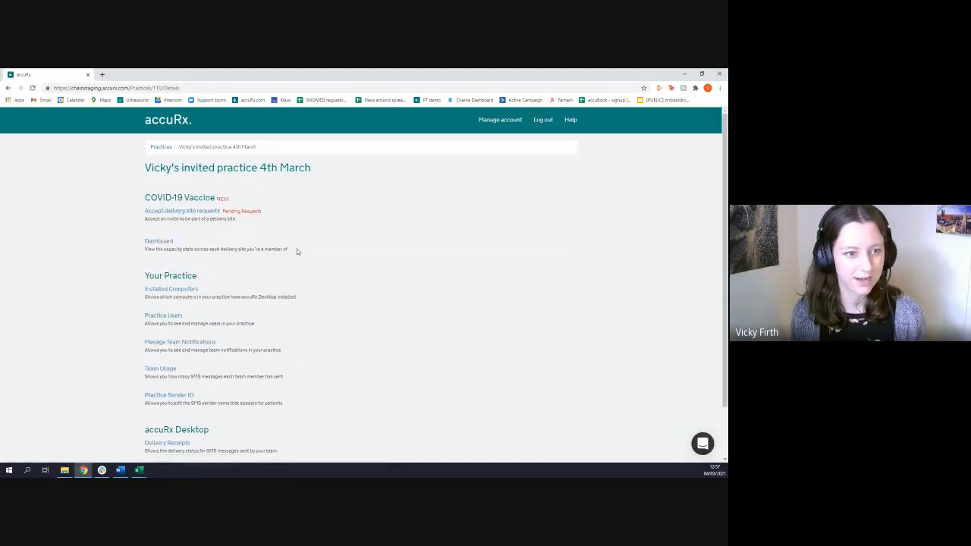
{"action": "left_click", "coordinate": [193, 213]}
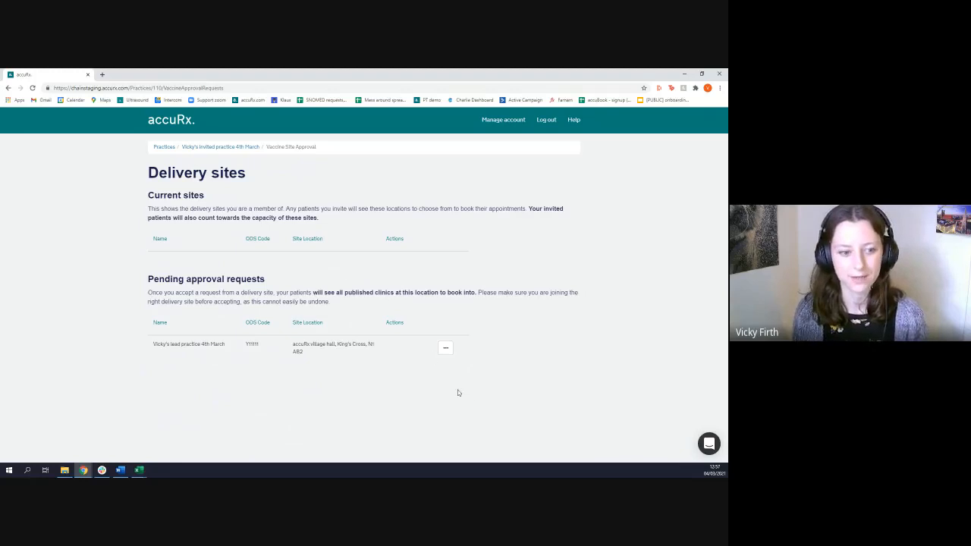
Approve the lead practice's pending delivery site request for the invited practice
{"action": "left_click_drag", "start_coordinate": [155, 345], "coordinate": [225, 346]}
{"action": "left_click", "coordinate": [282, 341]}
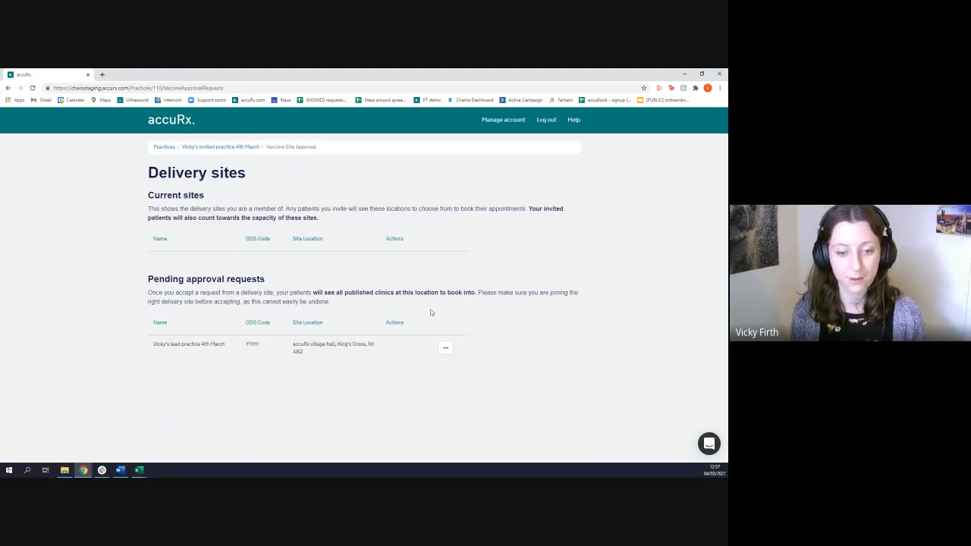
{"action": "left_click", "coordinate": [445, 349]}
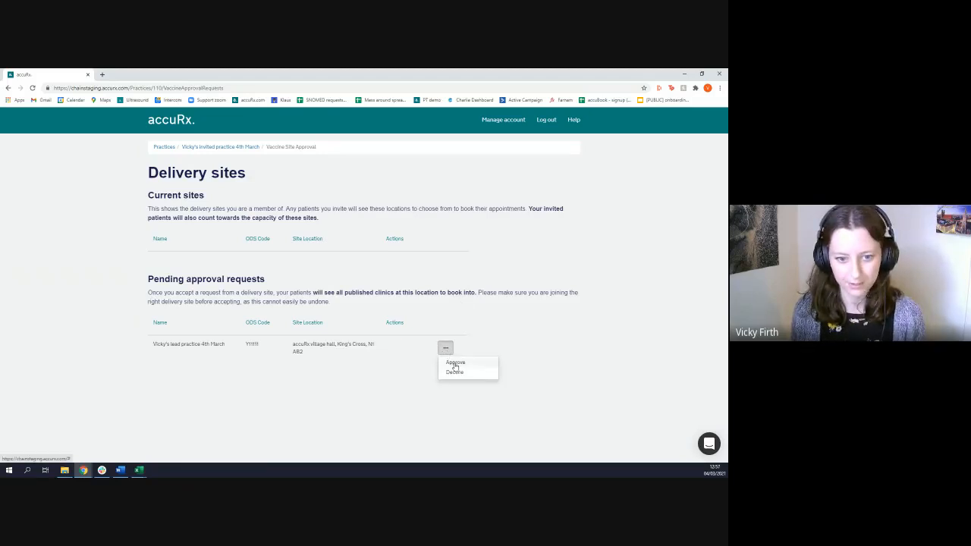
{"action": "left_click", "coordinate": [455, 368]}
{"action": "left_click", "coordinate": [460, 230]}
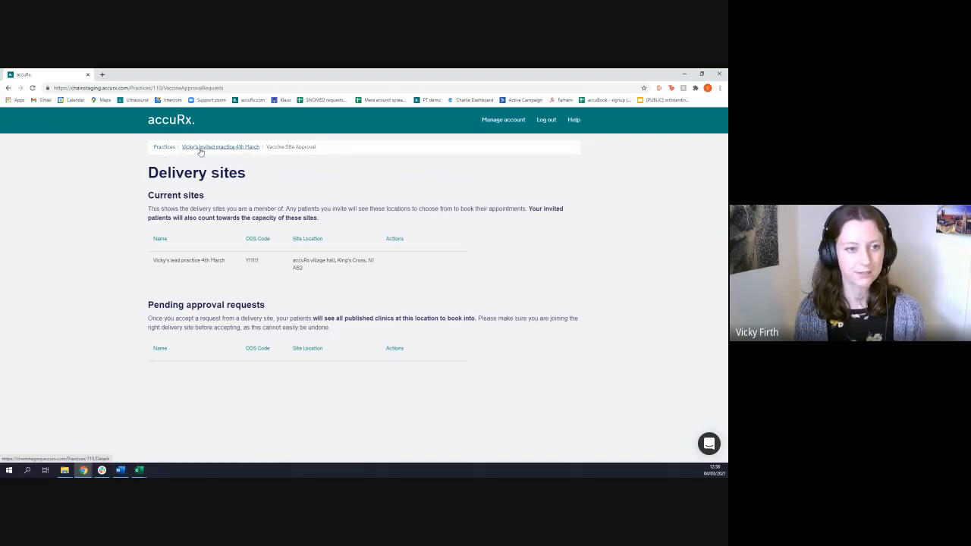
Return to the lead practice's vaccine sessions setup and check the invited practice's status under the practice codes
{"action": "left_click", "coordinate": [163, 148]}
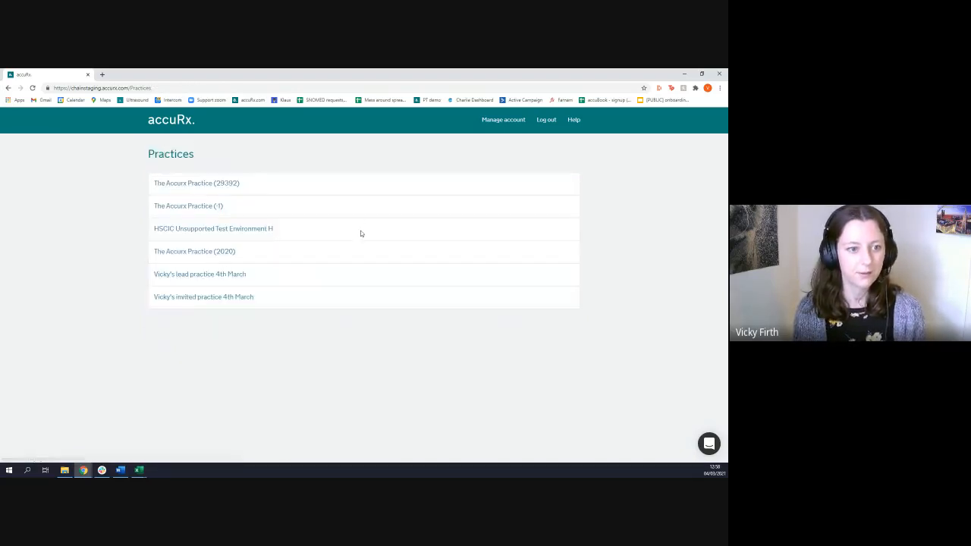
{"action": "left_click", "coordinate": [226, 277]}
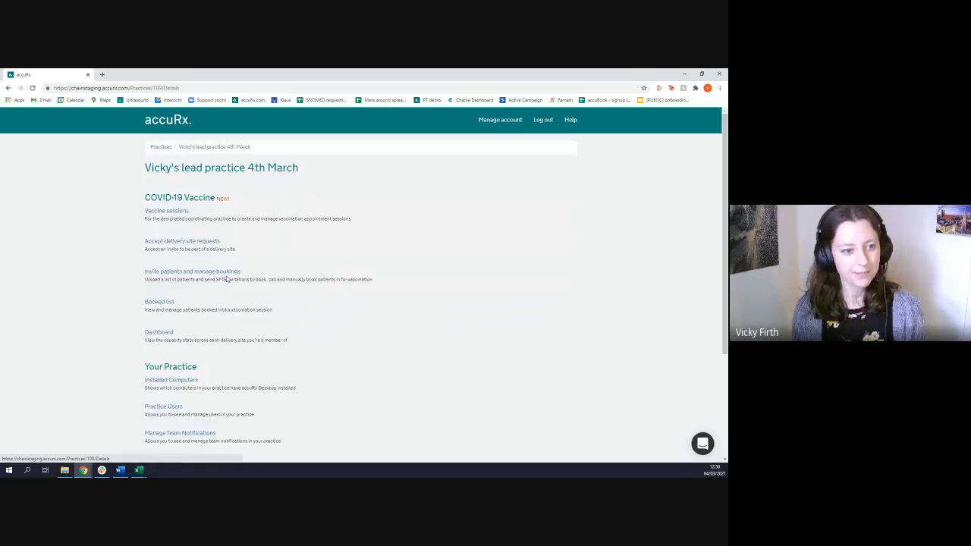
{"action": "left_click", "coordinate": [180, 215]}
{"action": "scroll", "coordinate": [251, 255], "scroll_direction": "down", "scroll_amount": 3}
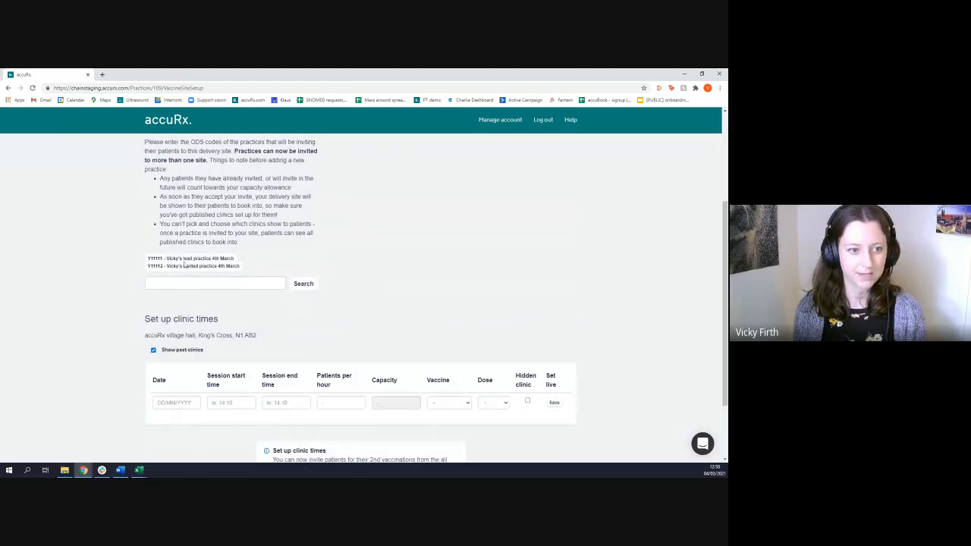
{"action": "scroll", "coordinate": [376, 290], "scroll_direction": "down", "scroll_amount": 1}
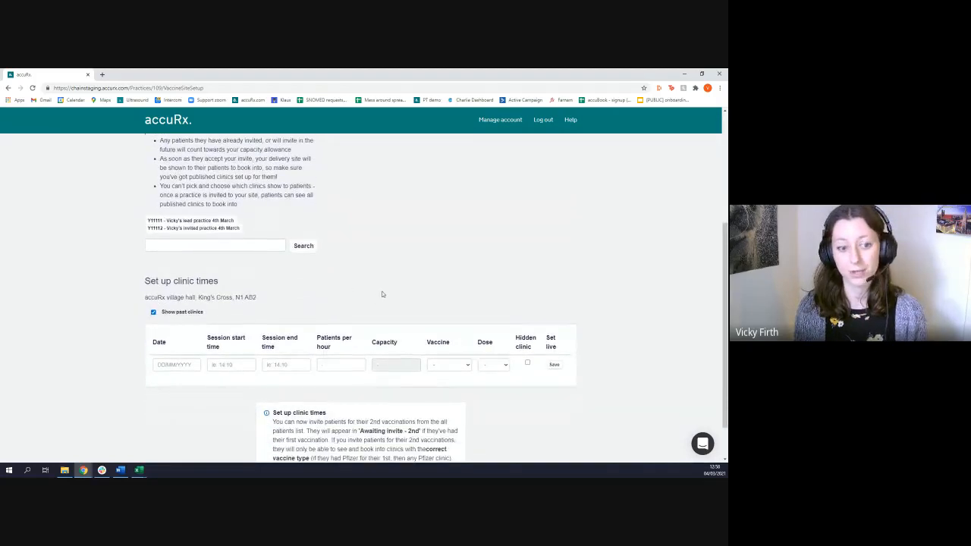
Set the date of the new clinic session to 13/03/2021 in the clinic times
{"action": "scroll", "coordinate": [385, 265], "scroll_direction": "down", "scroll_amount": 1}
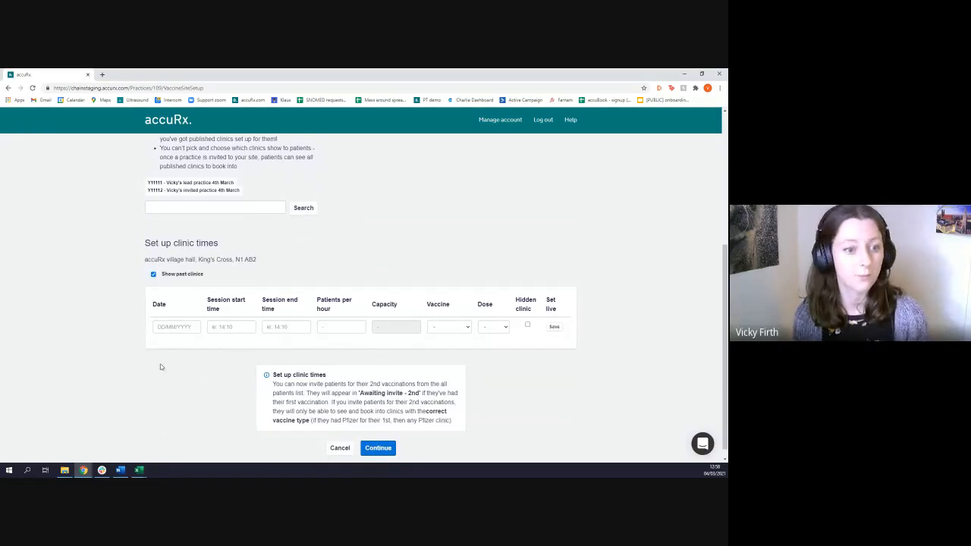
{"action": "scroll", "coordinate": [118, 316], "scroll_direction": "down", "scroll_amount": 1}
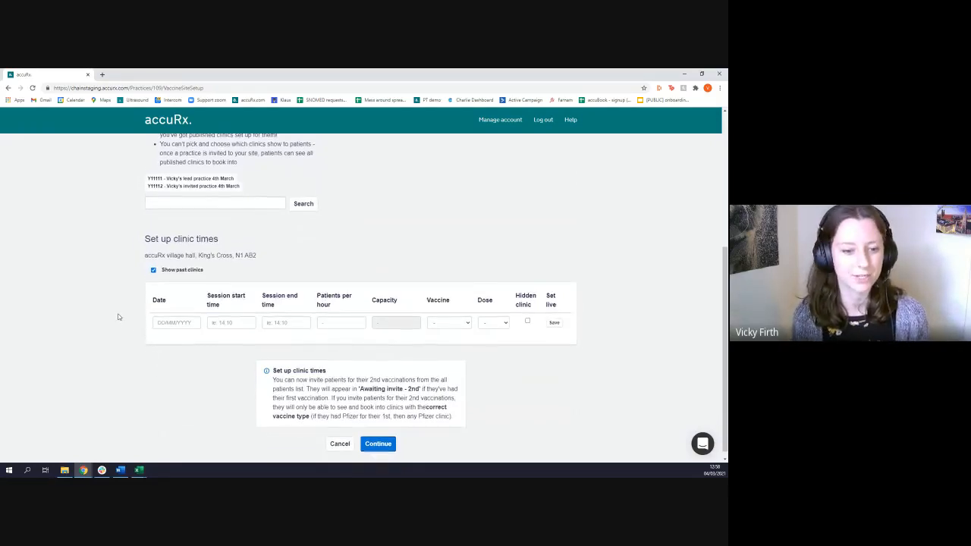
{"action": "left_click", "coordinate": [180, 317]}
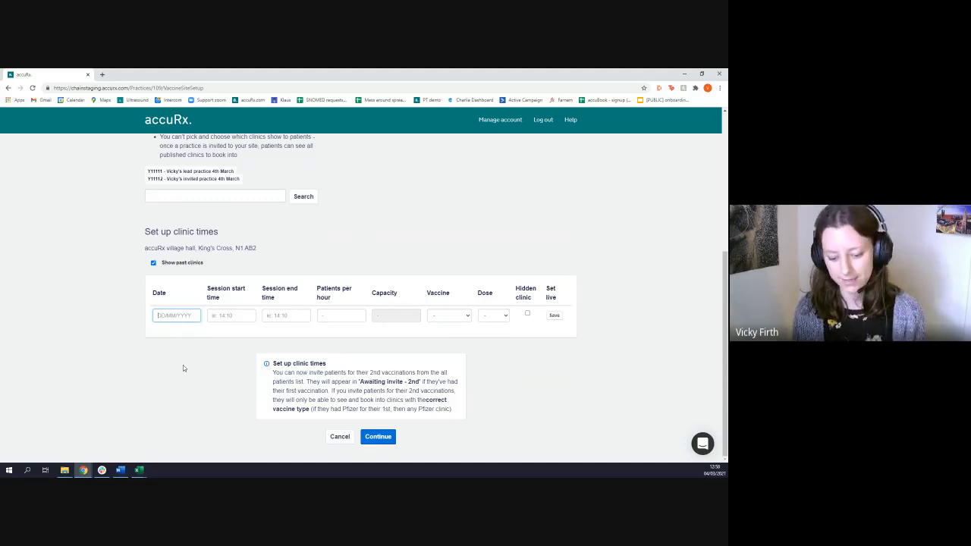
{"action": "type", "text": "13"}
{"action": "type", "text": "/03"}
{"action": "type", "text": "/201"}
{"action": "type", "text": "1"}
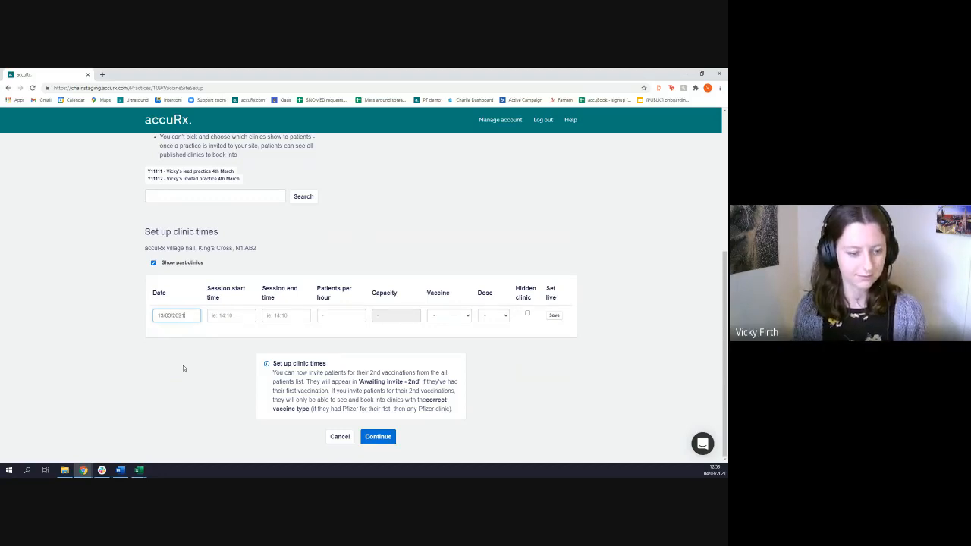
Set the clinic's session start time to 09:00 and its end time to 11:00
{"action": "key", "text": "Tab"}
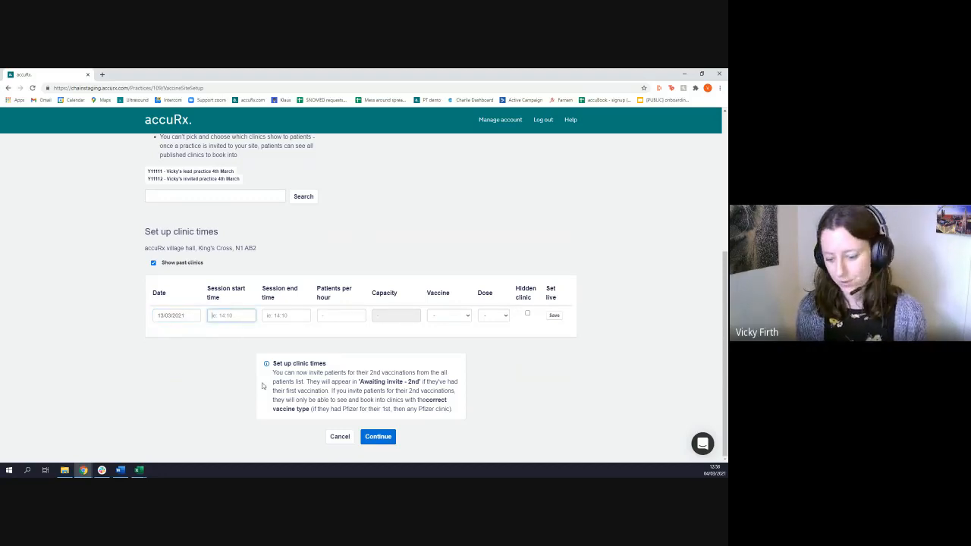
{"action": "type", "text": "09:00"}
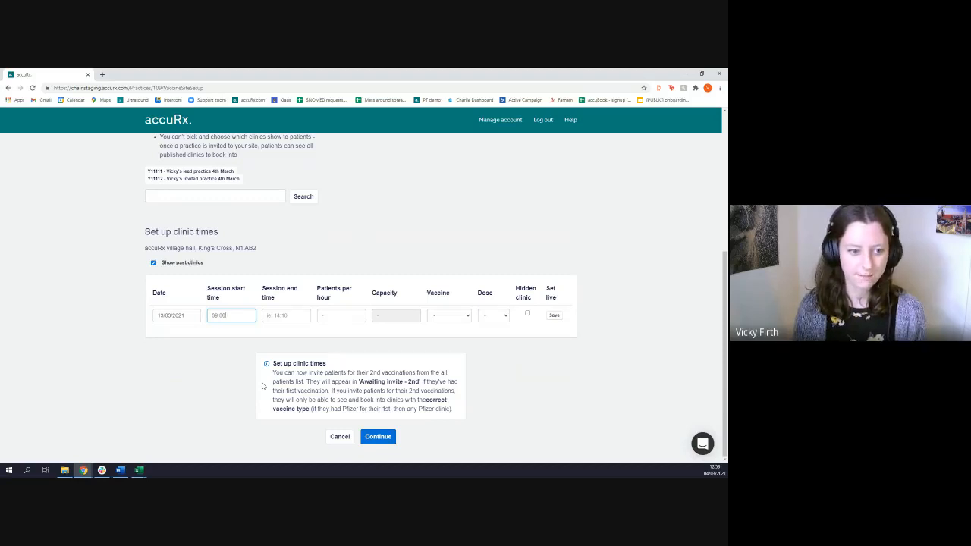
{"action": "key", "text": "Tab"}
{"action": "type", "text": "11:00"}
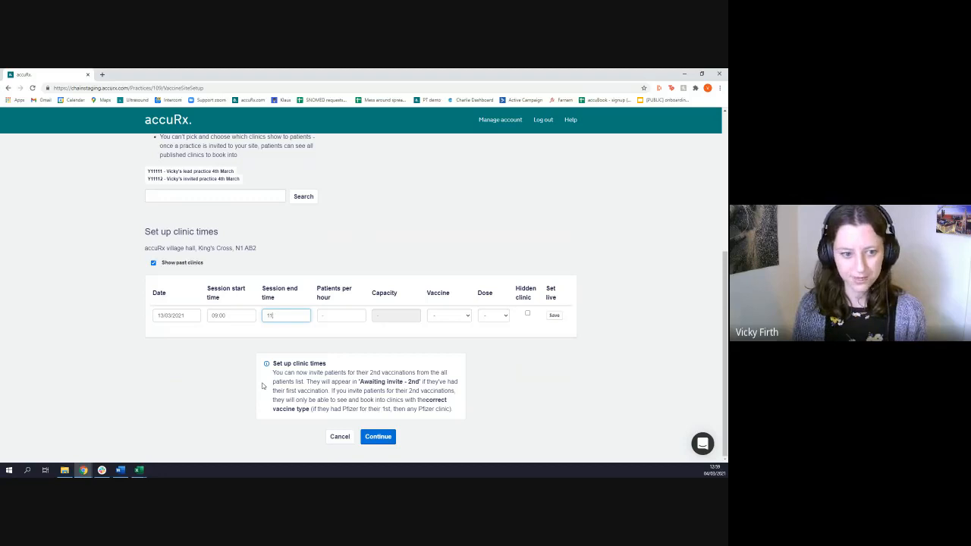
{"action": "type", "text": ":00"}
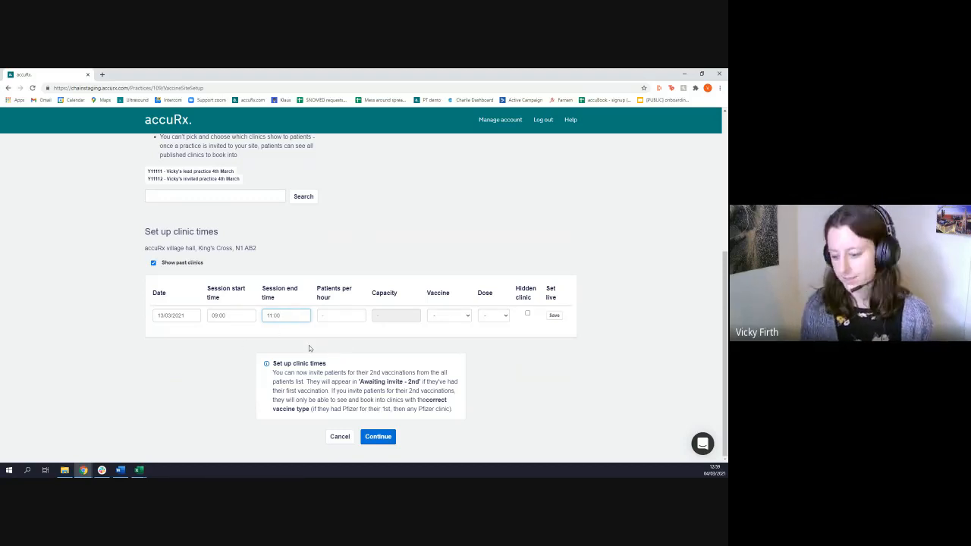
Try a session end time of 17:00 for the clinic and return it to 11:00
{"action": "key", "text": "BackSpace"}
{"action": "key", "text": "BackSpace"}
{"action": "key", "text": "BackSpace"}
{"action": "key", "text": "BackSpace"}
{"action": "key", "text": "BackSpace"}
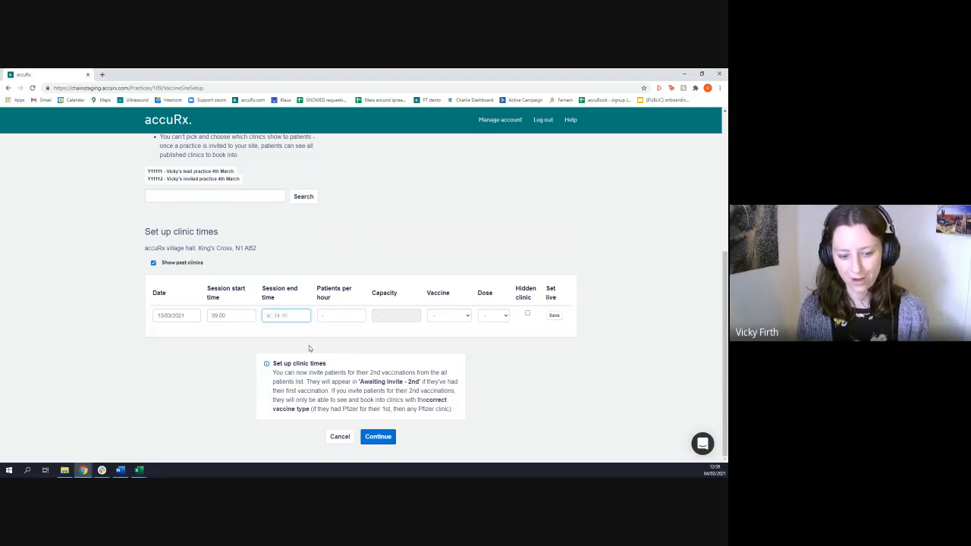
{"action": "type", "text": "17:00"}
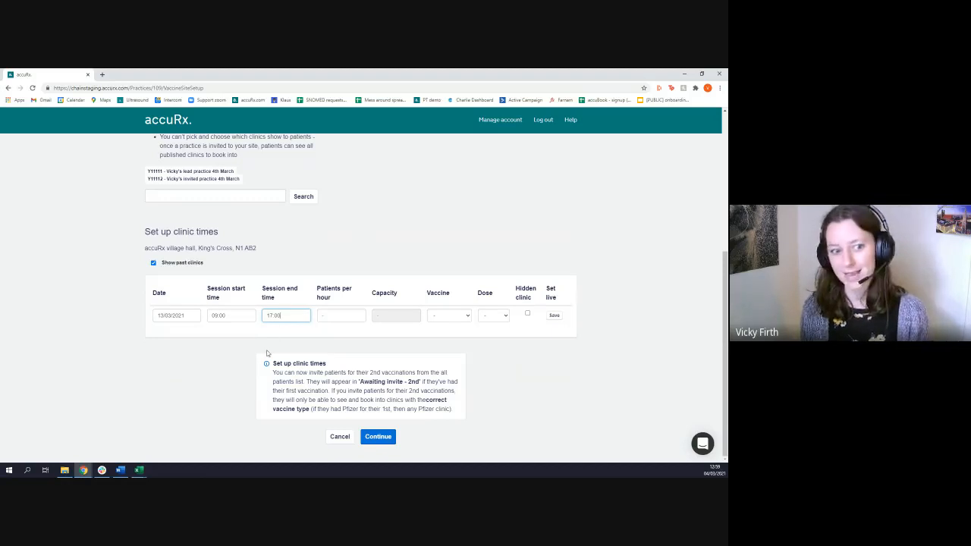
{"action": "key", "text": "BackSpace"}
{"action": "type", "text": "1"}
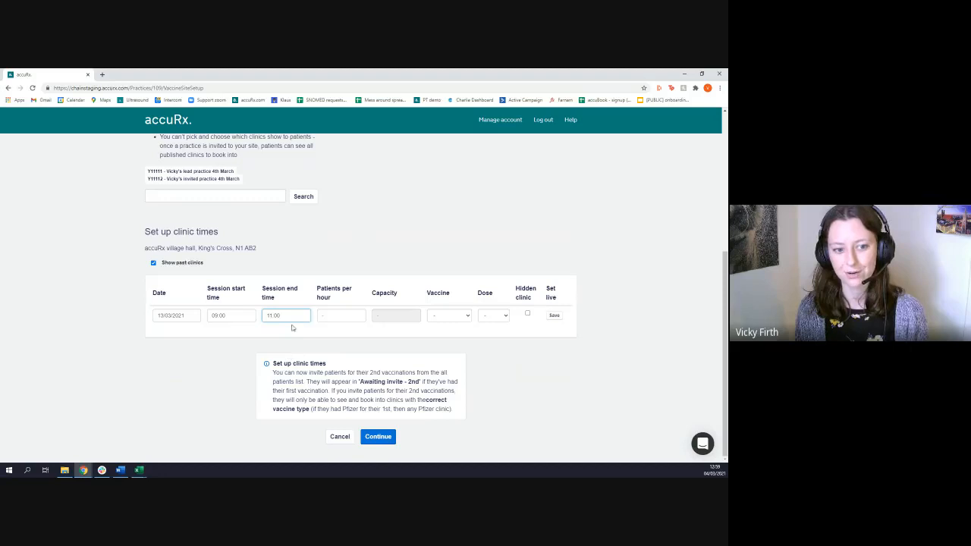
Set the clinic to 36 patients per hour and check its calculated capacity
{"action": "left_click", "coordinate": [333, 316]}
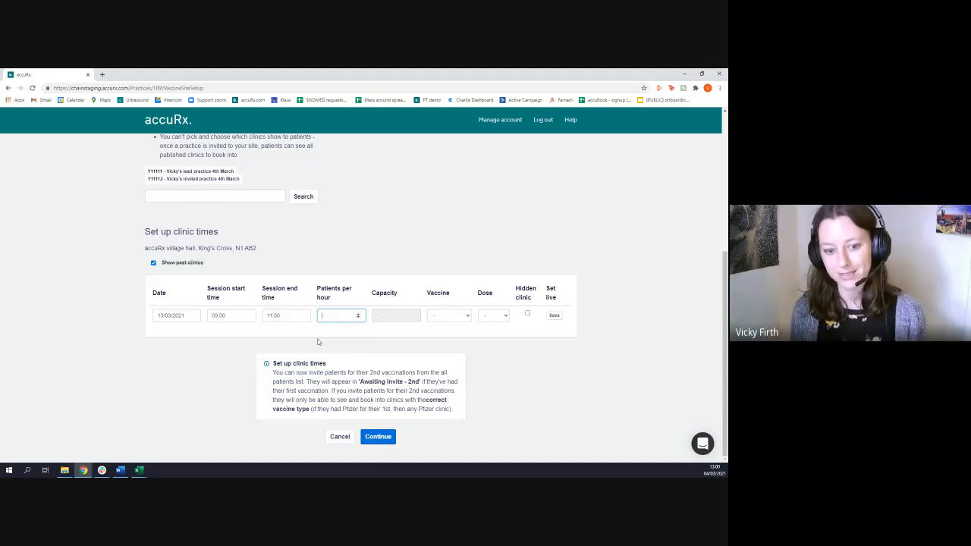
{"action": "type", "text": "36"}
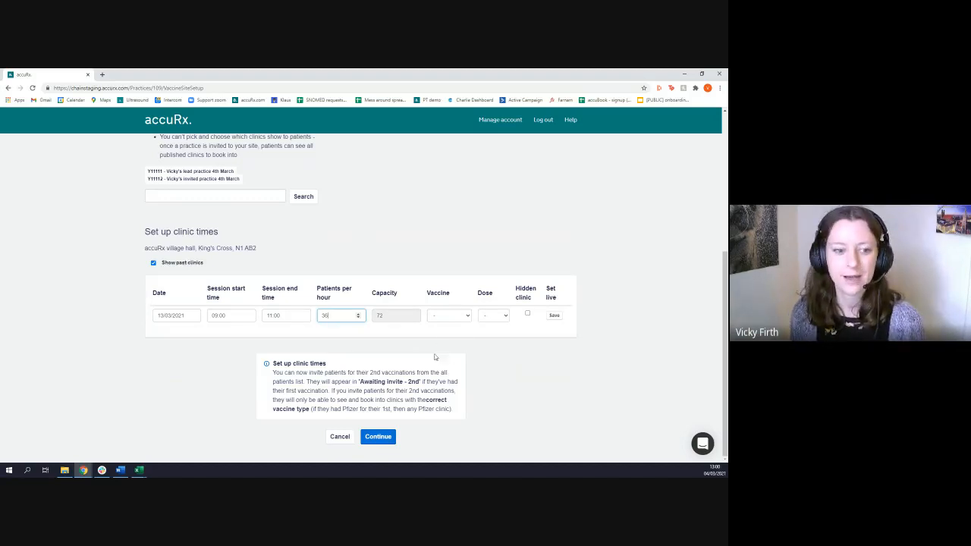
{"action": "left_click_drag", "start_coordinate": [397, 296], "coordinate": [373, 299]}
{"action": "left_click", "coordinate": [382, 312]}
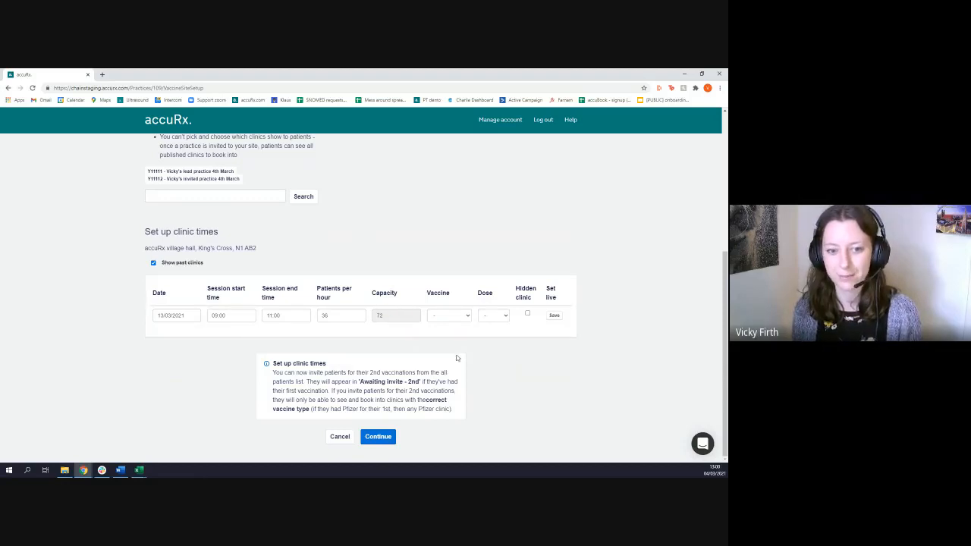
Set the clinic's vaccine to Courageous (Pfizer) and its dose to First Only
{"action": "left_click", "coordinate": [457, 318]}
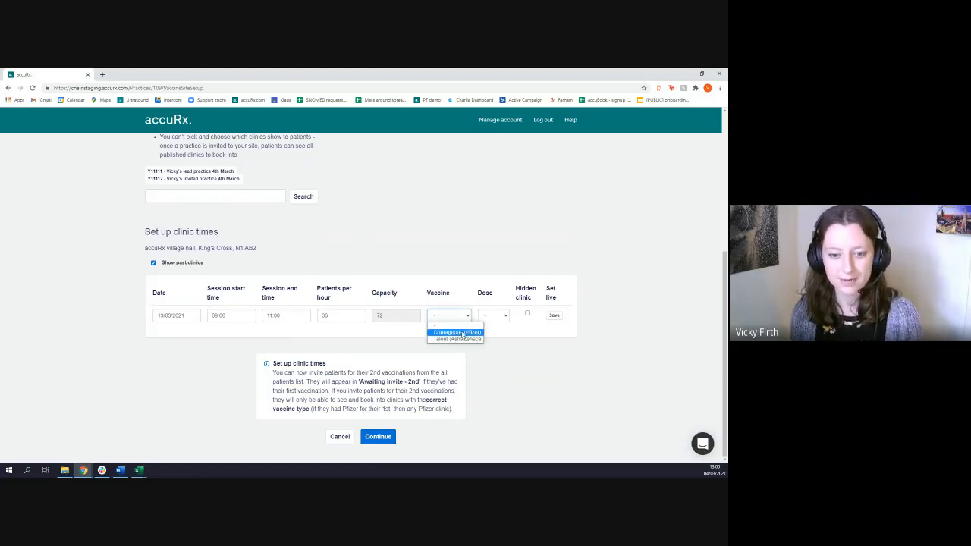
{"action": "left_click", "coordinate": [463, 333]}
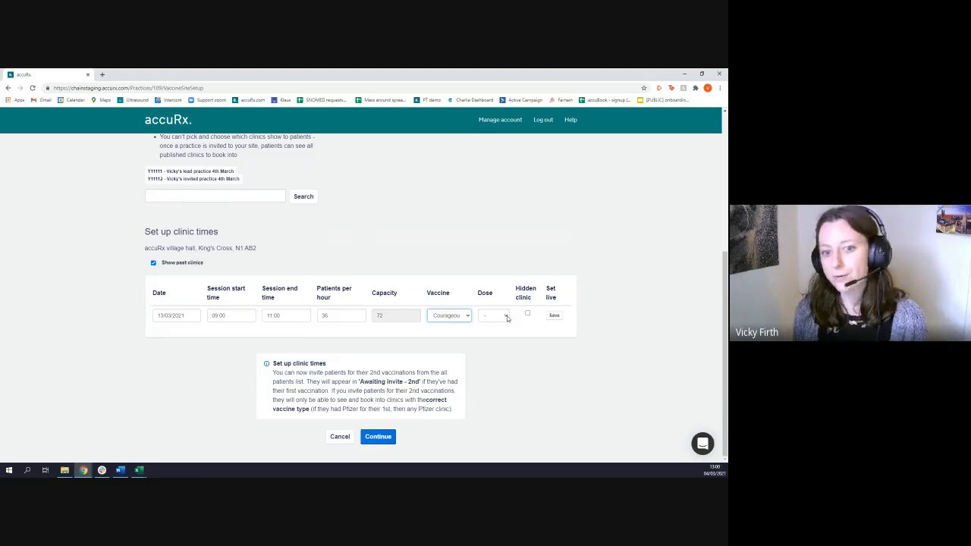
{"action": "left_click", "coordinate": [507, 316]}
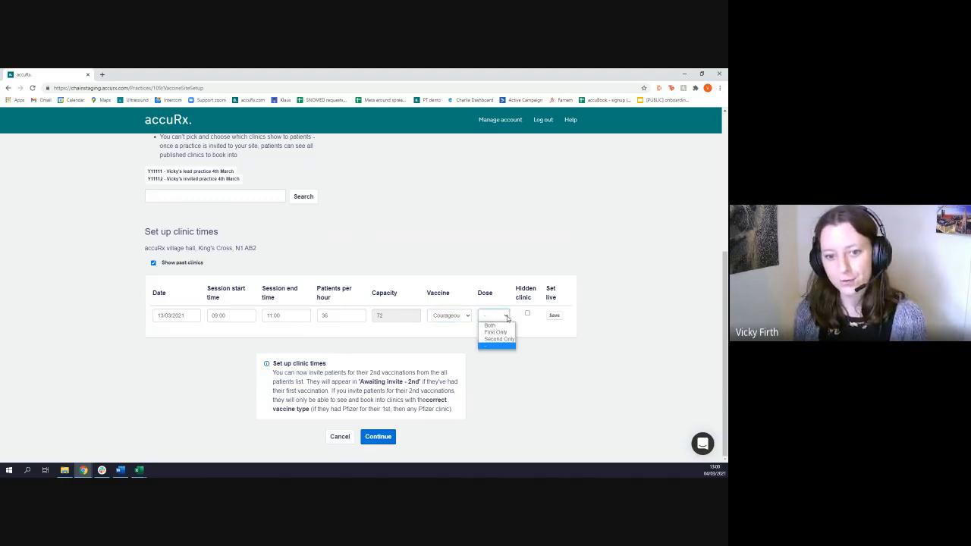
{"action": "left_click", "coordinate": [497, 325]}
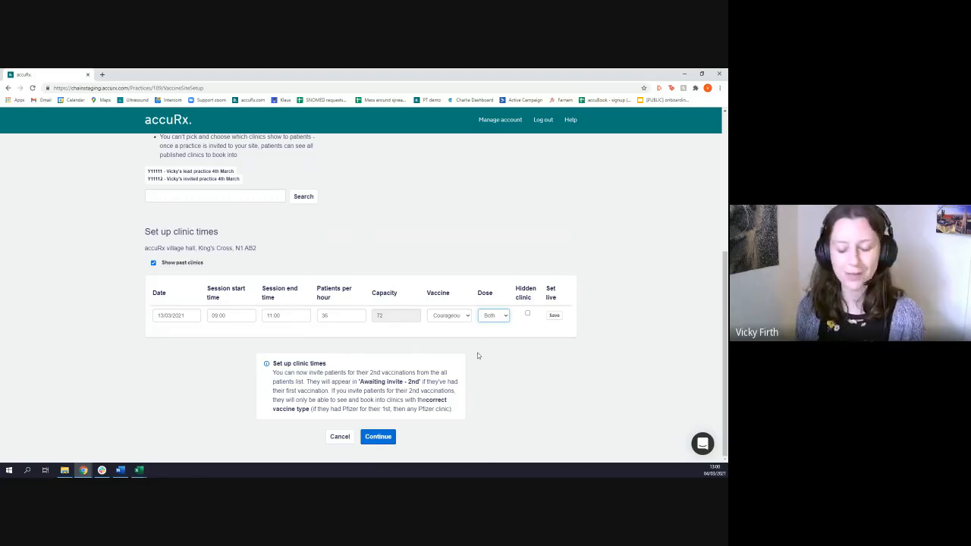
{"action": "left_click", "coordinate": [505, 317]}
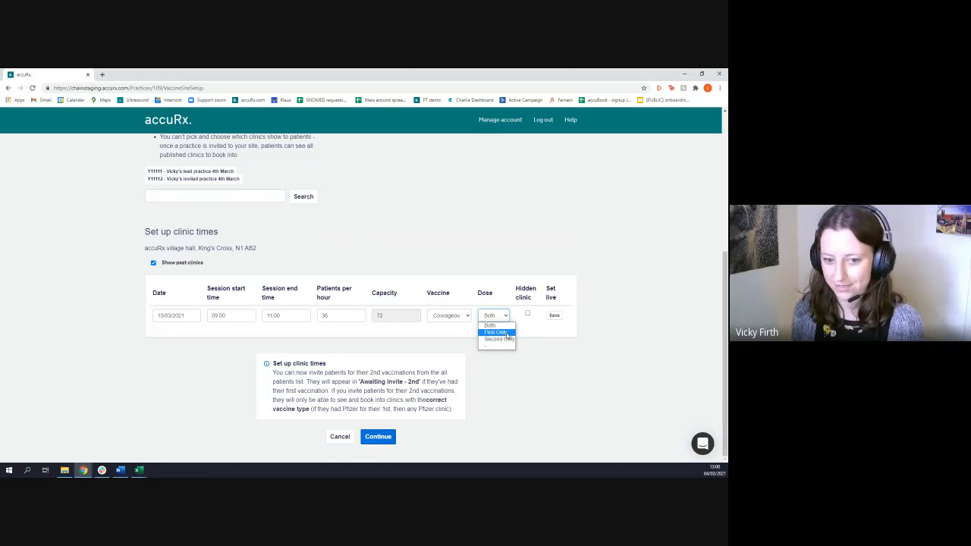
{"action": "left_click", "coordinate": [507, 332]}
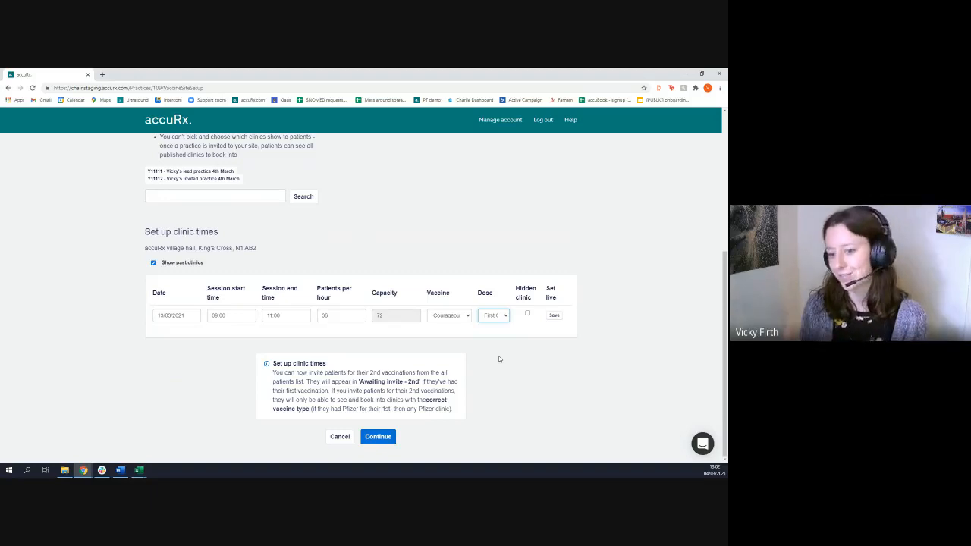
Review the patients per hour value and save the 13/03/2021 clinic session
{"action": "left_click", "coordinate": [338, 317]}
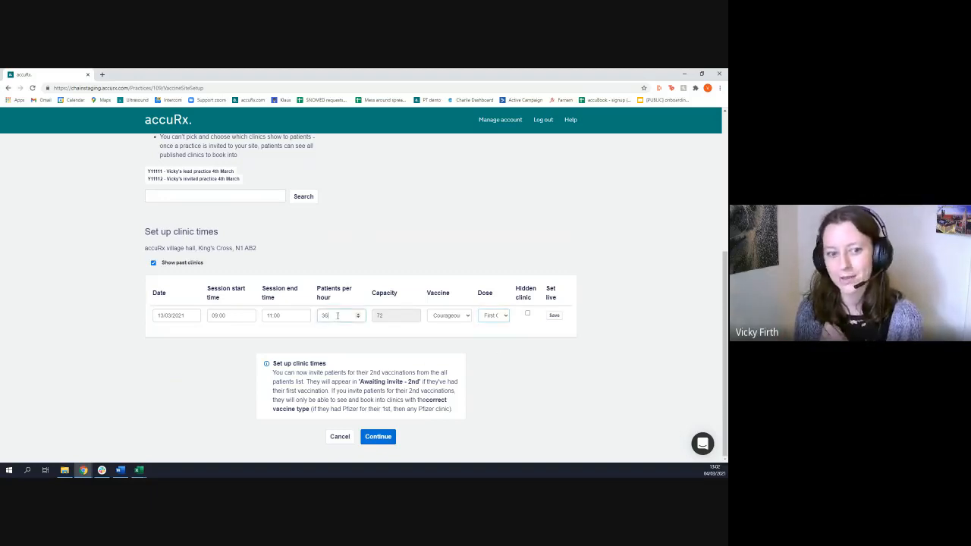
{"action": "left_click", "coordinate": [347, 334]}
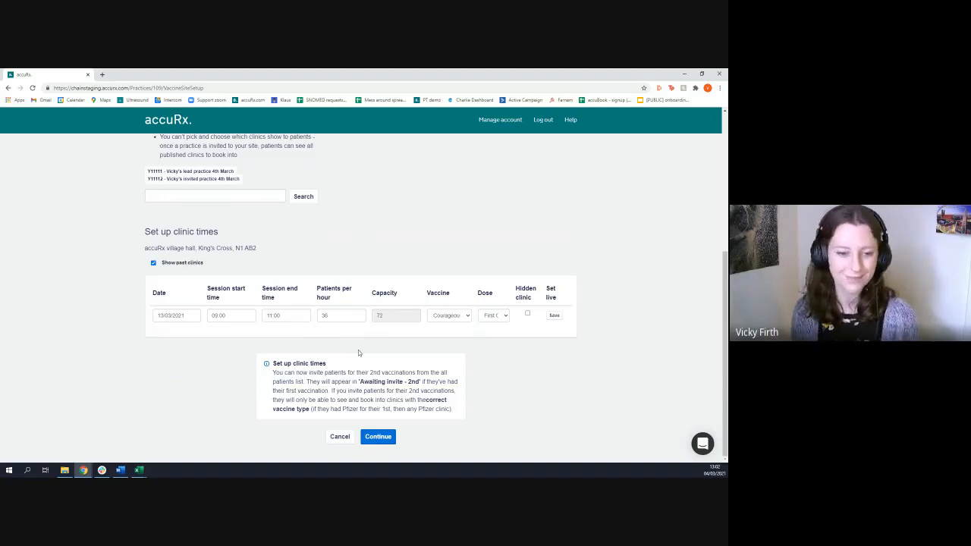
{"action": "left_click", "coordinate": [553, 315]}
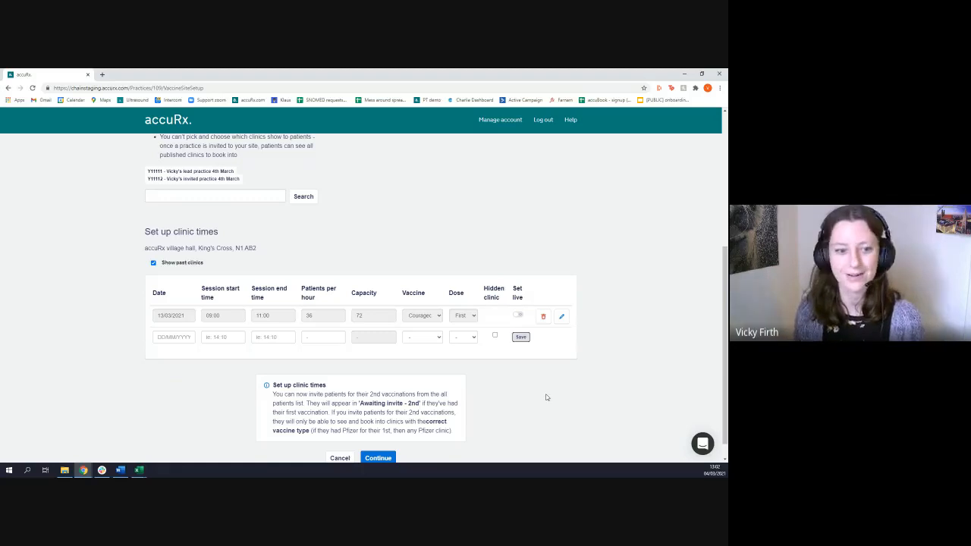
Set the 13/03/2021 clinic live, withdraw it, and set it live again
{"action": "left_click", "coordinate": [521, 317]}
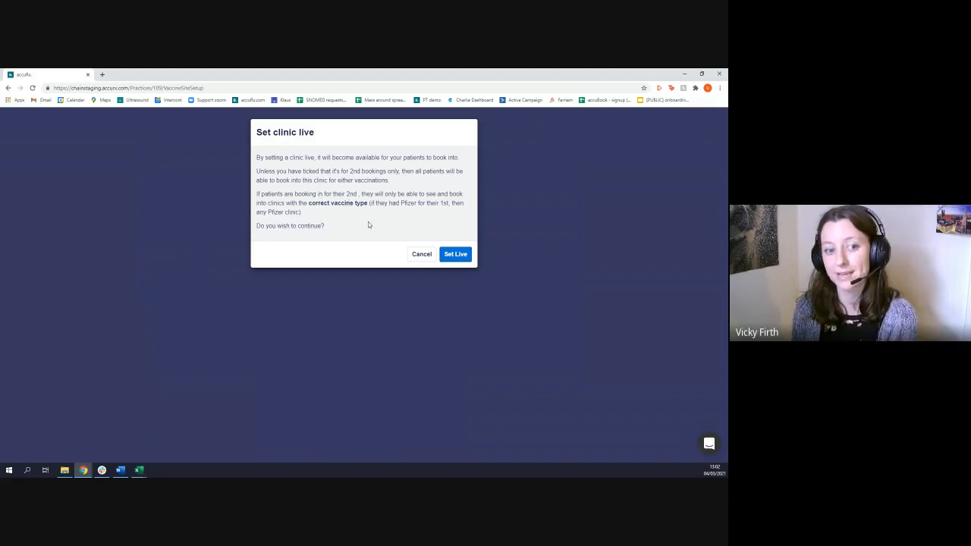
{"action": "left_click", "coordinate": [457, 255]}
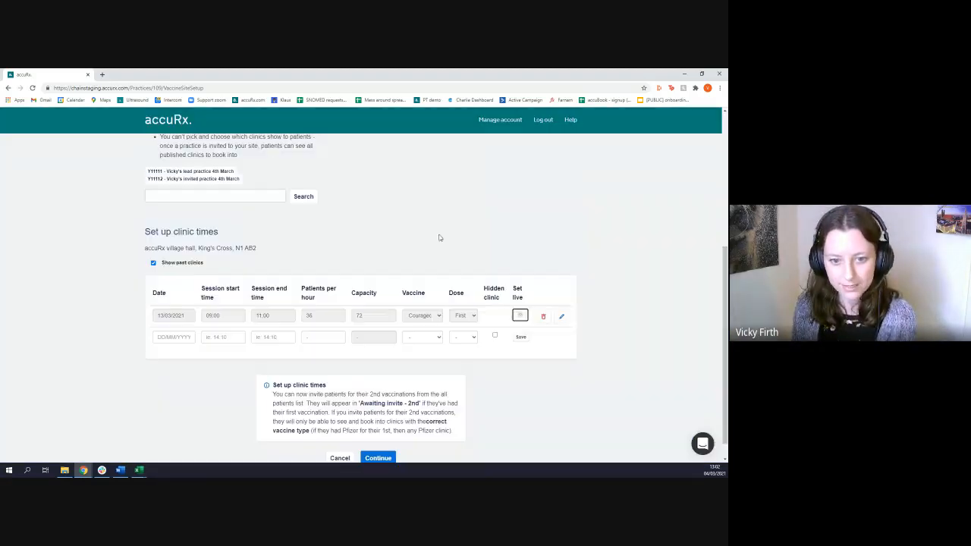
{"action": "left_click", "coordinate": [522, 321]}
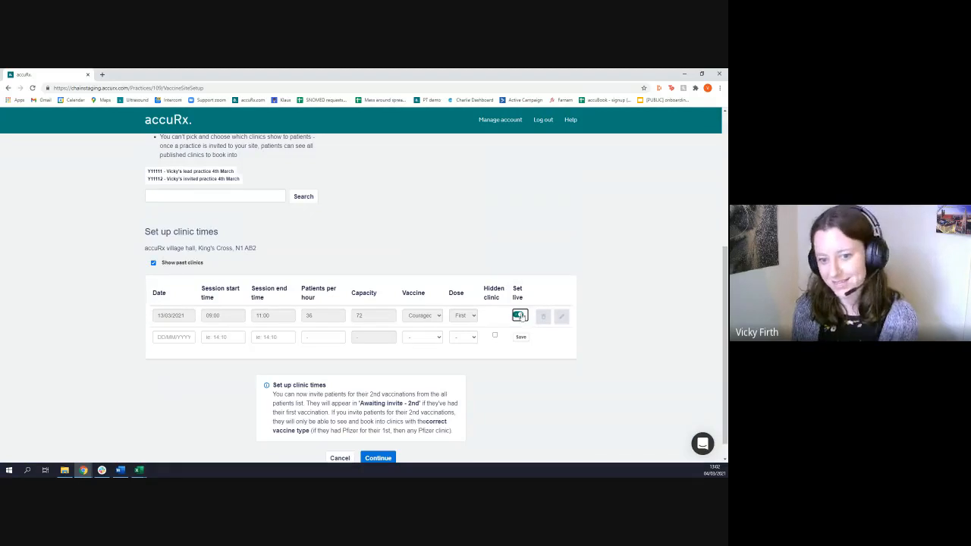
{"action": "left_click", "coordinate": [452, 236]}
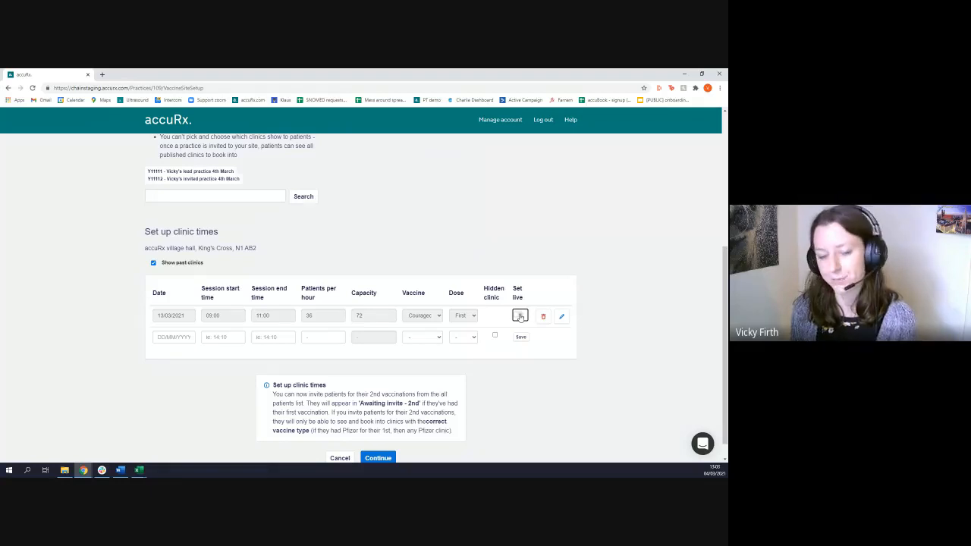
{"action": "left_click", "coordinate": [520, 318]}
{"action": "left_click", "coordinate": [456, 255]}
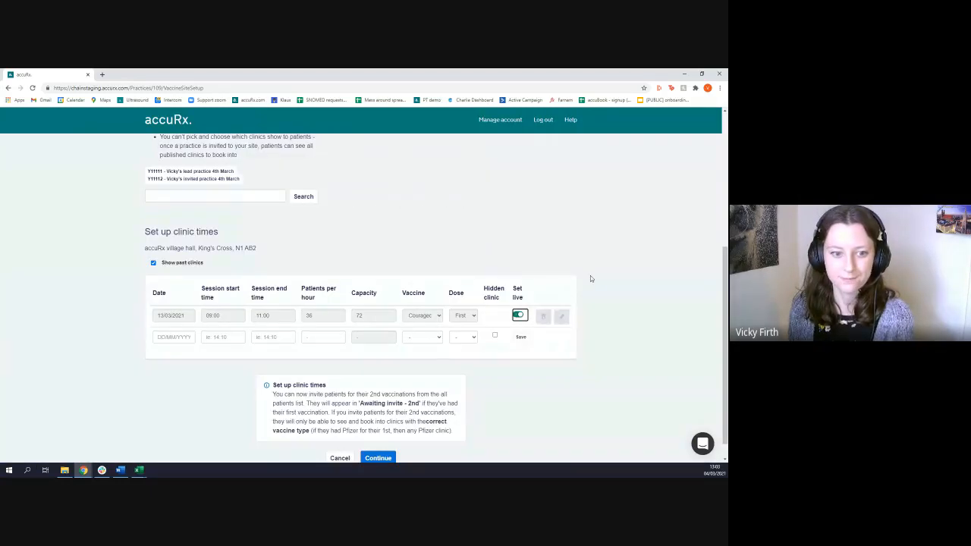
Enter a second clinic session dated 15/03/2021, starting at 14:40 and ending at 17:10
{"action": "left_click", "coordinate": [185, 338]}
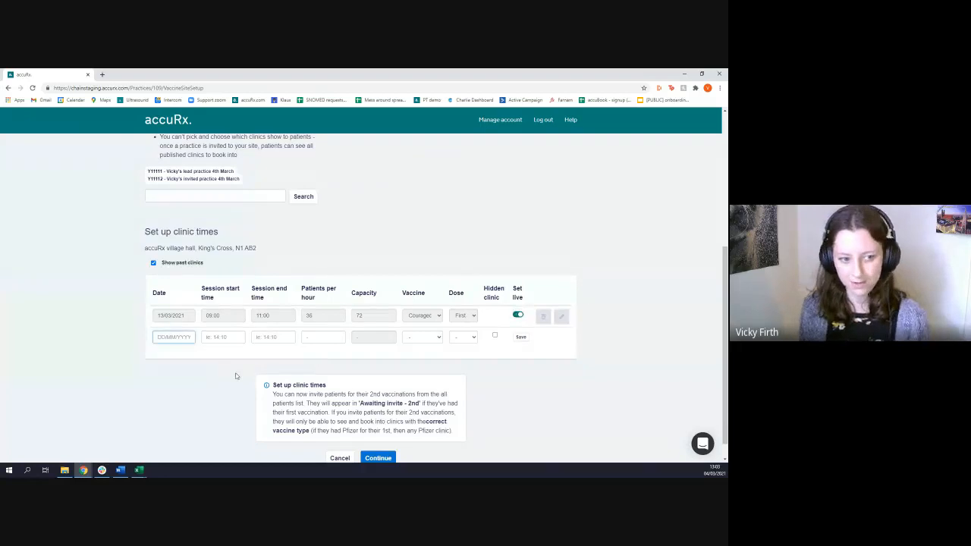
{"action": "type", "text": "15/"}
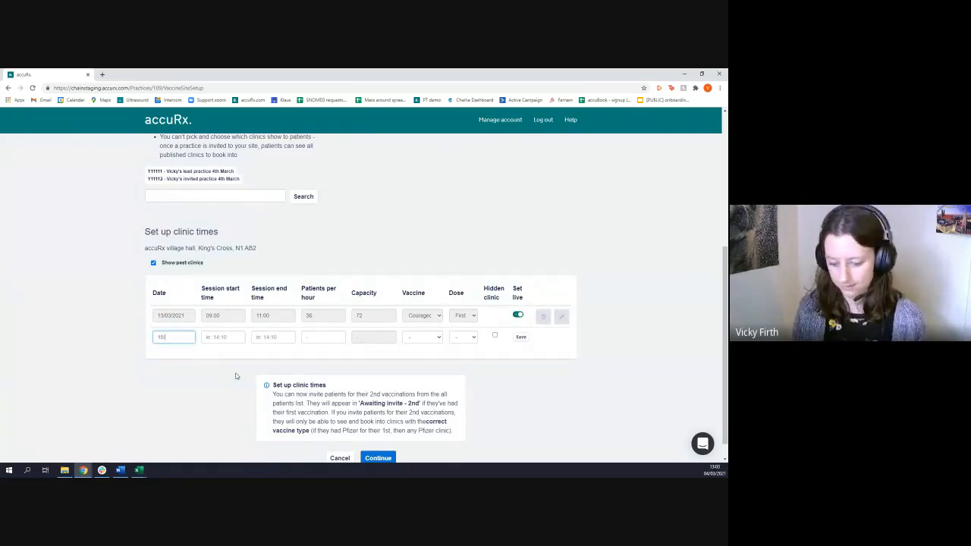
{"action": "type", "text": "03/2021"}
{"action": "key", "text": "Tab"}
{"action": "type", "text": "14:40"}
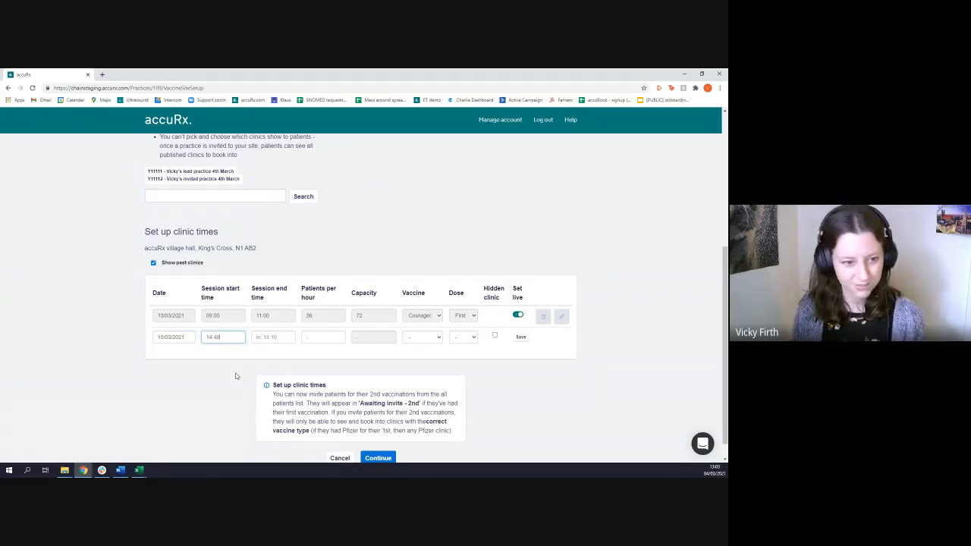
{"action": "key", "text": "Tab"}
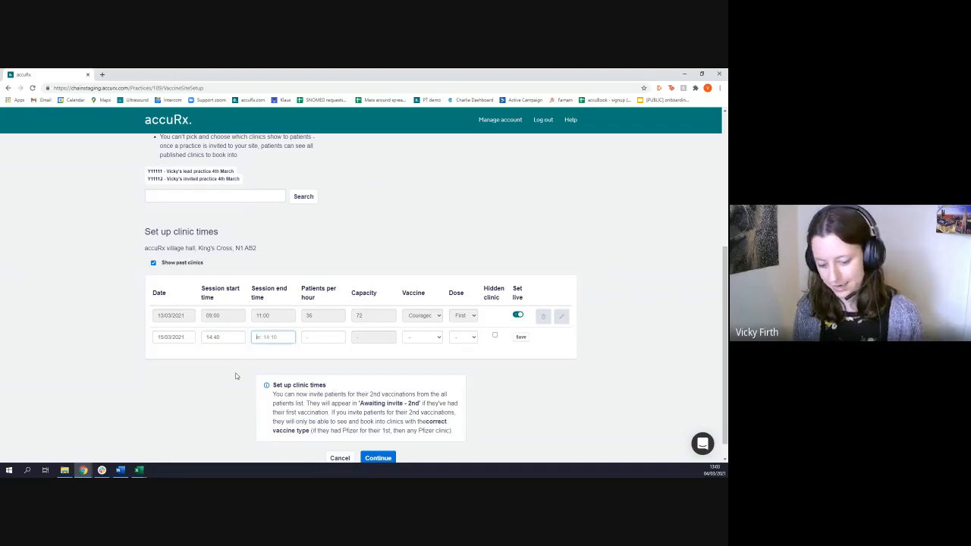
{"action": "type", "text": "17"}
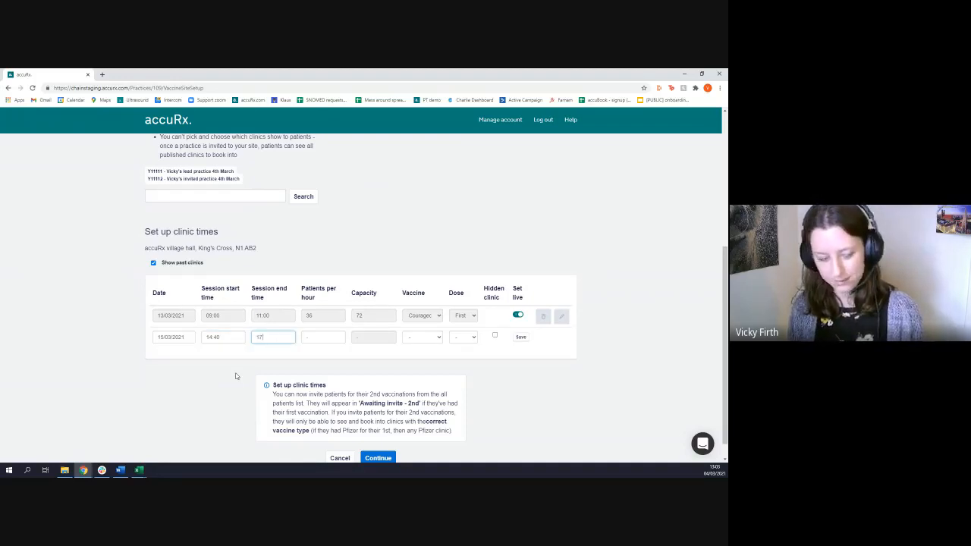
{"action": "type", "text": ":10"}
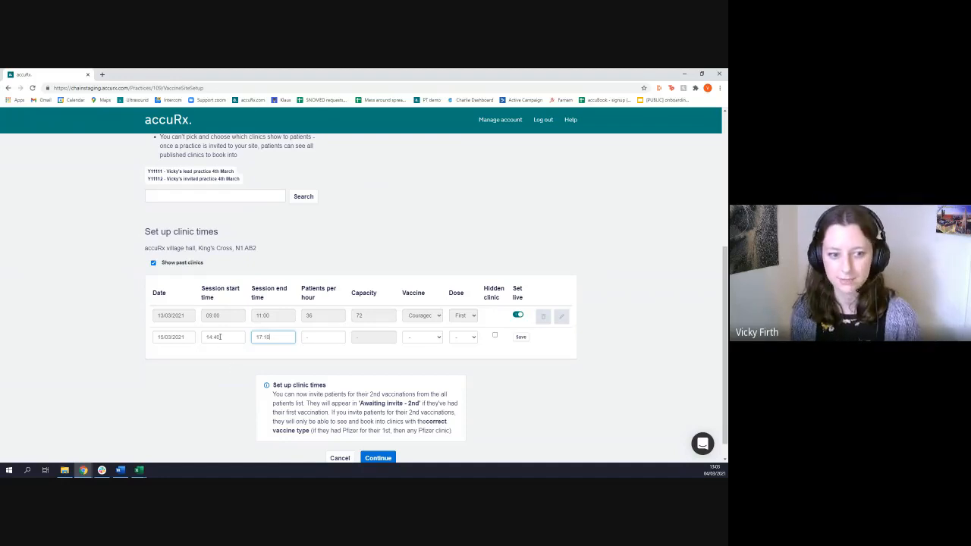
Give the 15/03/2021 clinic 12 patients per hour, the Talent vaccine and the First dose option
{"action": "left_click", "coordinate": [323, 337]}
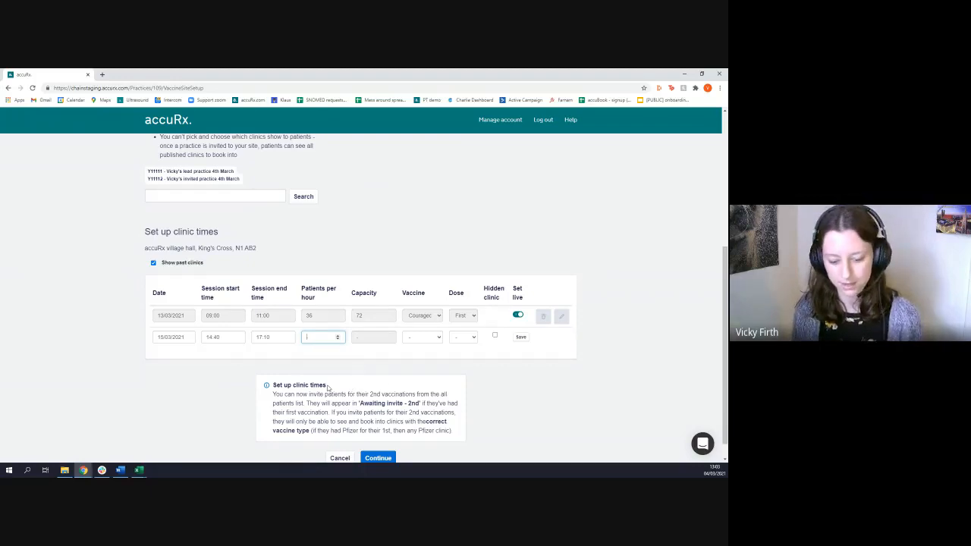
{"action": "type", "text": "12"}
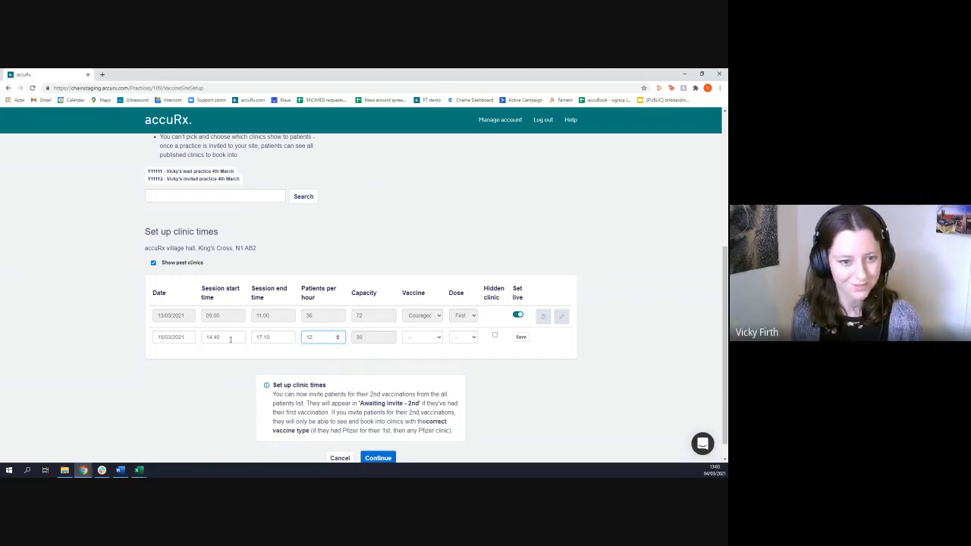
{"action": "left_click", "coordinate": [376, 341]}
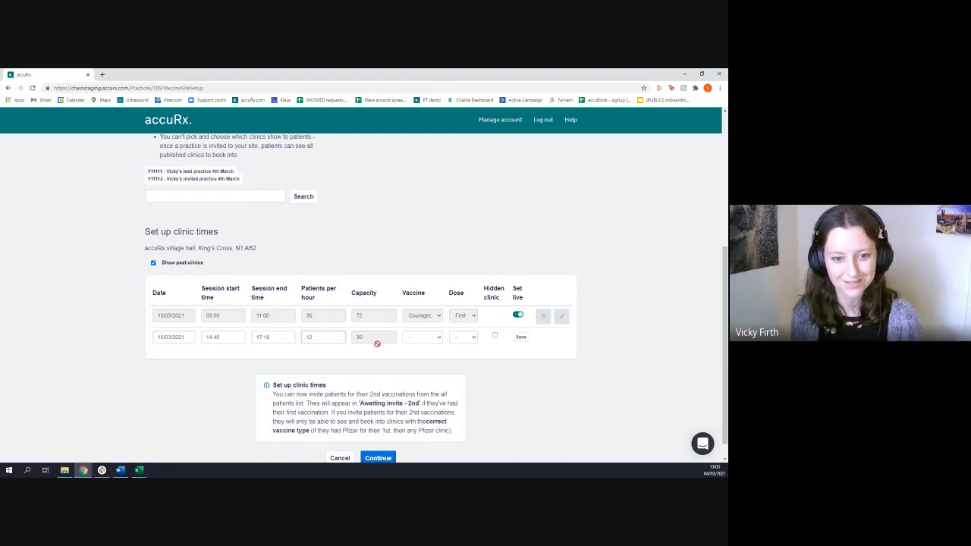
{"action": "left_click", "coordinate": [431, 336]}
{"action": "left_click", "coordinate": [421, 358]}
{"action": "left_click", "coordinate": [463, 337]}
{"action": "left_click", "coordinate": [462, 360]}
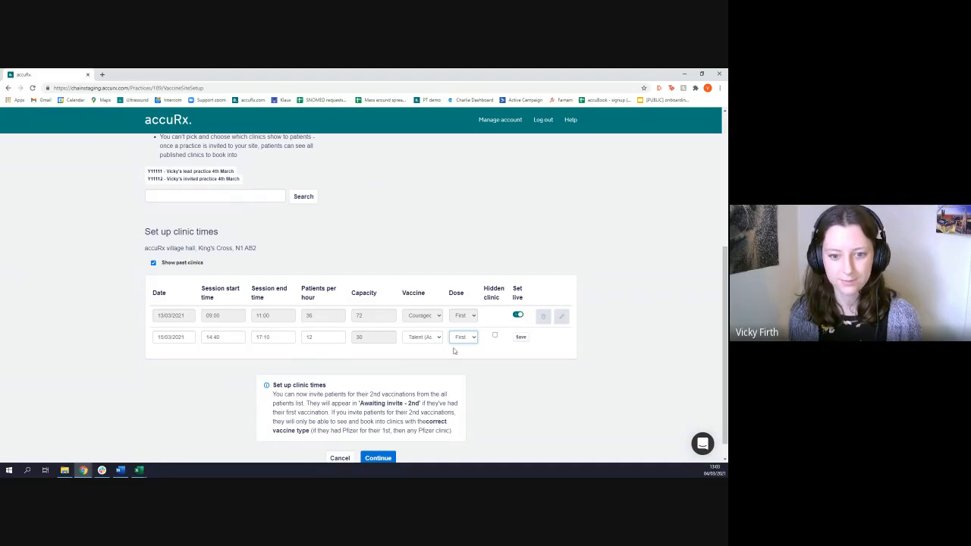
Save the 15/03/2021 clinic session and set it live
{"action": "left_click", "coordinate": [520, 337]}
{"action": "left_click", "coordinate": [519, 337]}
{"action": "left_click", "coordinate": [470, 257]}
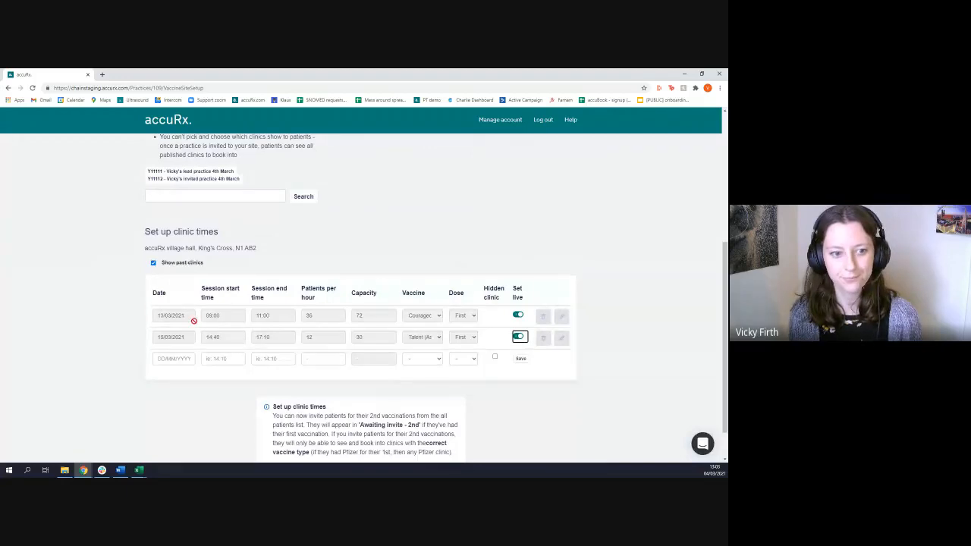
Review the delivery site address, practice codes and clinic times, and continue past the site setup
{"action": "scroll", "coordinate": [374, 301], "scroll_direction": "up", "scroll_amount": 5}
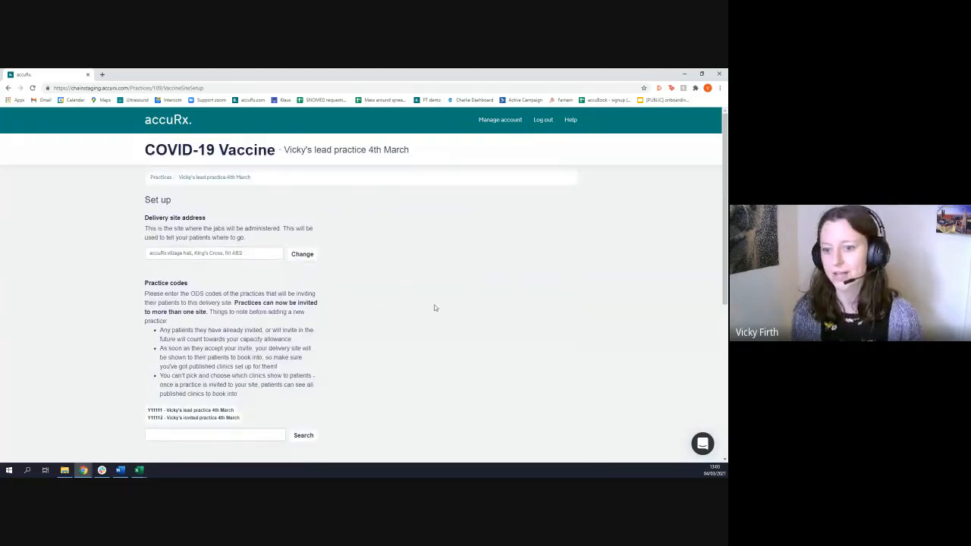
{"action": "scroll", "coordinate": [435, 308], "scroll_direction": "down", "scroll_amount": 5}
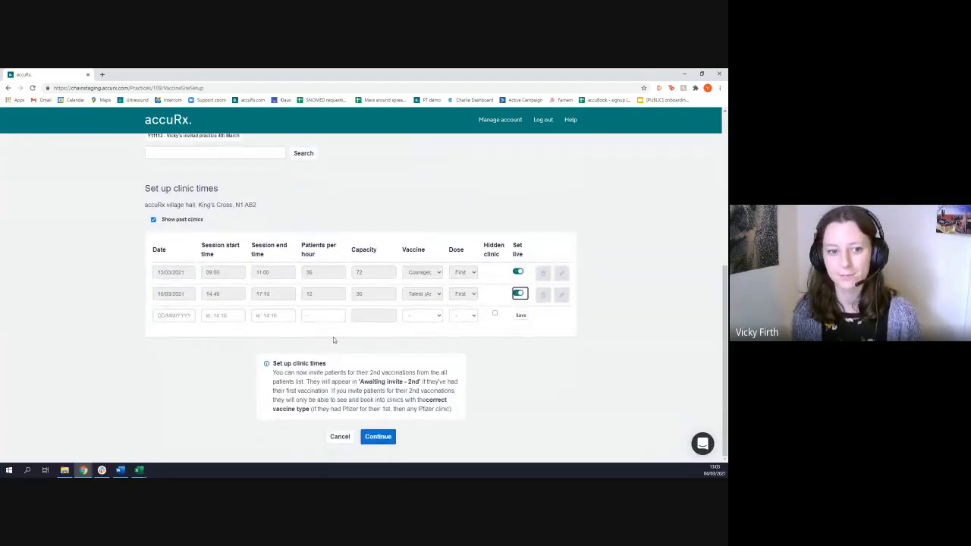
{"action": "left_click", "coordinate": [379, 437]}
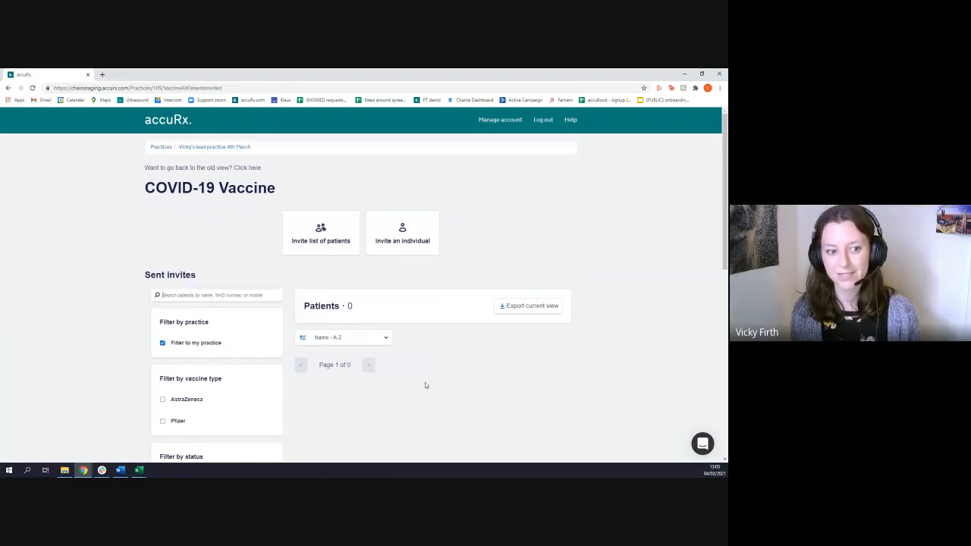
Check the lead practice's current delivery sites and pending approval requests, and return to the practice overview
{"action": "left_click", "coordinate": [211, 148]}
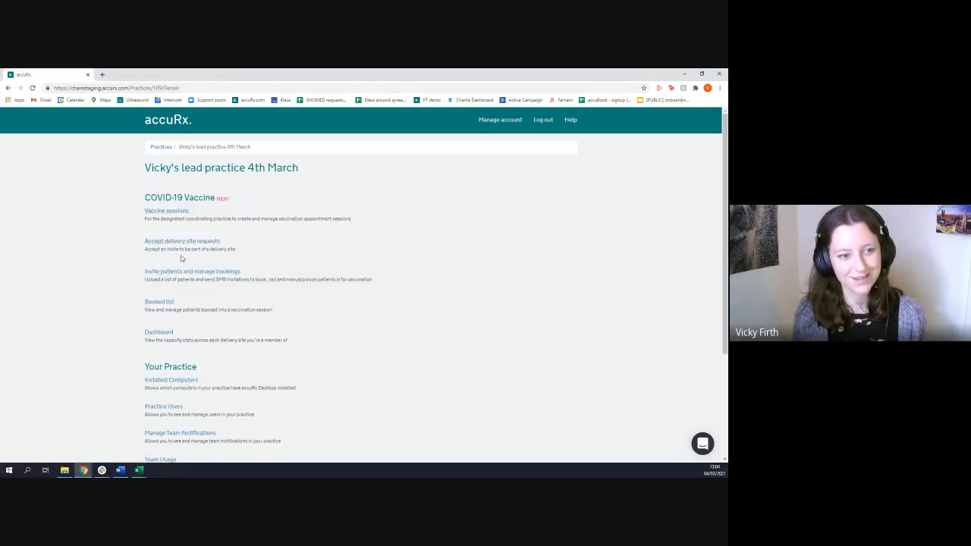
{"action": "left_click", "coordinate": [192, 243]}
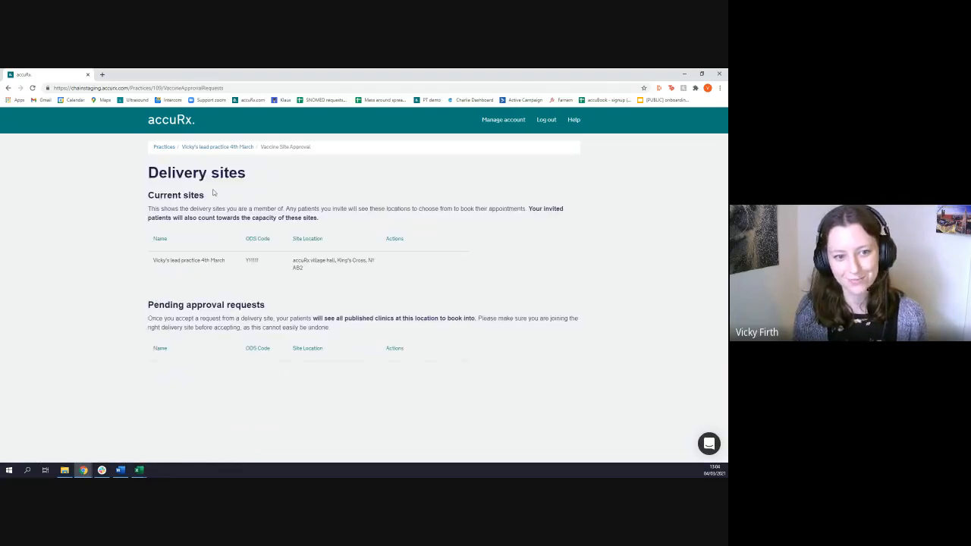
{"action": "left_click", "coordinate": [197, 151]}
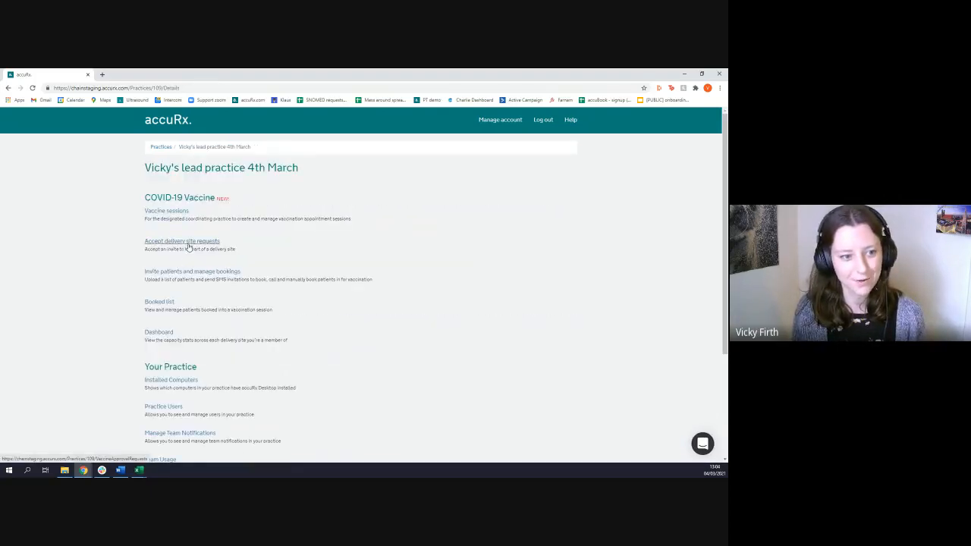
Open patient invitations for the lead practice, view the form for adding an individual patient, and go back
{"action": "left_click", "coordinate": [210, 273]}
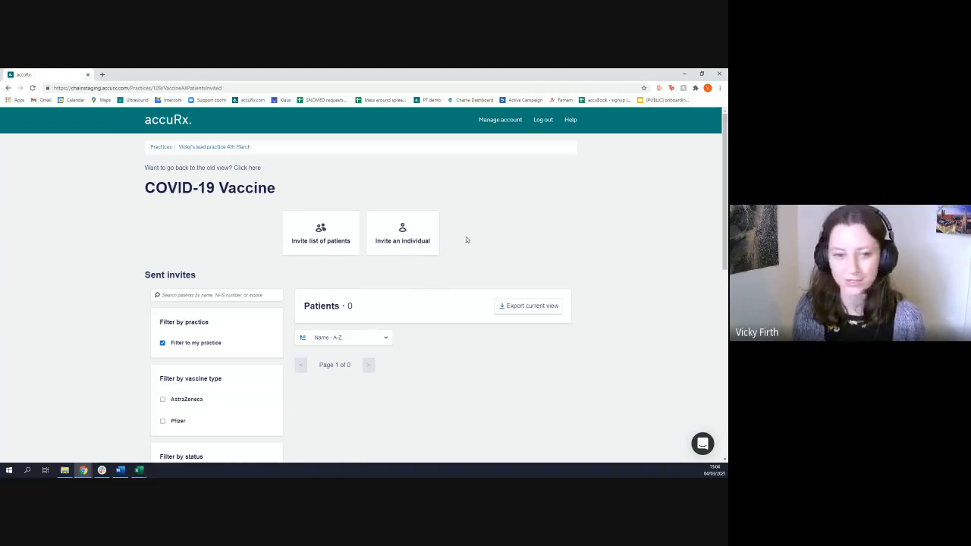
{"action": "left_click", "coordinate": [406, 250]}
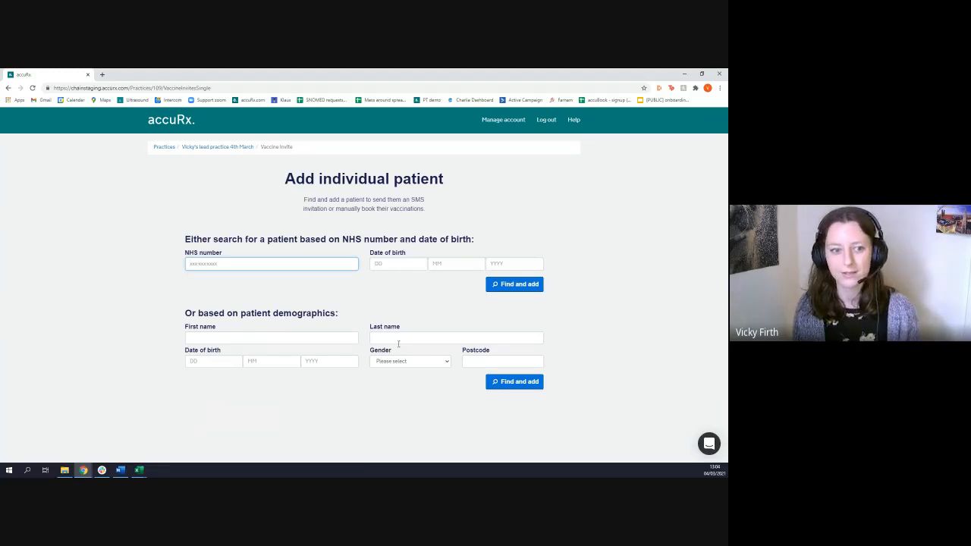
{"action": "key", "text": "alt+Left"}
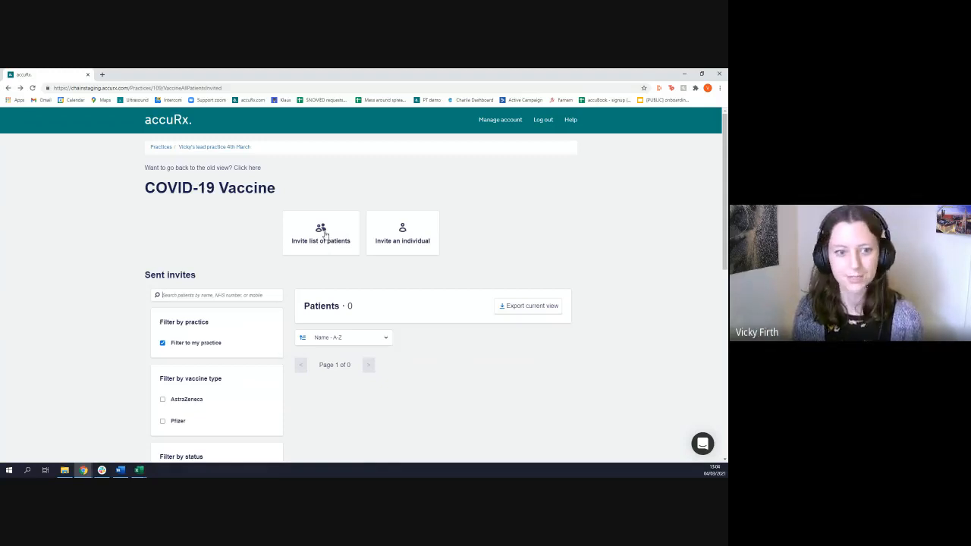
Open the patient list upload and examine the EMIS extraction guidance and the required CSV columns
{"action": "left_click", "coordinate": [325, 235]}
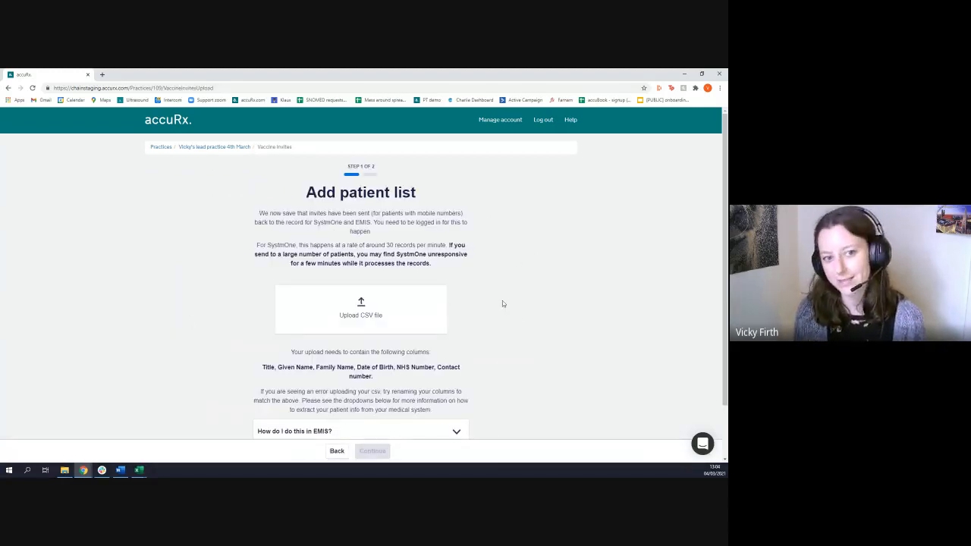
{"action": "scroll", "coordinate": [502, 303], "scroll_direction": "down", "scroll_amount": 1}
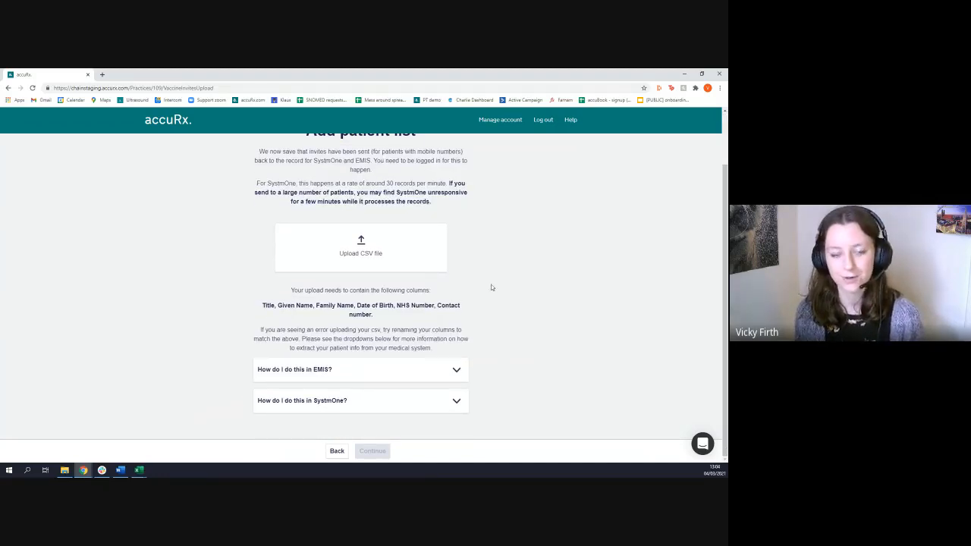
{"action": "left_click", "coordinate": [439, 374]}
{"action": "scroll", "coordinate": [391, 401], "scroll_direction": "down", "scroll_amount": 1}
{"action": "scroll", "coordinate": [390, 401], "scroll_direction": "up", "scroll_amount": 1}
{"action": "left_click", "coordinate": [413, 375]}
{"action": "scroll", "coordinate": [493, 345], "scroll_direction": "up", "scroll_amount": 1}
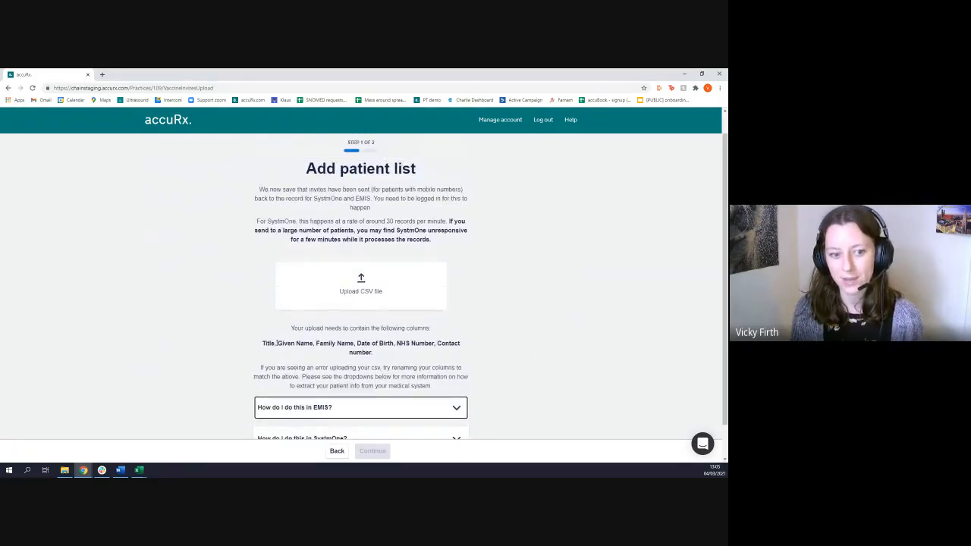
{"action": "left_click_drag", "start_coordinate": [263, 343], "coordinate": [389, 356]}
{"action": "left_click", "coordinate": [389, 357]}
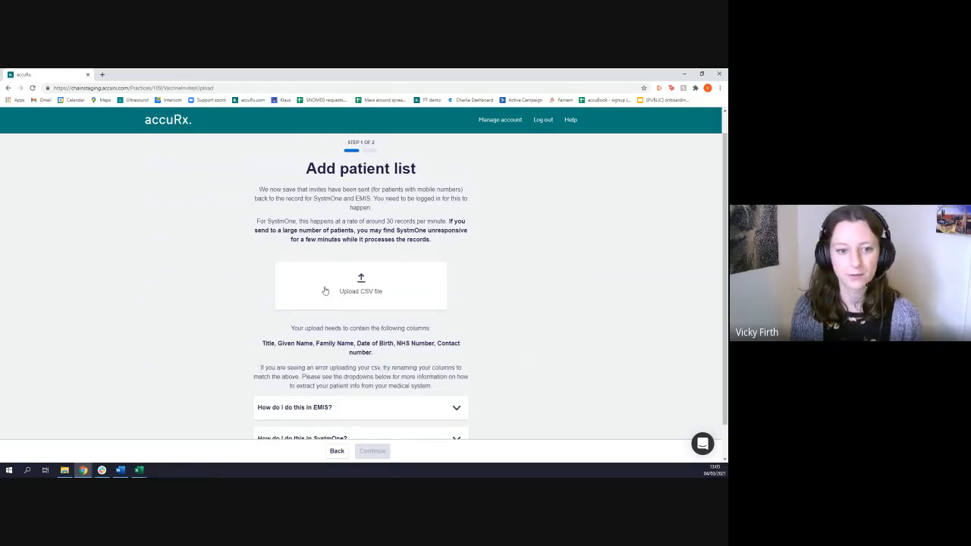
Upload the "Vaccination upload example" CSV file from the Demo folder as the patient list
{"action": "left_click", "coordinate": [324, 291]}
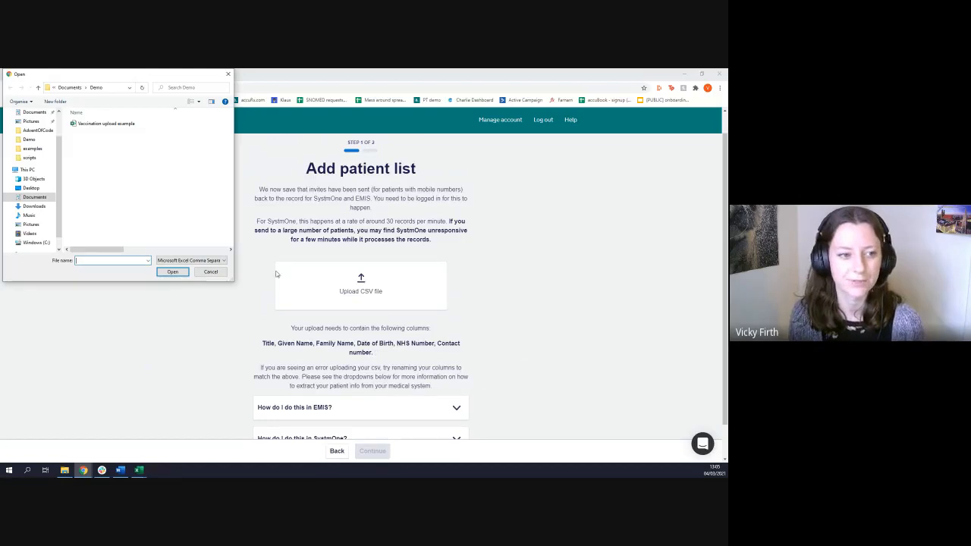
{"action": "left_click", "coordinate": [96, 125]}
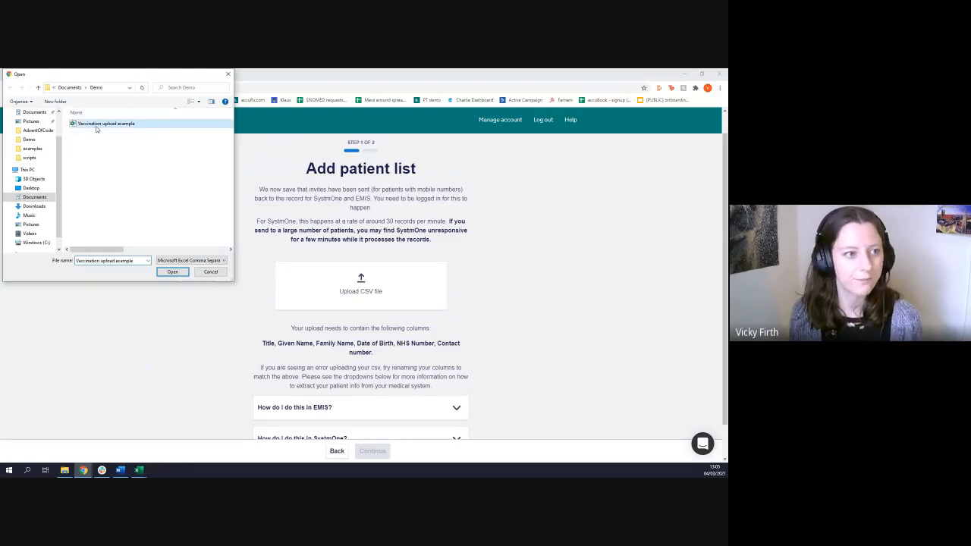
{"action": "left_click", "coordinate": [171, 273]}
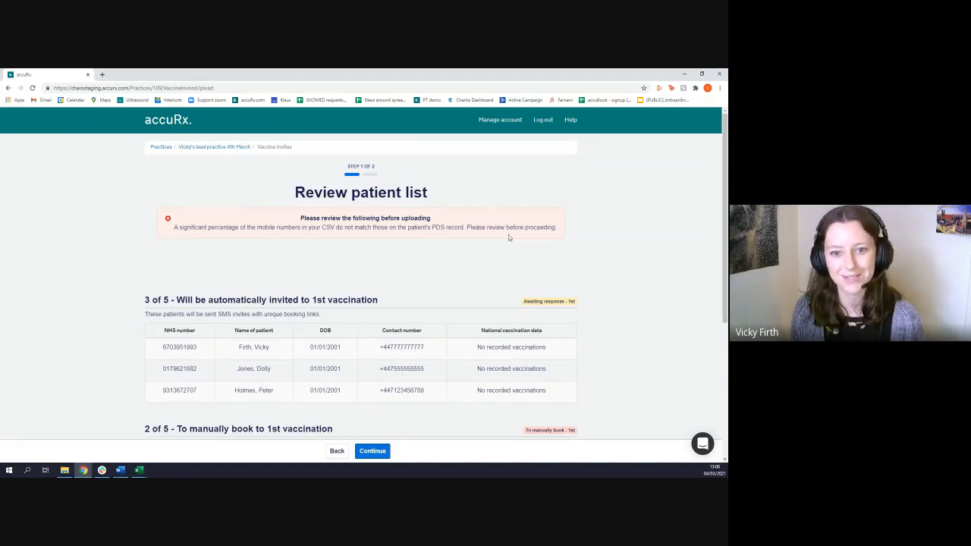
Review which uploaded patients get automatic 1st vaccination invites and which need manual booking
{"action": "scroll", "coordinate": [408, 279], "scroll_direction": "down", "scroll_amount": 1}
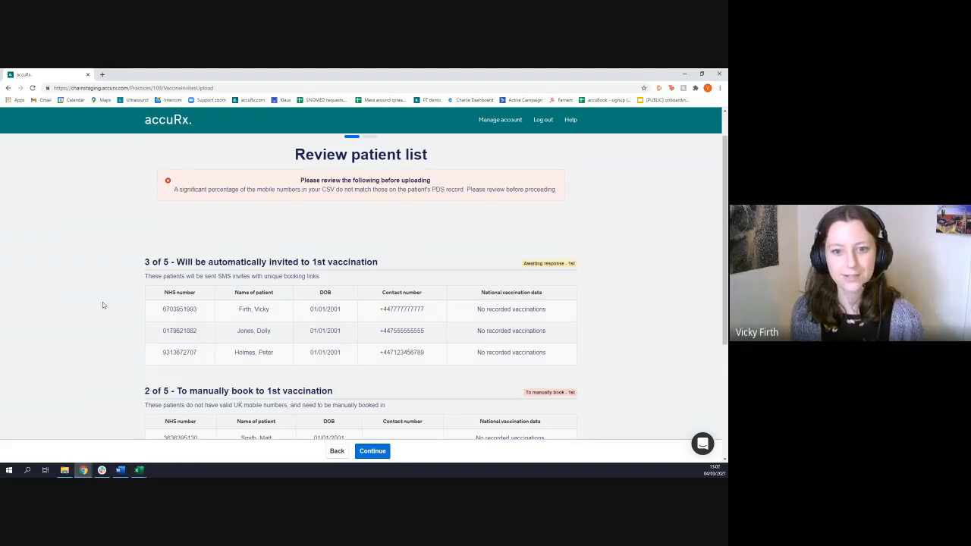
{"action": "scroll", "coordinate": [101, 301], "scroll_direction": "down", "scroll_amount": 1}
{"action": "scroll", "coordinate": [107, 293], "scroll_direction": "down", "scroll_amount": 1}
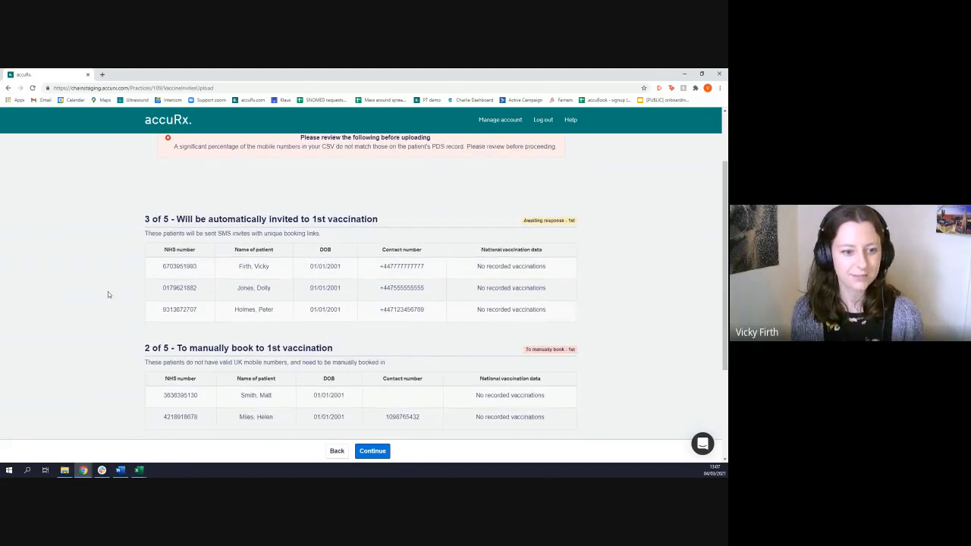
{"action": "scroll", "coordinate": [91, 295], "scroll_direction": "up", "scroll_amount": 1}
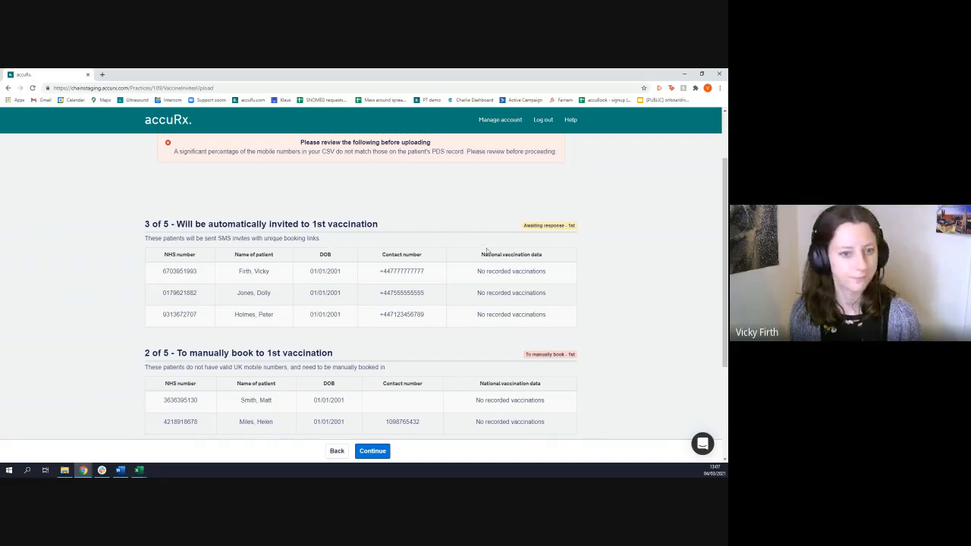
Review all the upload's patient groups, including those awaiting a 2nd vaccination invite and those who had both vaccinations
{"action": "scroll", "coordinate": [429, 292], "scroll_direction": "down", "scroll_amount": 1}
{"action": "scroll", "coordinate": [430, 294], "scroll_direction": "down", "scroll_amount": 1}
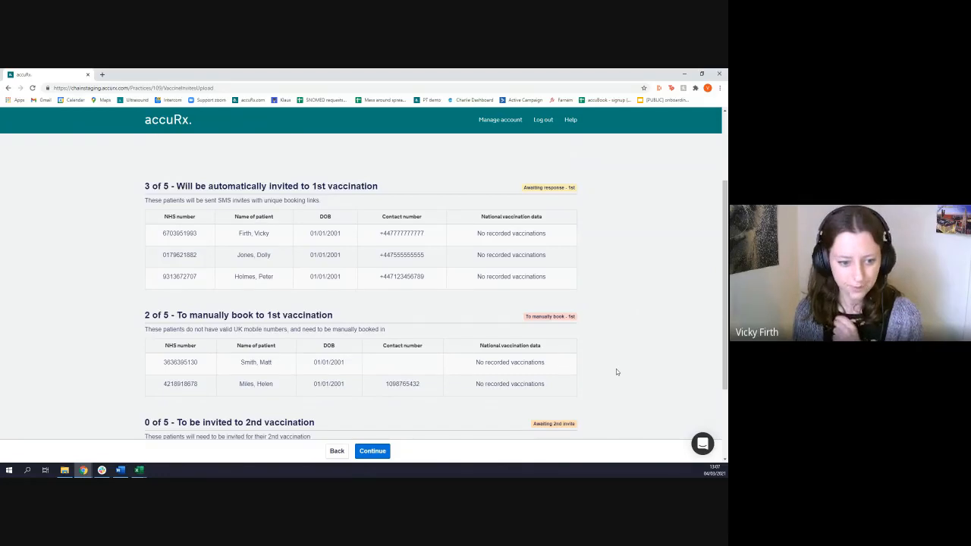
{"action": "scroll", "coordinate": [616, 372], "scroll_direction": "down", "scroll_amount": 3}
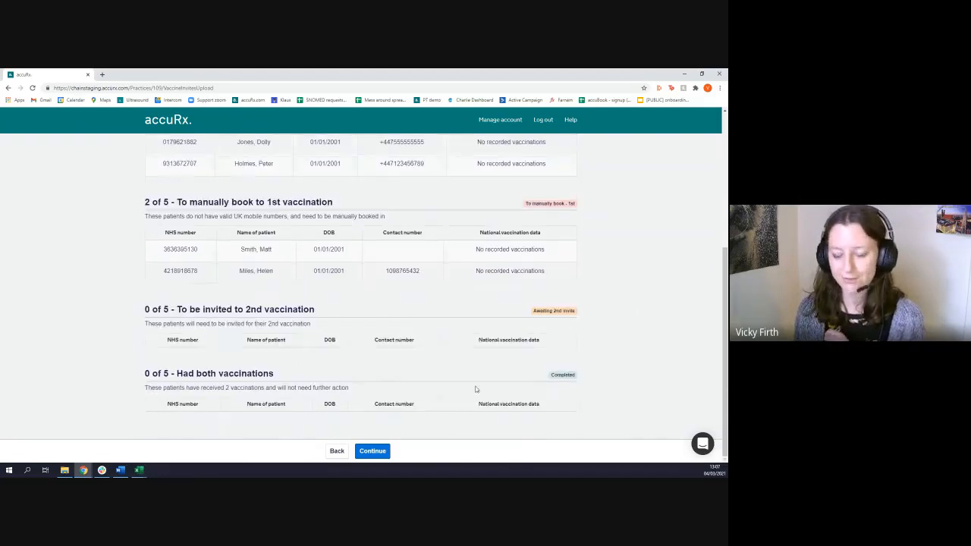
{"action": "scroll", "coordinate": [531, 372], "scroll_direction": "up", "scroll_amount": 2}
{"action": "scroll", "coordinate": [490, 360], "scroll_direction": "up", "scroll_amount": 1}
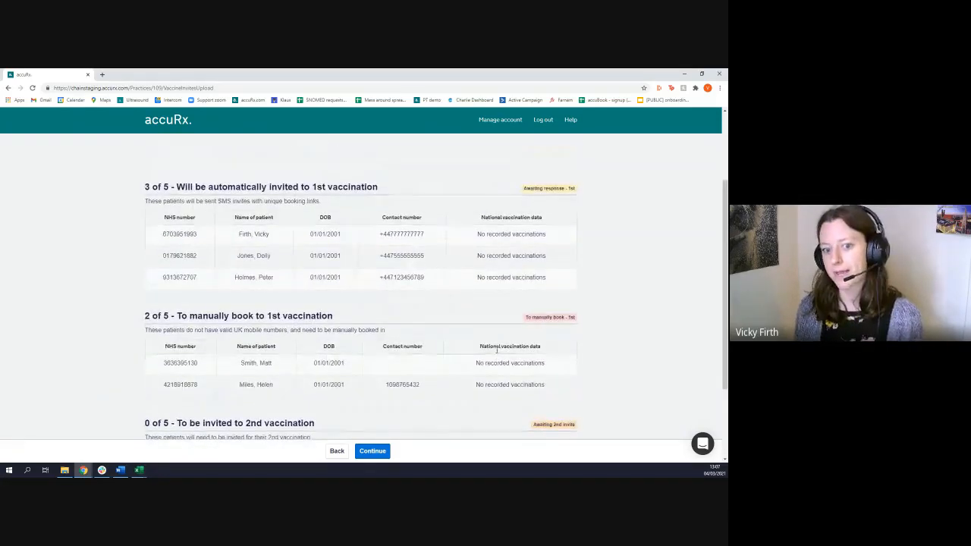
{"action": "scroll", "coordinate": [497, 350], "scroll_direction": "down", "scroll_amount": 3}
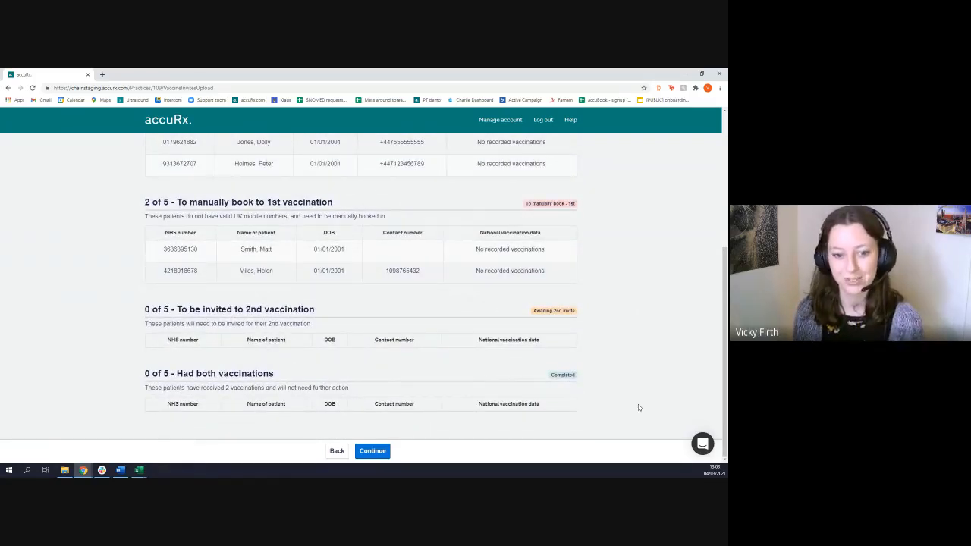
{"action": "scroll", "coordinate": [638, 404], "scroll_direction": "up", "scroll_amount": 2}
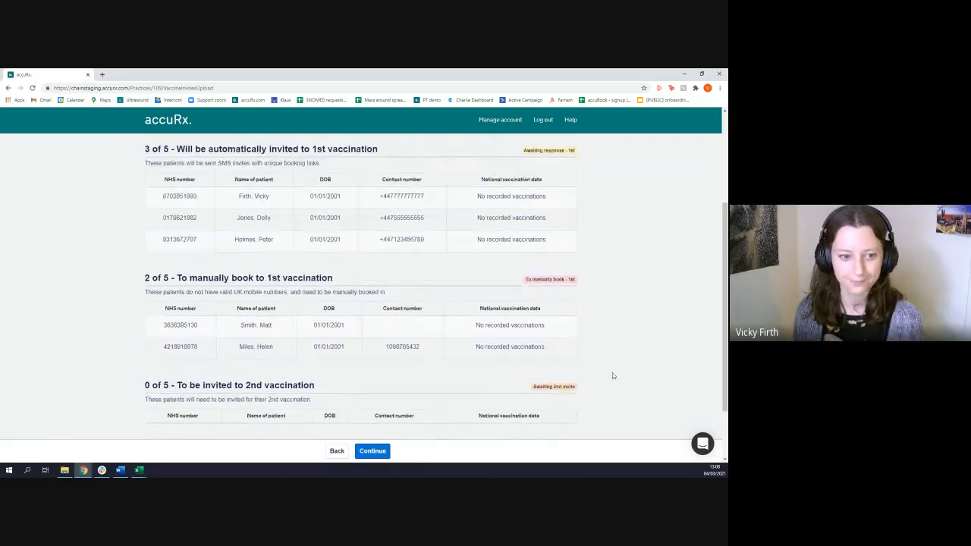
{"action": "scroll", "coordinate": [615, 374], "scroll_direction": "up", "scroll_amount": 1}
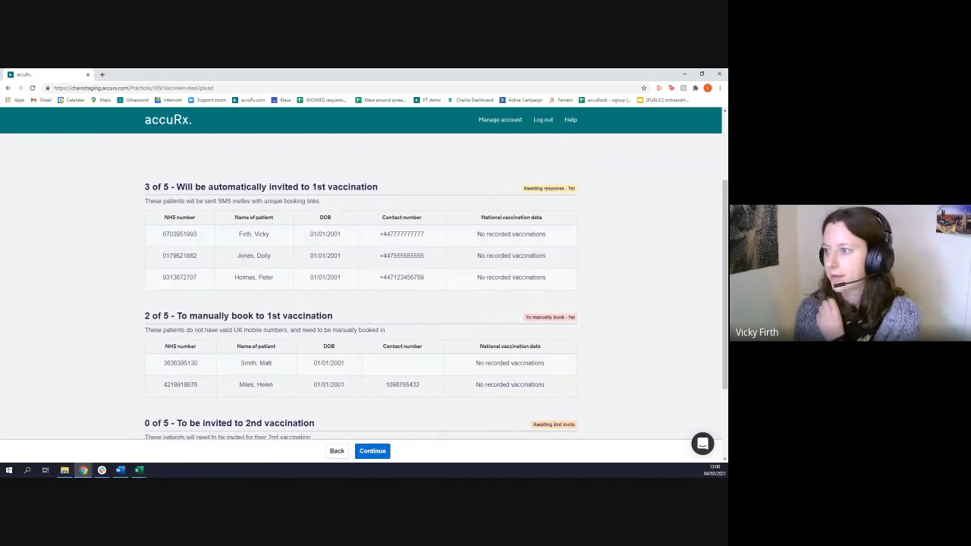
Continue to the invitation message and examine its fixed greeting, auto-generated booking link line and practice signature
{"action": "left_click", "coordinate": [365, 452]}
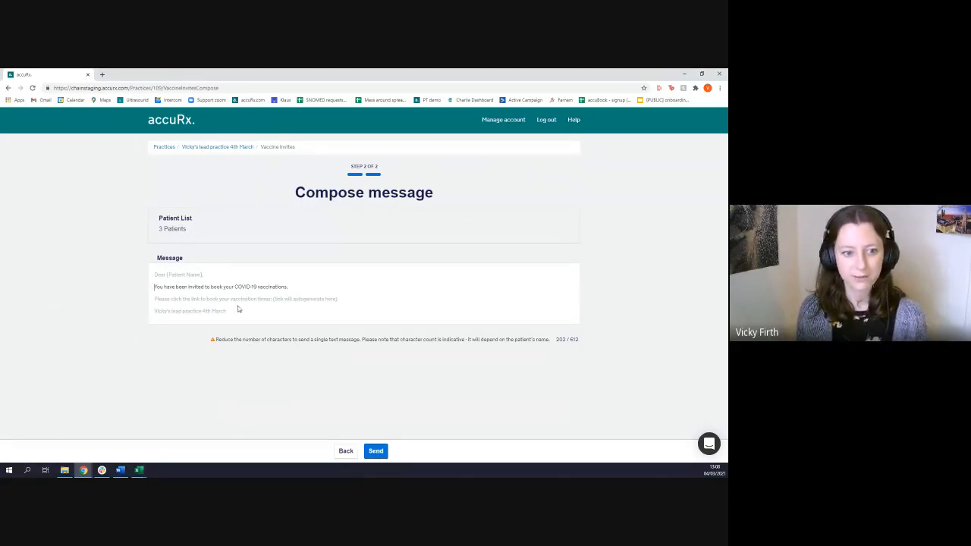
{"action": "left_click_drag", "start_coordinate": [217, 314], "coordinate": [157, 282]}
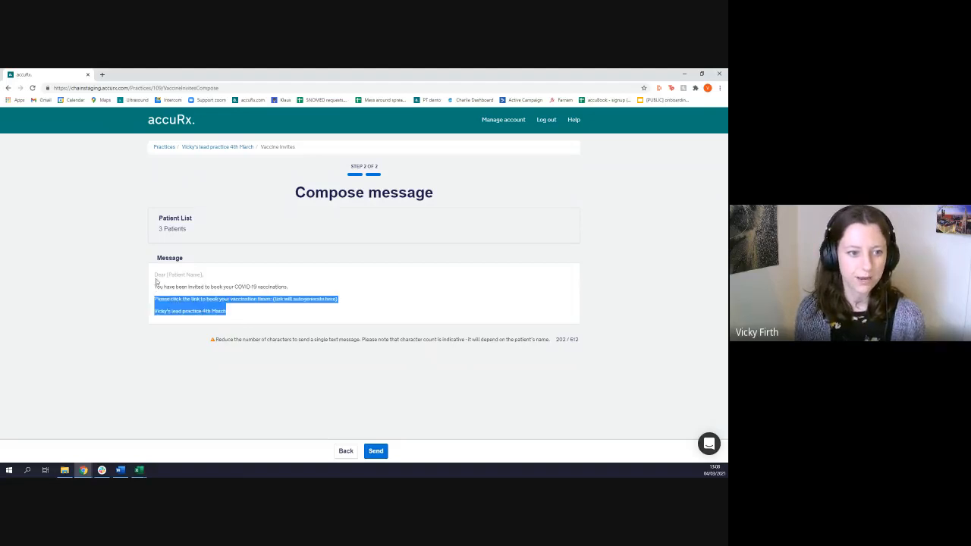
{"action": "left_click", "coordinate": [222, 281]}
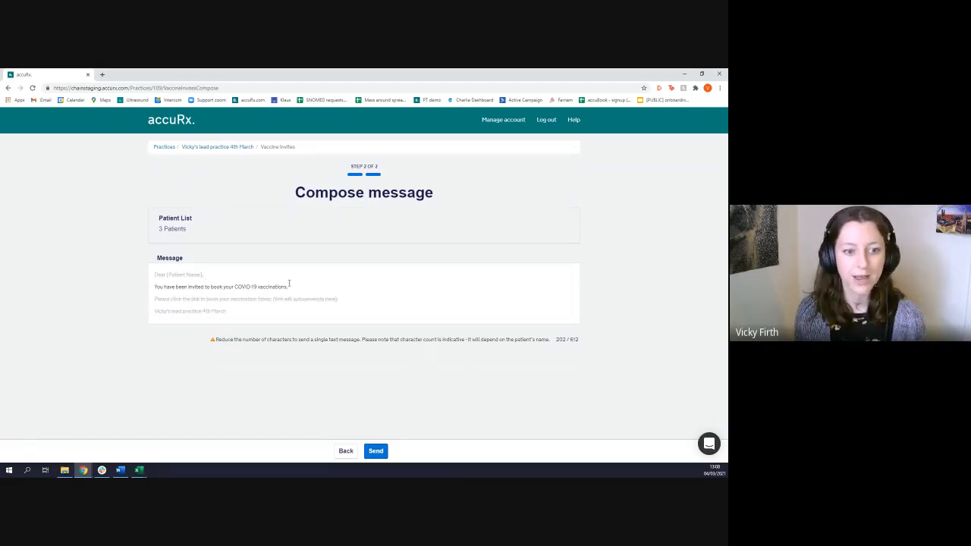
{"action": "mouse_move", "coordinate": [274, 300]}
{"action": "left_mouse_down"}
{"action": "mouse_move", "coordinate": [289, 301]}
{"action": "mouse_move", "coordinate": [273, 301]}
{"action": "left_mouse_up"}
{"action": "left_click", "coordinate": [325, 308]}
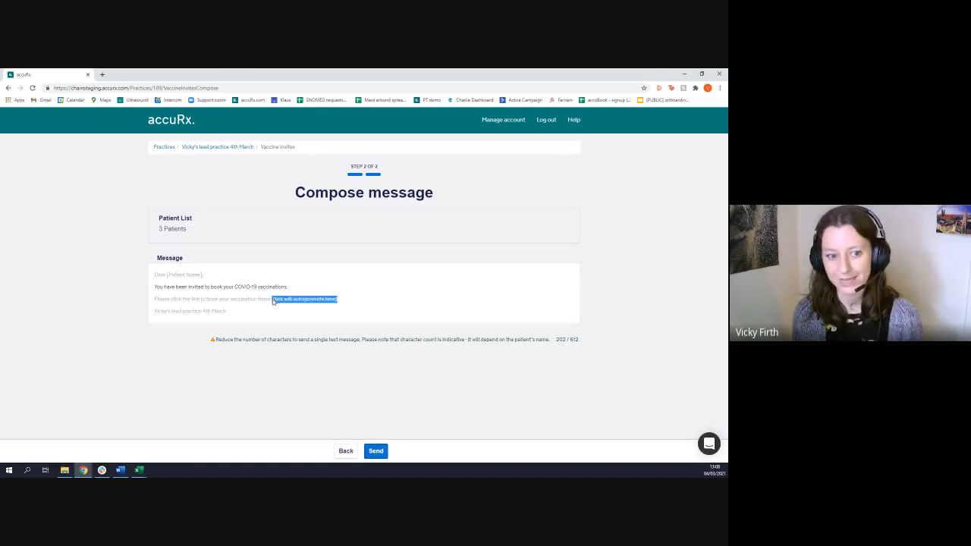
Add "Car park is round the back of the station." to the end of the invitation's editable sentence and send the invites
{"action": "left_click", "coordinate": [302, 289]}
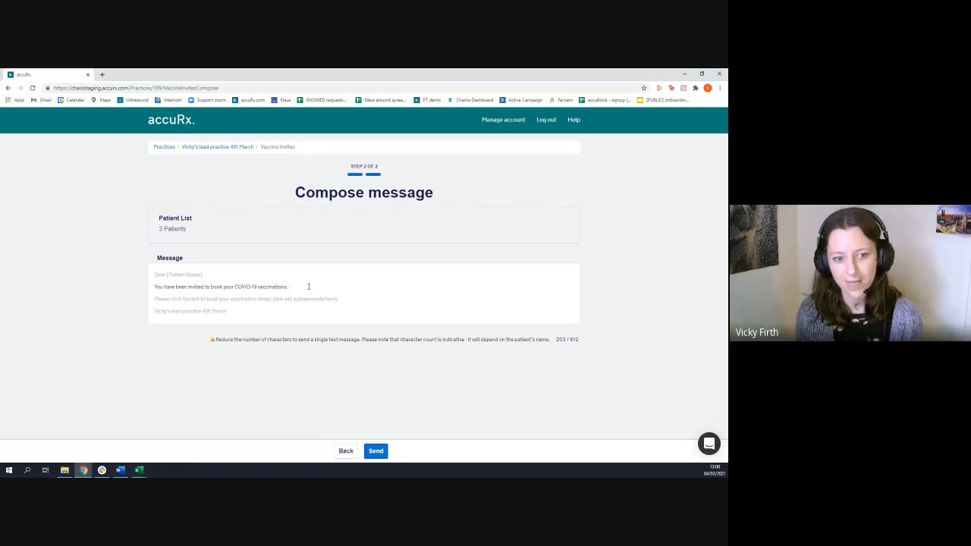
{"action": "type", "text": "Car"}
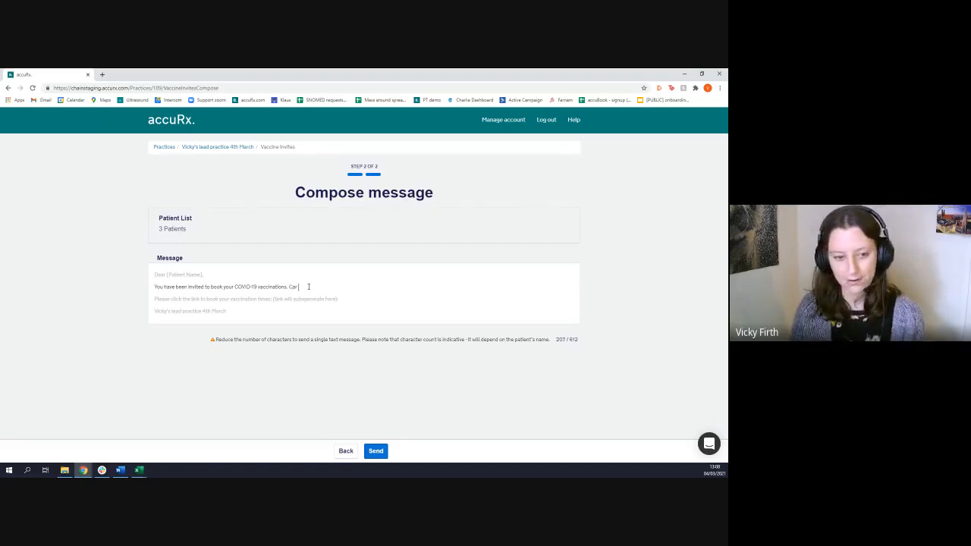
{"action": "type", "text": " parking round the bac"}
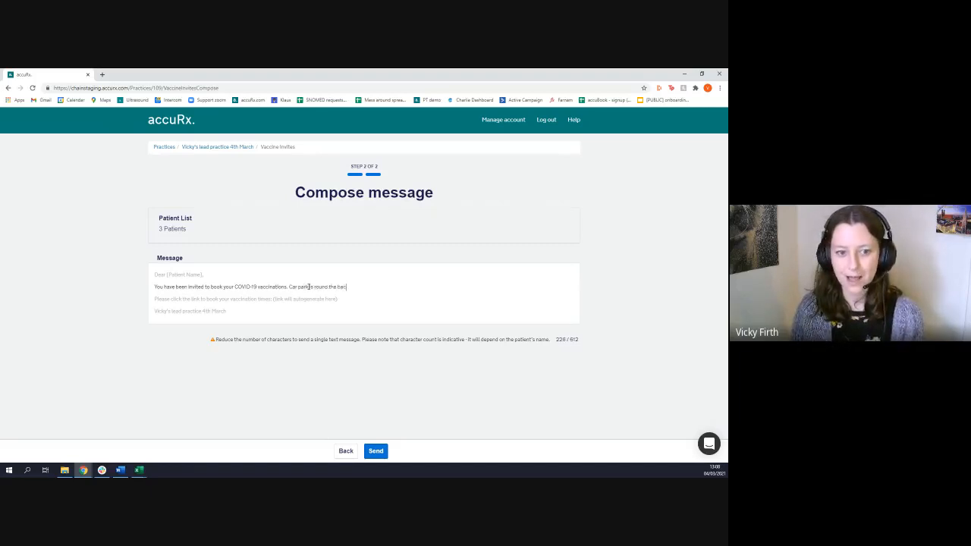
{"action": "type", "text": "k of the station."}
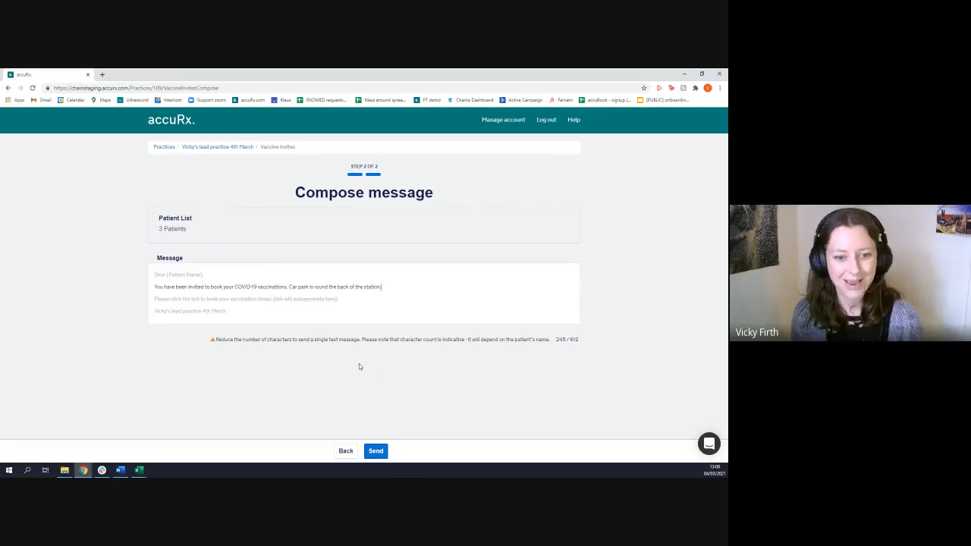
{"action": "left_click", "coordinate": [377, 452]}
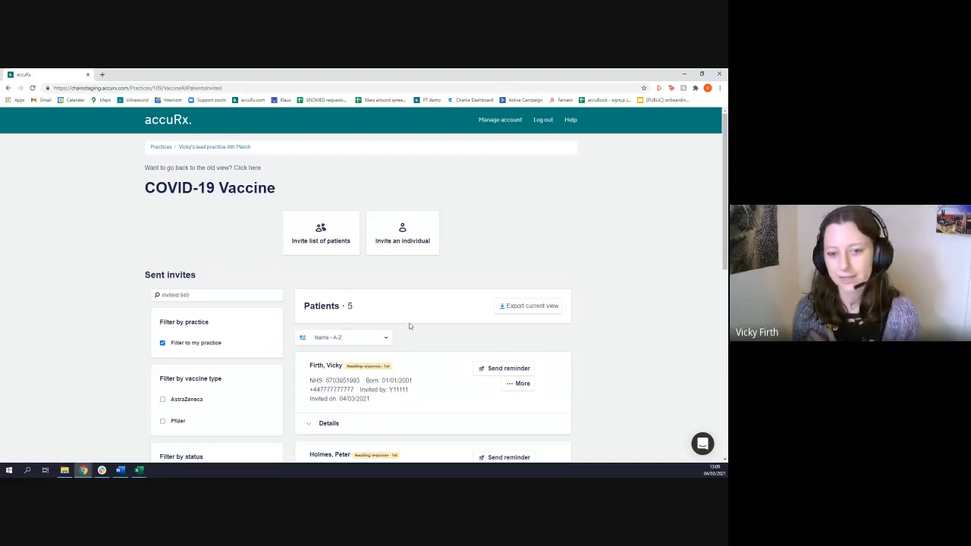
Look over the newly sent invites and clear the invite ID from the patient search
{"action": "scroll", "coordinate": [377, 377], "scroll_direction": "down", "scroll_amount": 3}
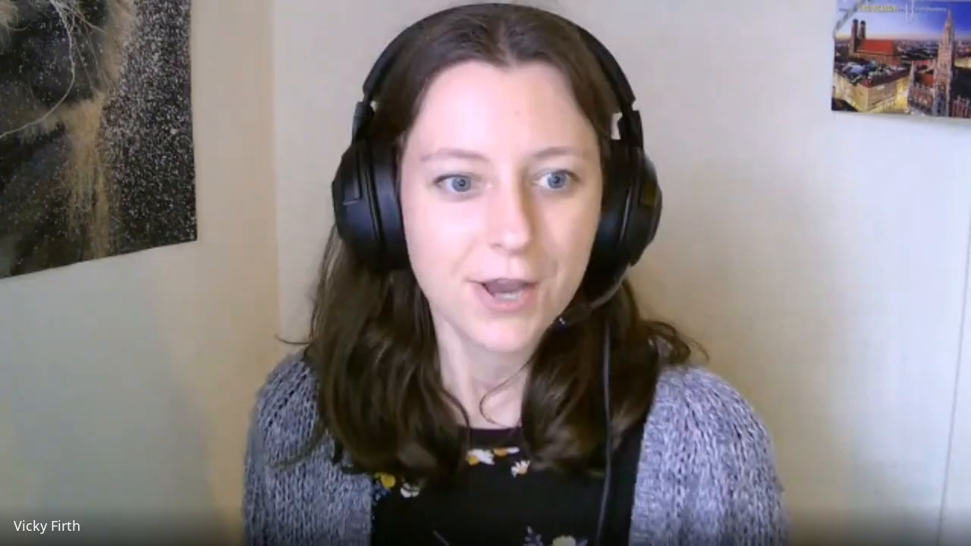
{"action": "scroll", "coordinate": [430, 393], "scroll_direction": "up", "scroll_amount": 2}
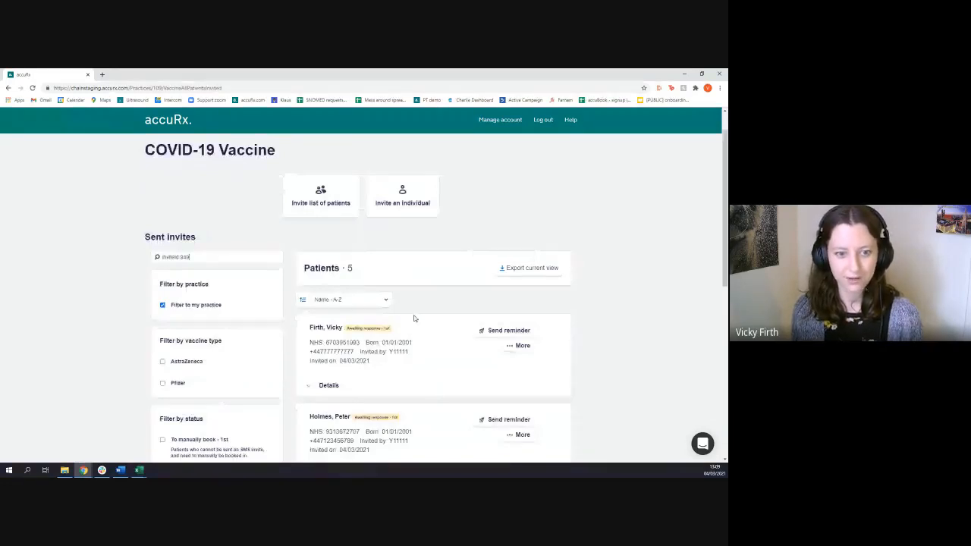
{"action": "scroll", "coordinate": [414, 318], "scroll_direction": "down", "scroll_amount": 3}
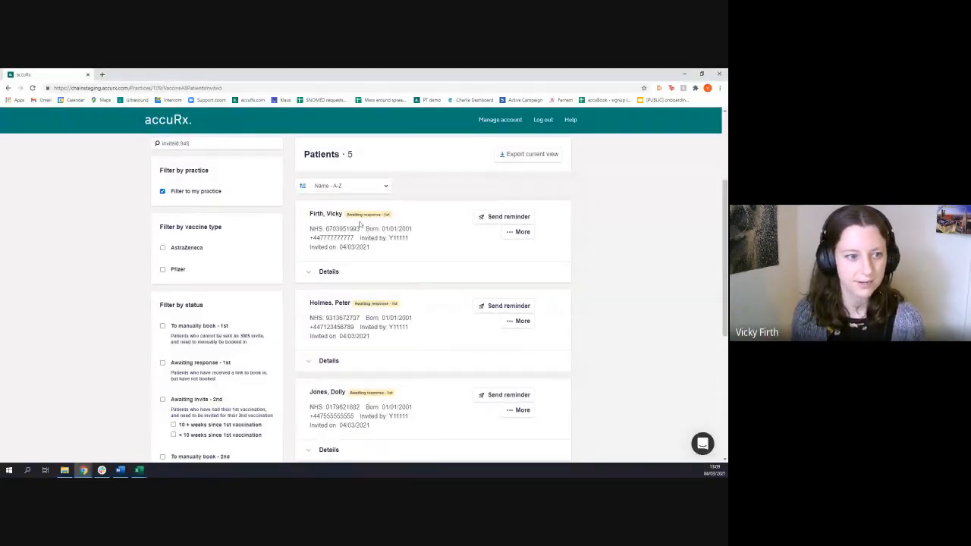
{"action": "left_click", "coordinate": [193, 143]}
{"action": "key", "text": "ctrl+a"}
{"action": "key", "text": "BackSpace"}
Filter the sent invites by "Awaiting response - 1st", check the listed patients, and remove the filter
{"action": "scroll", "coordinate": [165, 361], "scroll_direction": "down", "scroll_amount": 1}
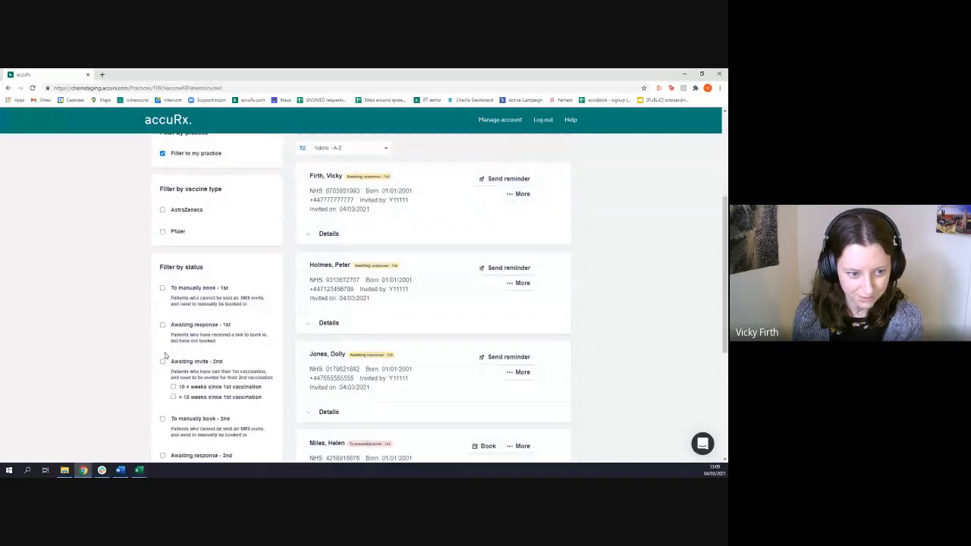
{"action": "scroll", "coordinate": [164, 355], "scroll_direction": "up", "scroll_amount": 1}
{"action": "left_click", "coordinate": [211, 369]}
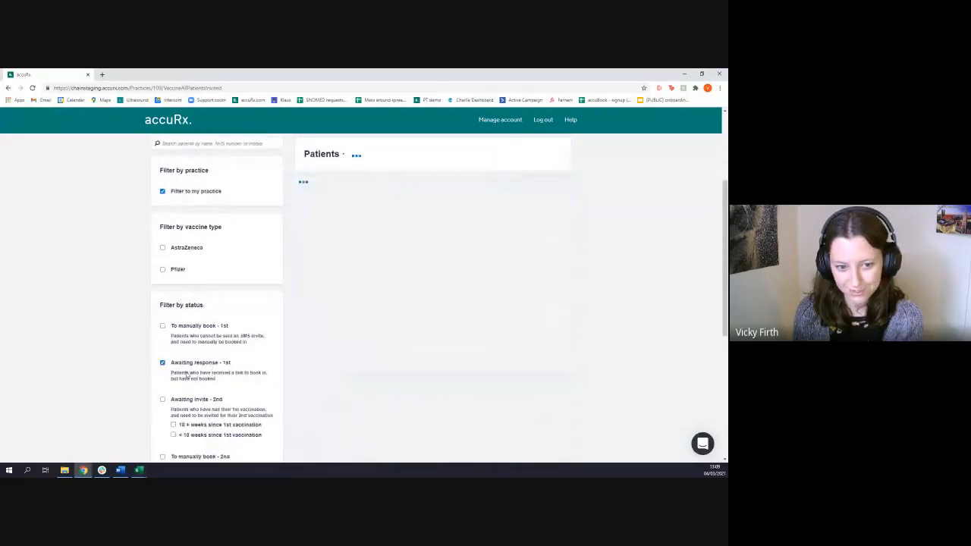
{"action": "scroll", "coordinate": [374, 366], "scroll_direction": "down", "scroll_amount": 1}
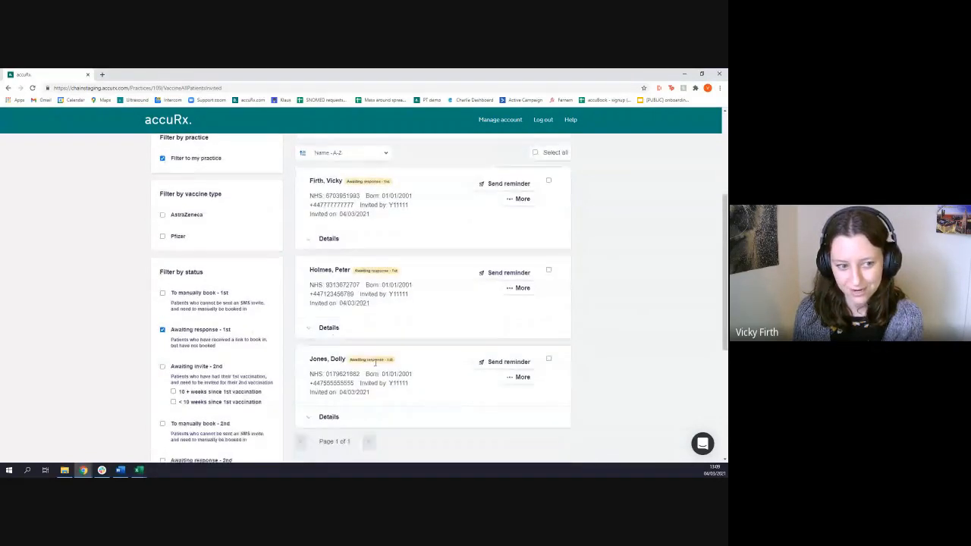
{"action": "left_click", "coordinate": [216, 335]}
{"action": "scroll", "coordinate": [389, 351], "scroll_direction": "up", "scroll_amount": 2}
{"action": "scroll", "coordinate": [414, 361], "scroll_direction": "down", "scroll_amount": 5}
{"action": "scroll", "coordinate": [416, 342], "scroll_direction": "up", "scroll_amount": 4}
{"action": "scroll", "coordinate": [450, 324], "scroll_direction": "up", "scroll_amount": 1}
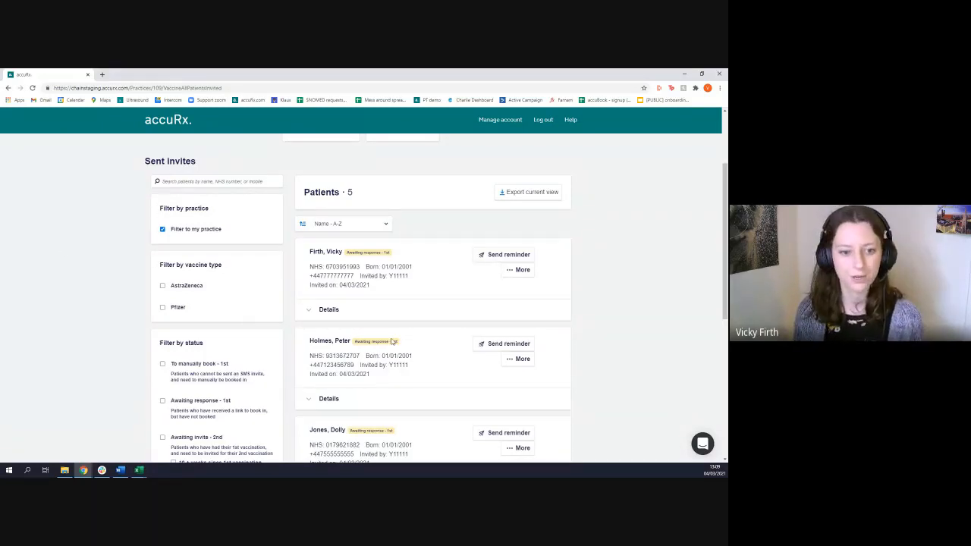
Look through all the sent invites and filter them by the status "To manually book - 1st"
{"action": "scroll", "coordinate": [395, 340], "scroll_direction": "down", "scroll_amount": 2}
{"action": "scroll", "coordinate": [416, 326], "scroll_direction": "down", "scroll_amount": 4}
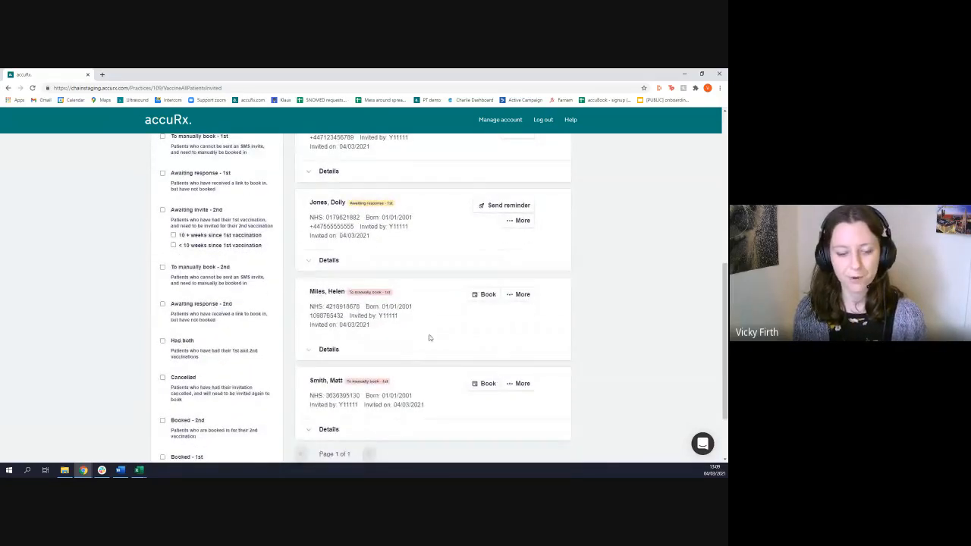
{"action": "scroll", "coordinate": [428, 334], "scroll_direction": "down", "scroll_amount": 1}
{"action": "scroll", "coordinate": [406, 357], "scroll_direction": "up", "scroll_amount": 2}
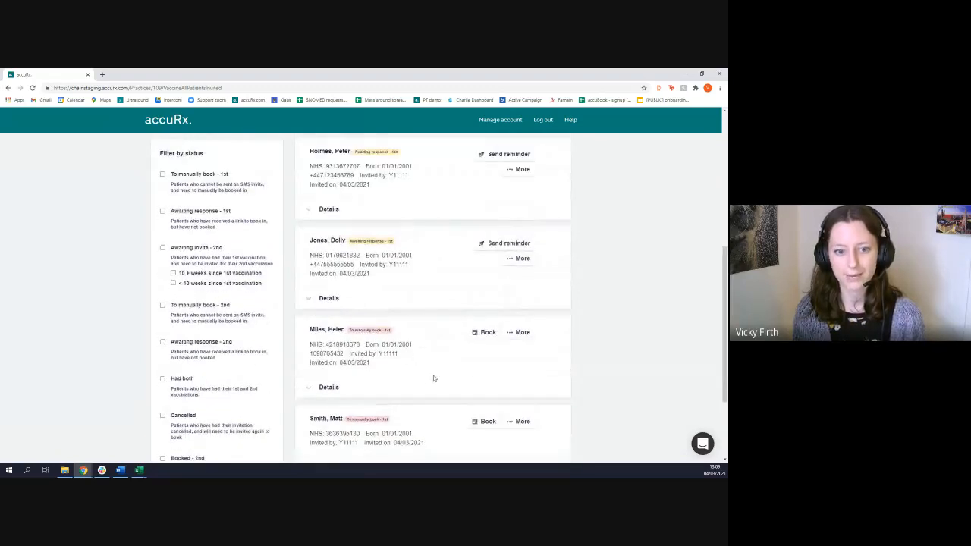
{"action": "left_click", "coordinate": [162, 174]}
{"action": "scroll", "coordinate": [416, 347], "scroll_direction": "up", "scroll_amount": 2}
{"action": "scroll", "coordinate": [416, 347], "scroll_direction": "up", "scroll_amount": 2}
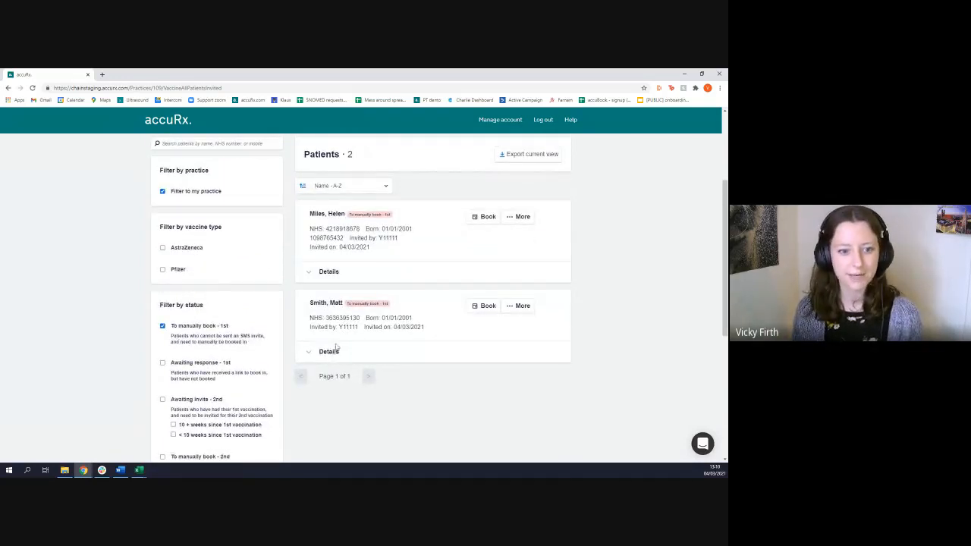
{"action": "scroll", "coordinate": [425, 339], "scroll_direction": "up", "scroll_amount": 2}
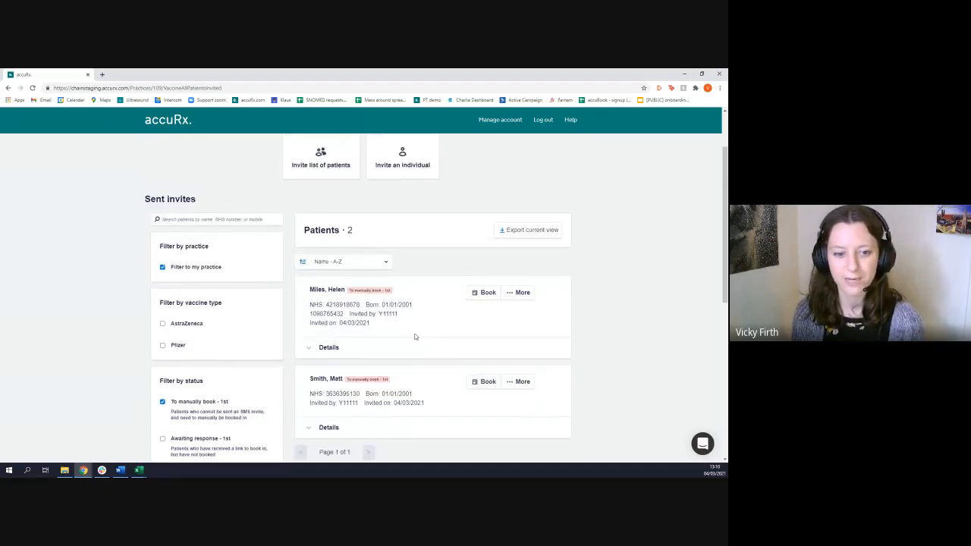
Start a manual booking for the first listed patient and continue past the vaccination location to the first vaccination slots
{"action": "left_click", "coordinate": [484, 292]}
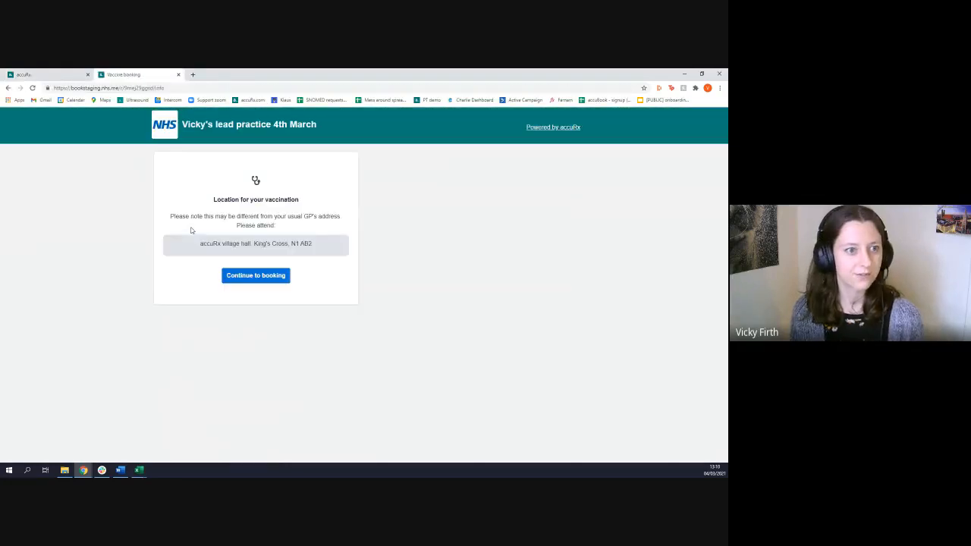
{"action": "left_click", "coordinate": [66, 73]}
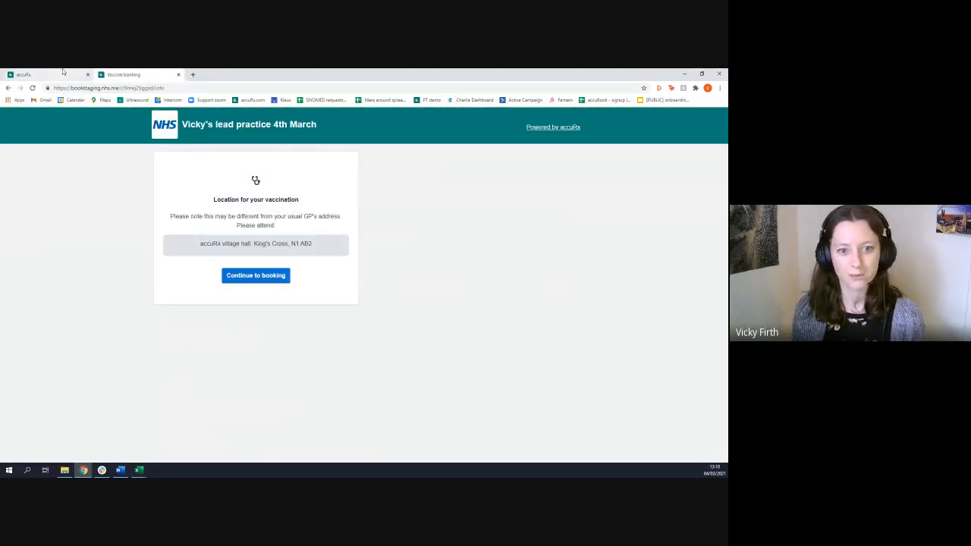
{"action": "left_click", "coordinate": [135, 74]}
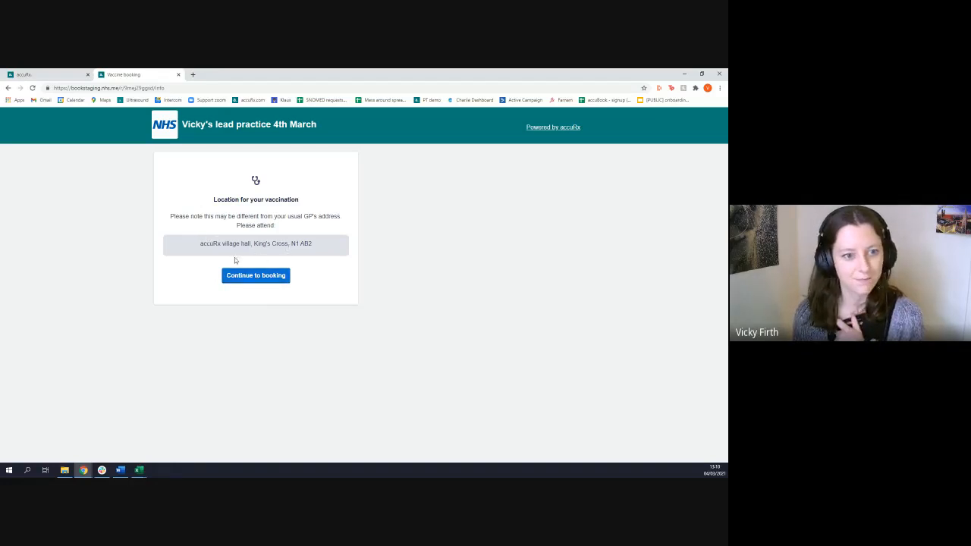
{"action": "left_click", "coordinate": [279, 278]}
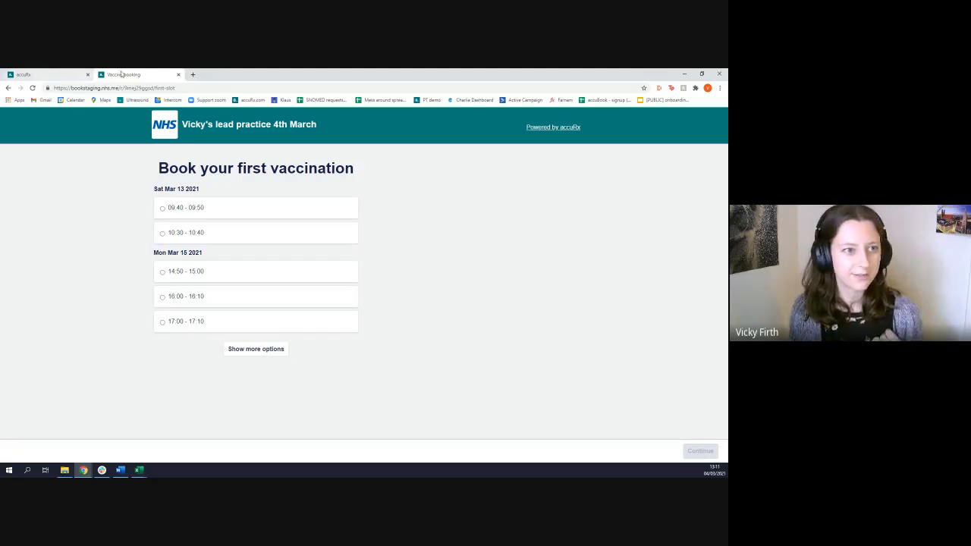
Return from the booking page to the sent invites and open the invited practice from the practices list
{"action": "left_click", "coordinate": [49, 74]}
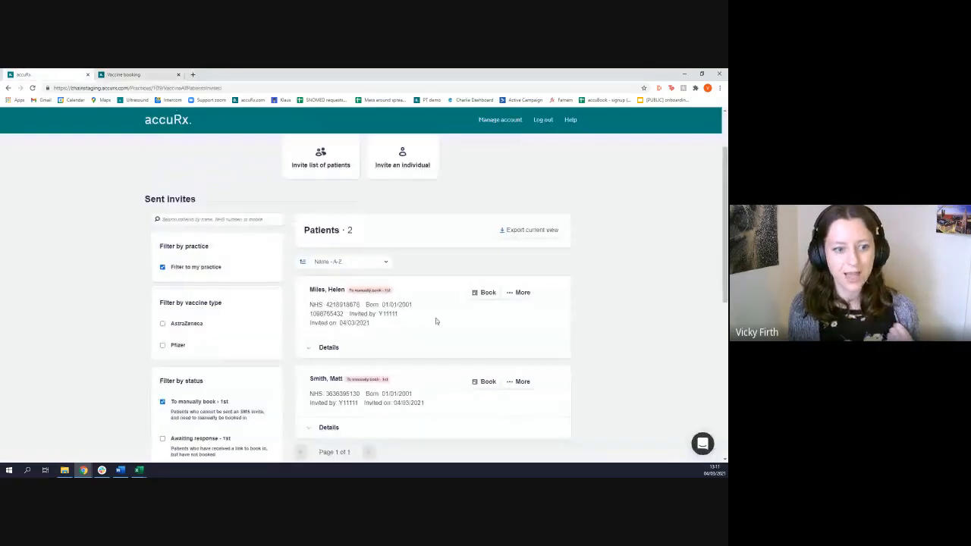
{"action": "scroll", "coordinate": [436, 318], "scroll_direction": "up", "scroll_amount": 2}
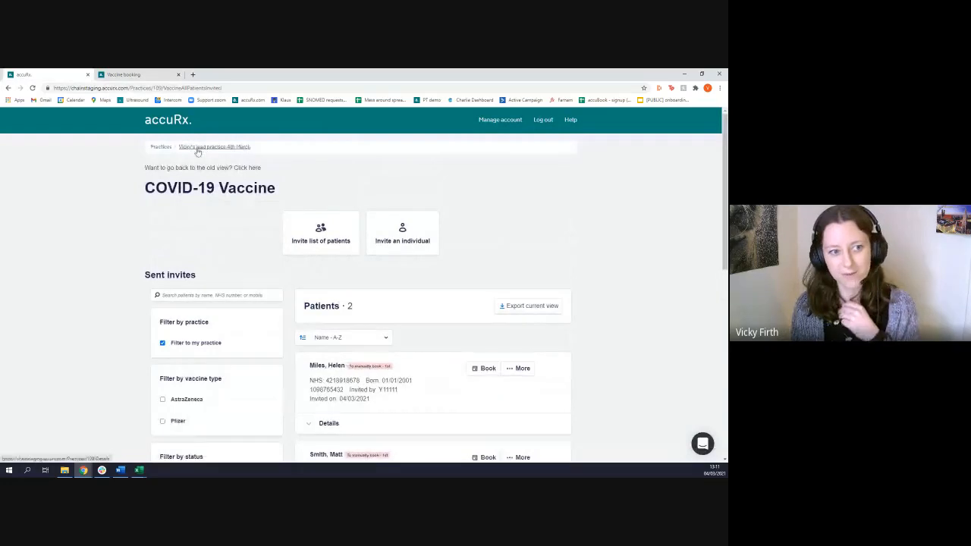
{"action": "scroll", "coordinate": [421, 360], "scroll_direction": "down", "scroll_amount": 2}
{"action": "scroll", "coordinate": [415, 380], "scroll_direction": "up", "scroll_amount": 2}
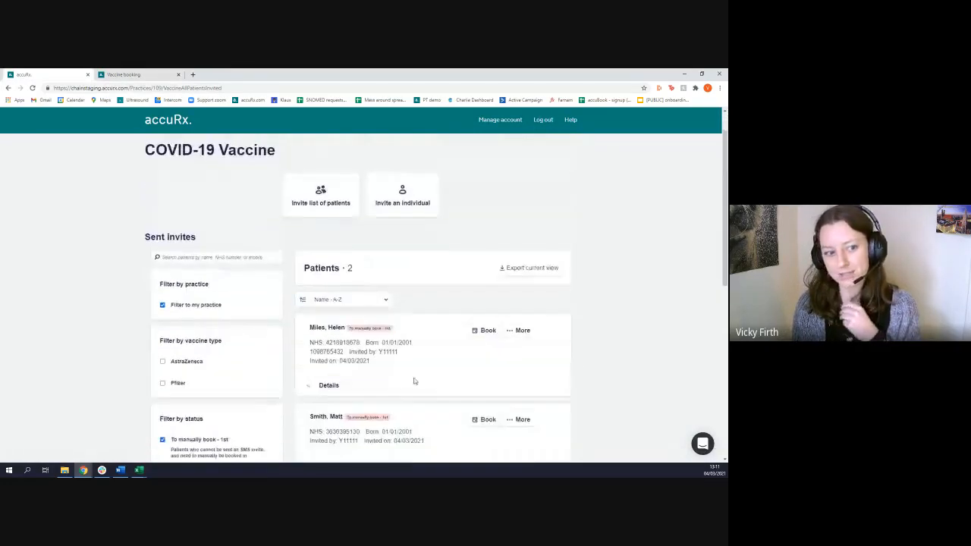
{"action": "left_click", "coordinate": [163, 146]}
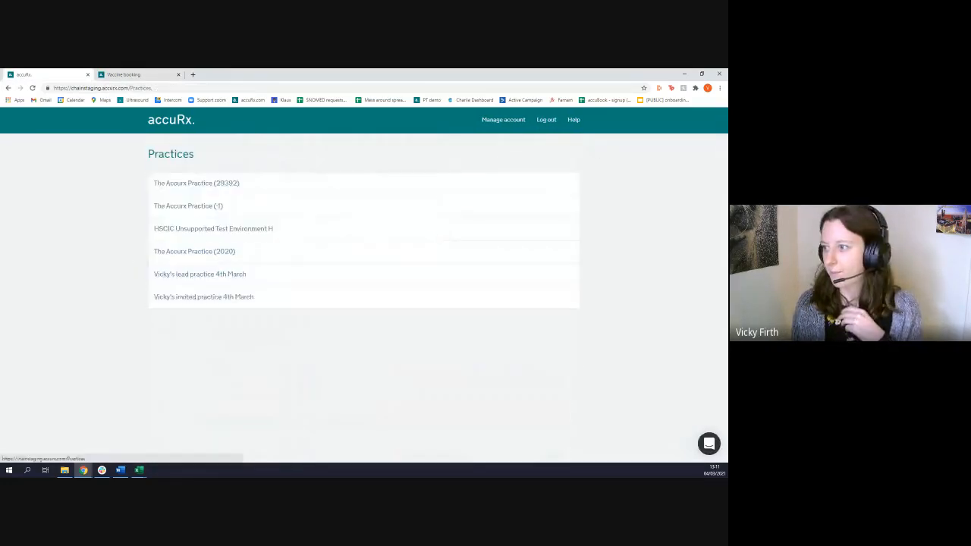
{"action": "left_click", "coordinate": [225, 299]}
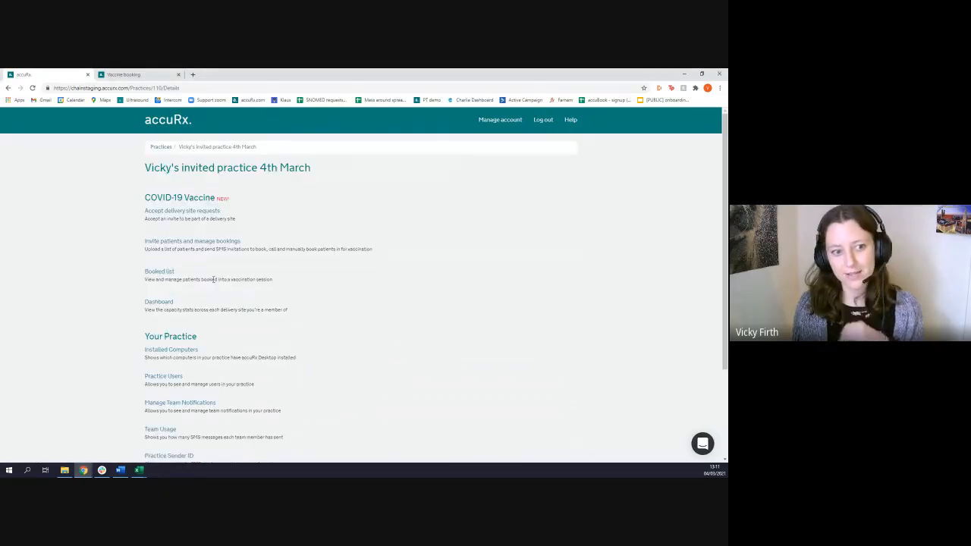
Open the invited practice's sent invites and compare the list with the "Filter to my practice" filter off and on
{"action": "left_click", "coordinate": [199, 243]}
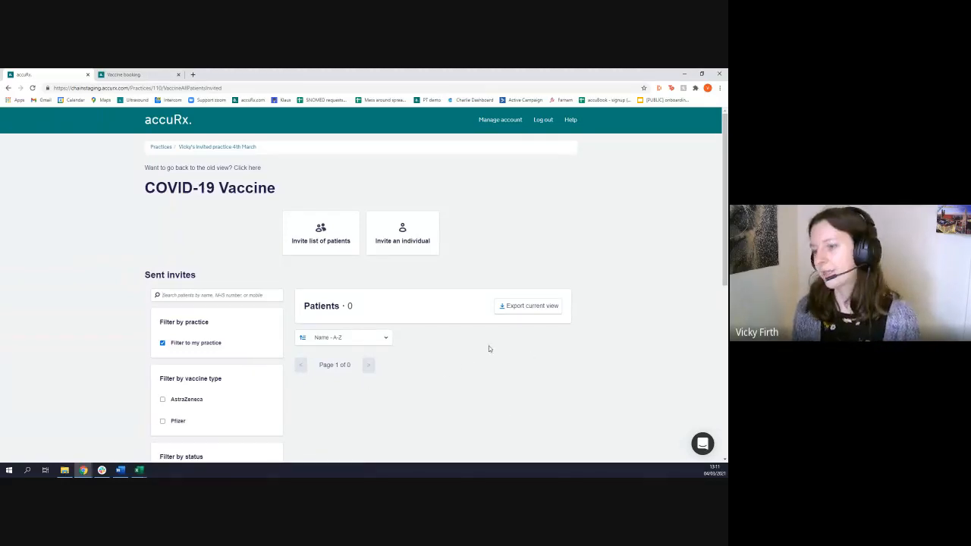
{"action": "scroll", "coordinate": [473, 346], "scroll_direction": "down", "scroll_amount": 1}
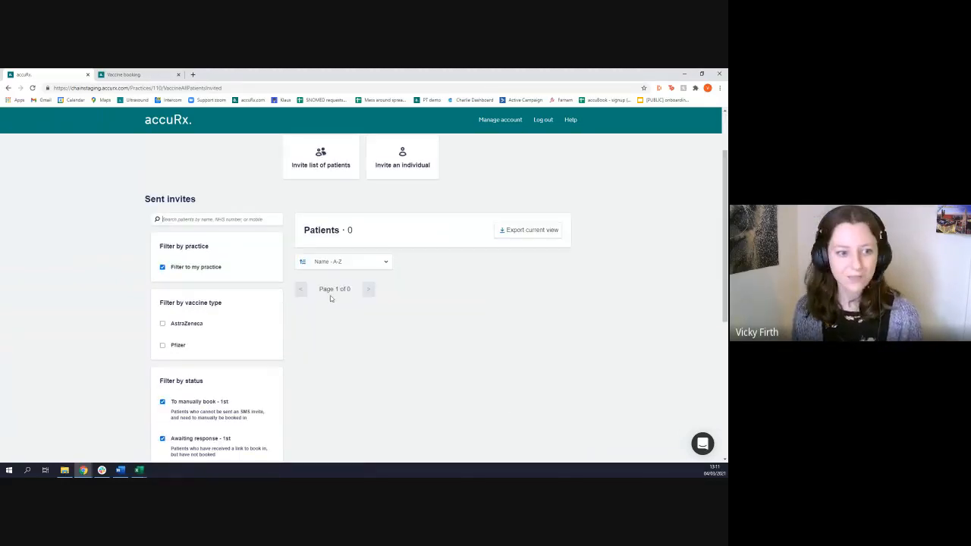
{"action": "left_click", "coordinate": [161, 268]}
{"action": "scroll", "coordinate": [404, 355], "scroll_direction": "down", "scroll_amount": 1}
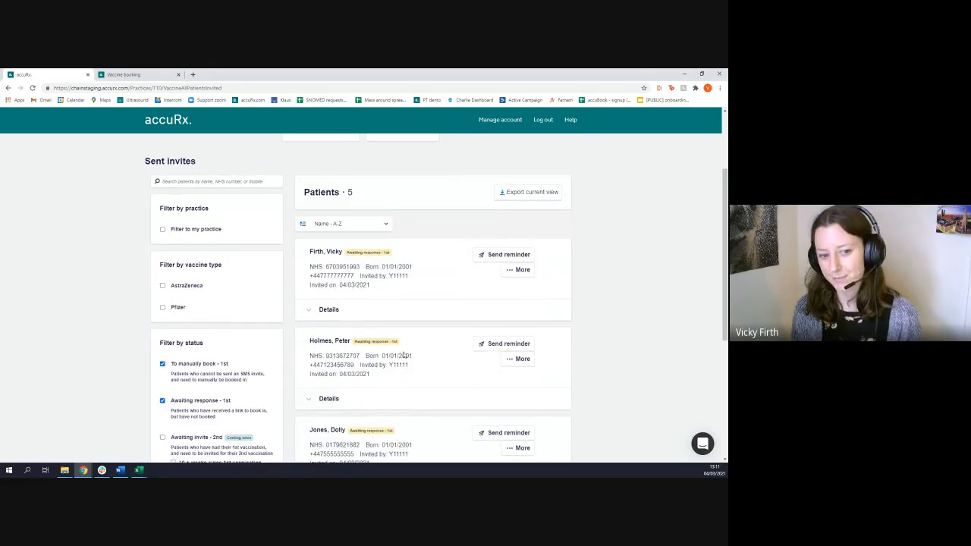
{"action": "left_click", "coordinate": [164, 230]}
{"action": "scroll", "coordinate": [423, 323], "scroll_direction": "up", "scroll_amount": 1}
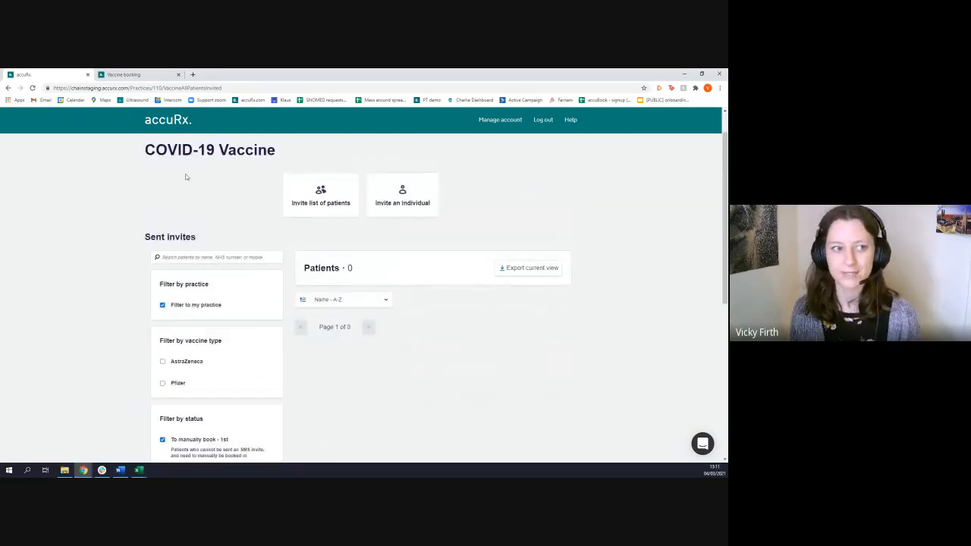
{"action": "scroll", "coordinate": [190, 216], "scroll_direction": "up", "scroll_amount": 1}
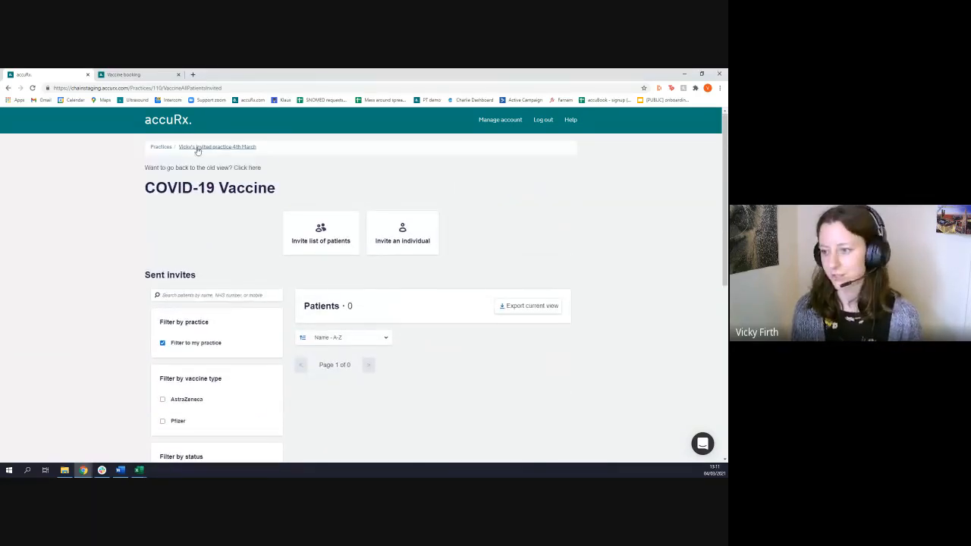
Switch to the lead practice 4th March and look through its invited patients and bookings
{"action": "left_click", "coordinate": [167, 149]}
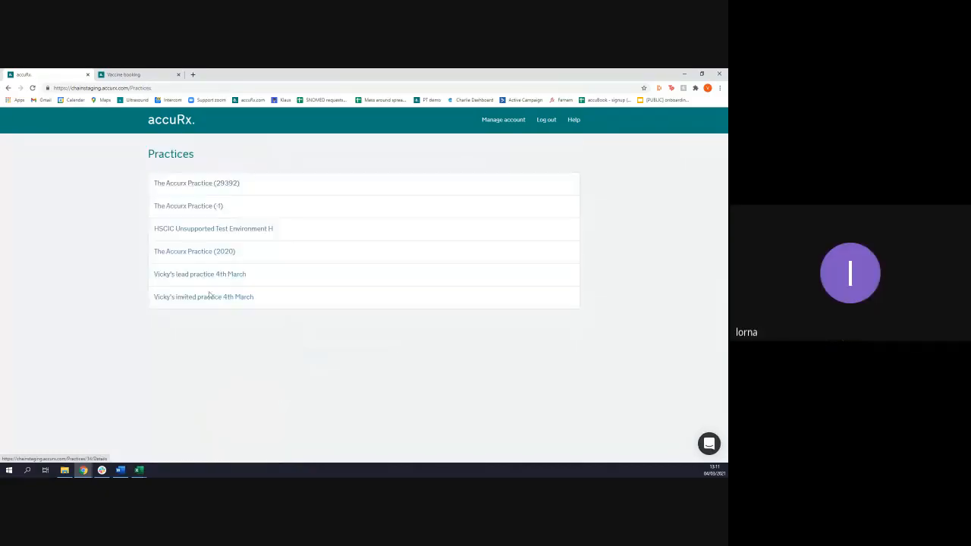
{"action": "left_click", "coordinate": [190, 277]}
{"action": "left_click", "coordinate": [186, 272]}
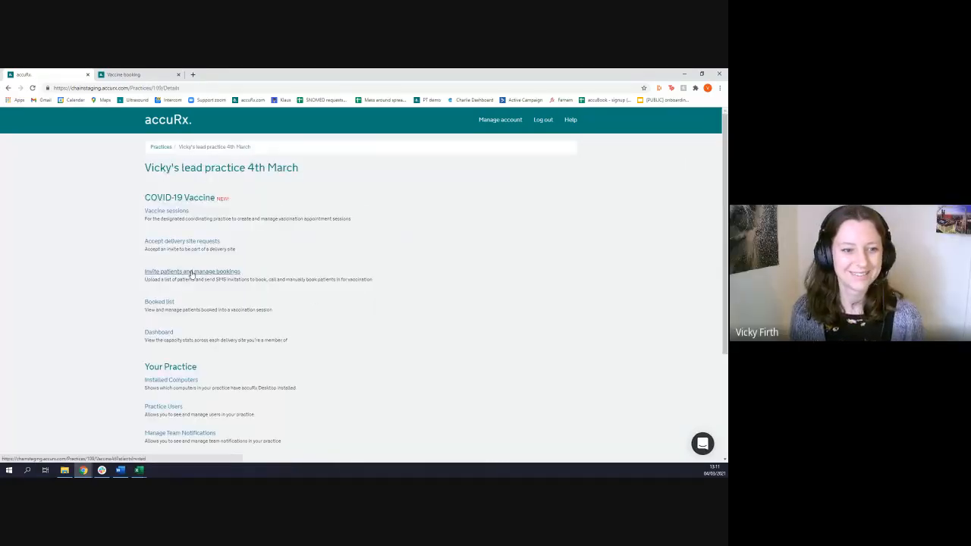
{"action": "scroll", "coordinate": [461, 390], "scroll_direction": "down", "scroll_amount": 4}
{"action": "scroll", "coordinate": [460, 390], "scroll_direction": "down", "scroll_amount": 3}
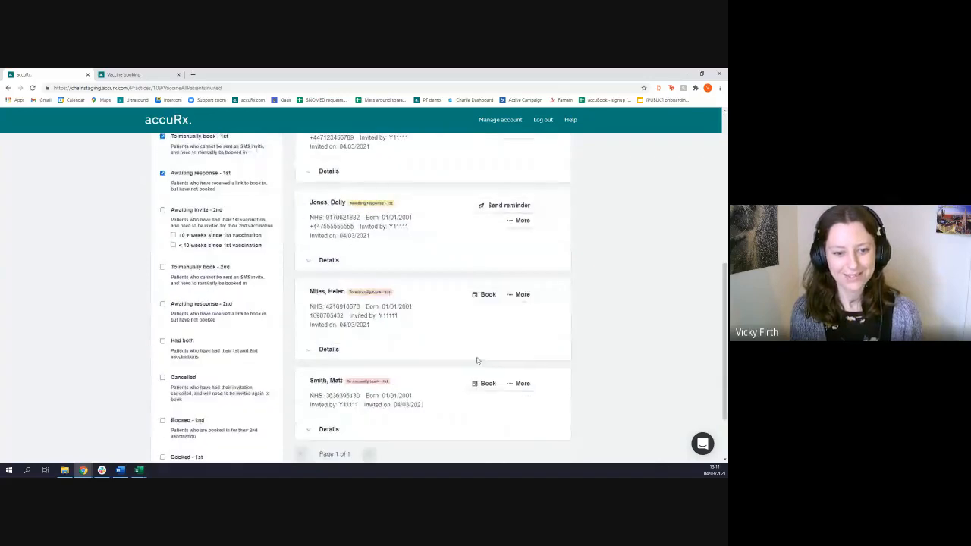
Show more first vaccination slots in the open patient booking, choose Mon Mar 15 2021, 15:10 - 15:20, and confirm the booking
{"action": "key", "text": "ctrl+Tab"}
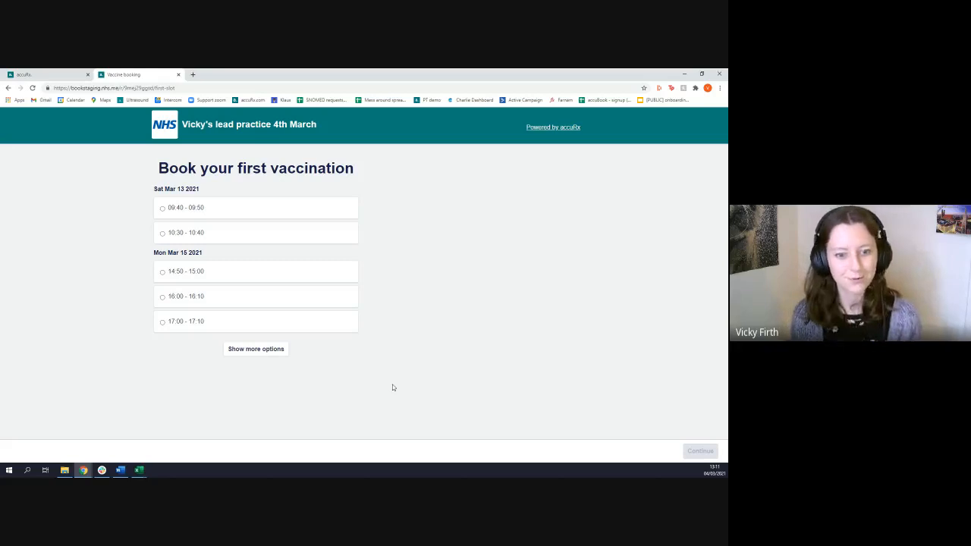
{"action": "left_click", "coordinate": [257, 349]}
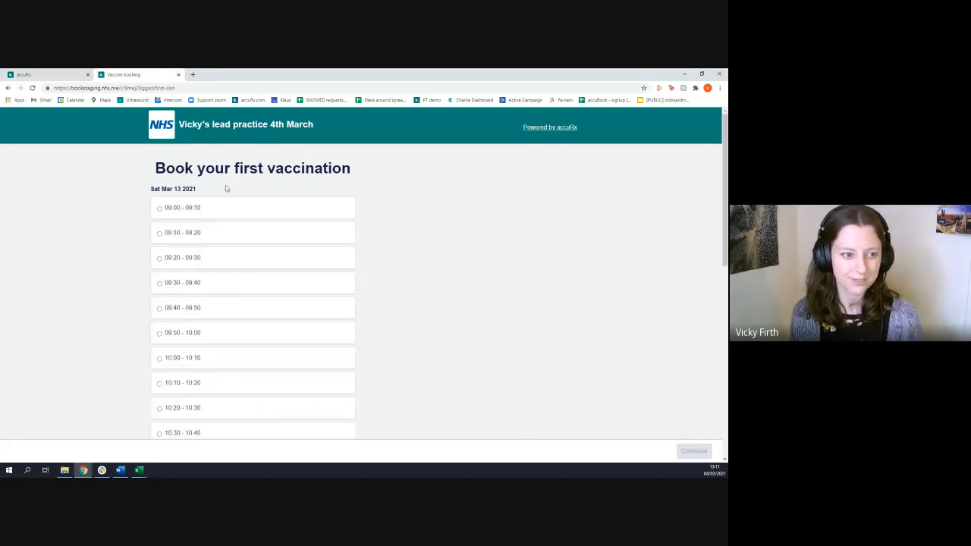
{"action": "scroll", "coordinate": [219, 239], "scroll_direction": "down", "scroll_amount": 3}
{"action": "scroll", "coordinate": [228, 304], "scroll_direction": "down", "scroll_amount": 3}
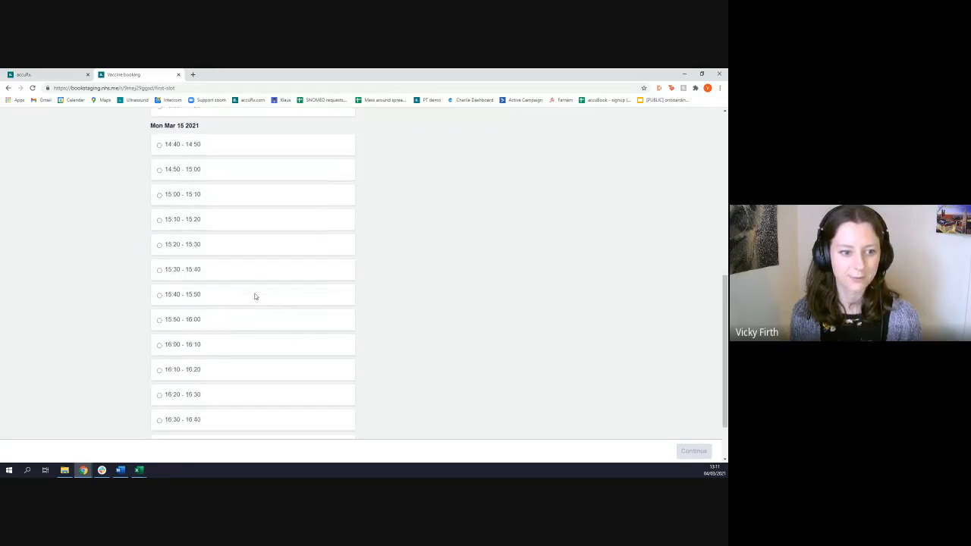
{"action": "scroll", "coordinate": [327, 338], "scroll_direction": "up", "scroll_amount": 2}
{"action": "left_click", "coordinate": [227, 306]}
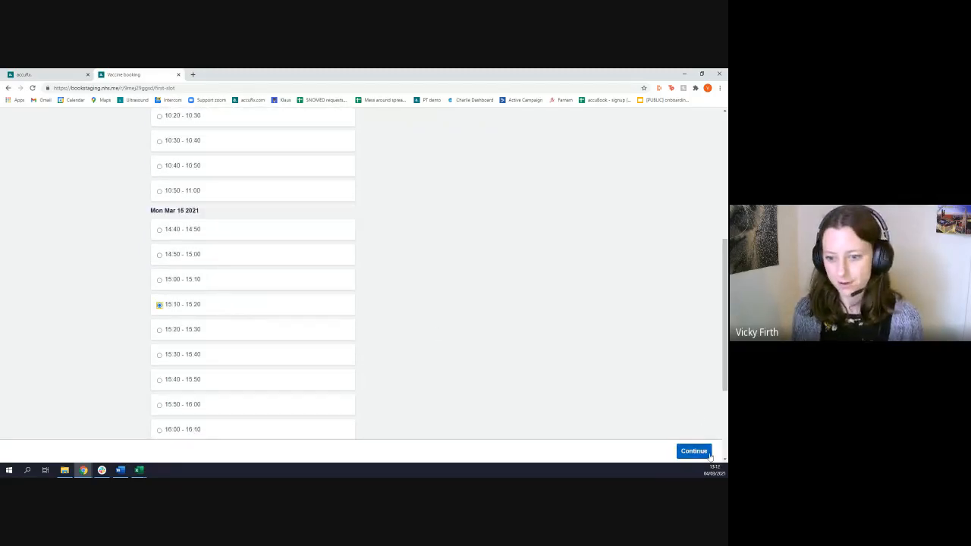
{"action": "left_click", "coordinate": [694, 451]}
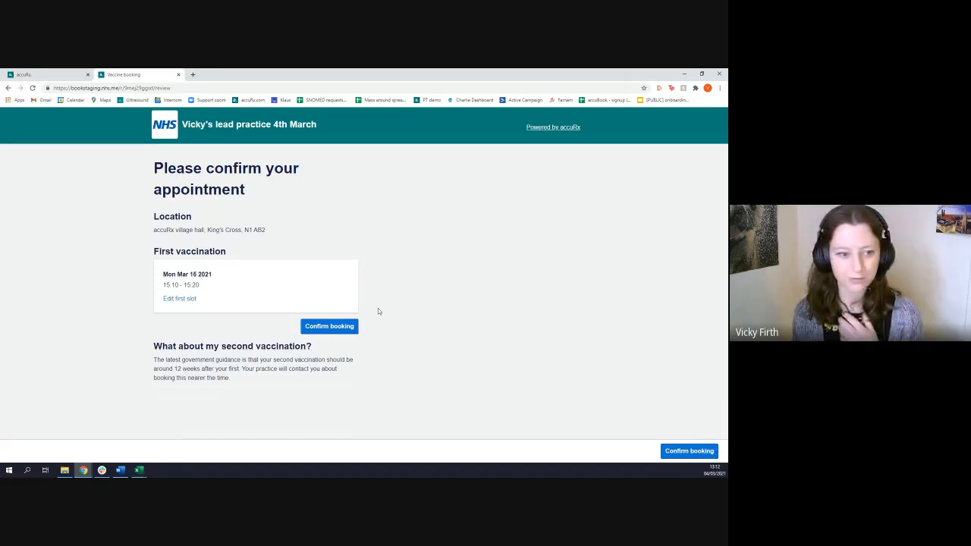
{"action": "left_click", "coordinate": [329, 327]}
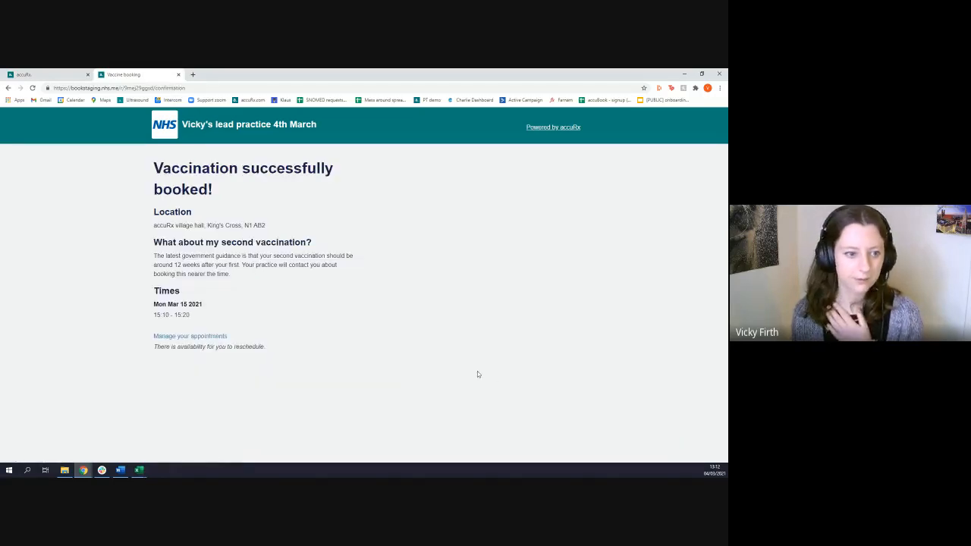
View the cancel and rebook options for the booked appointment, return to the confirmation, and close the booking page
{"action": "left_click", "coordinate": [208, 338]}
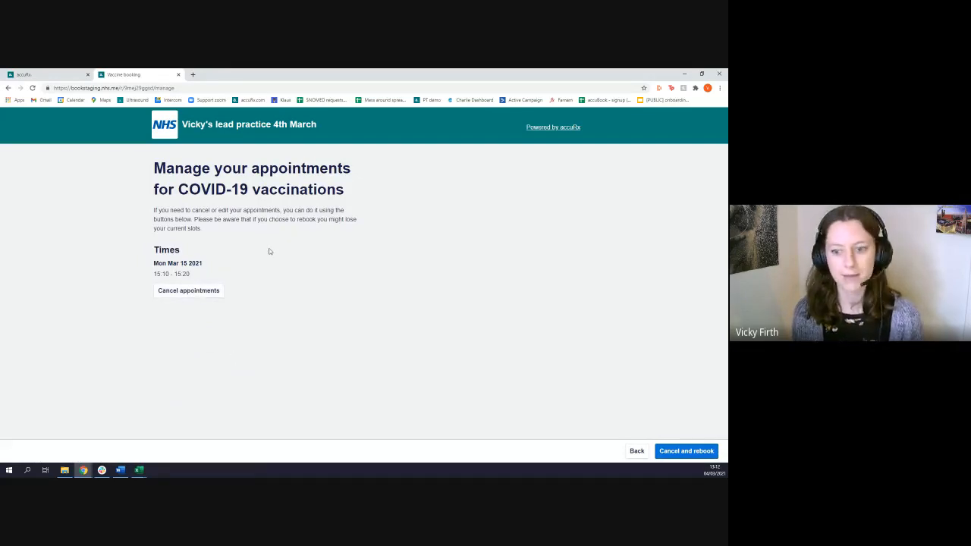
{"action": "left_click", "coordinate": [636, 450]}
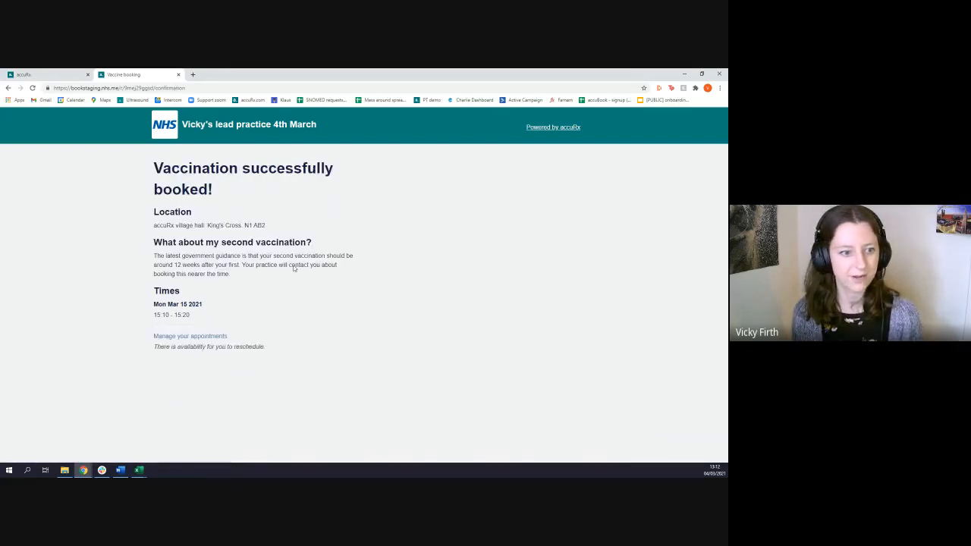
{"action": "left_click", "coordinate": [178, 75]}
Reload the lead practice's sent invites and look through the updated patient list
{"action": "left_click", "coordinate": [32, 88]}
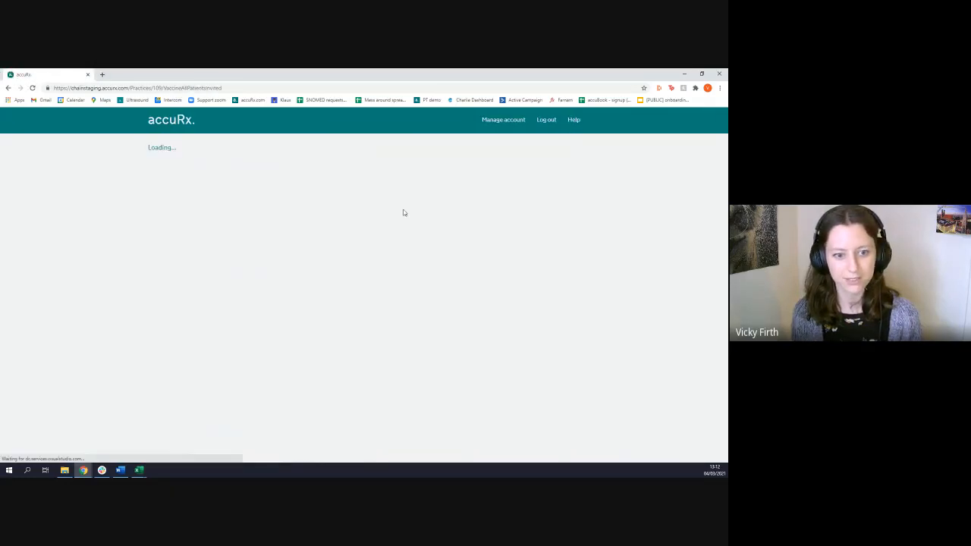
{"action": "scroll", "coordinate": [384, 288], "scroll_direction": "down", "scroll_amount": 5}
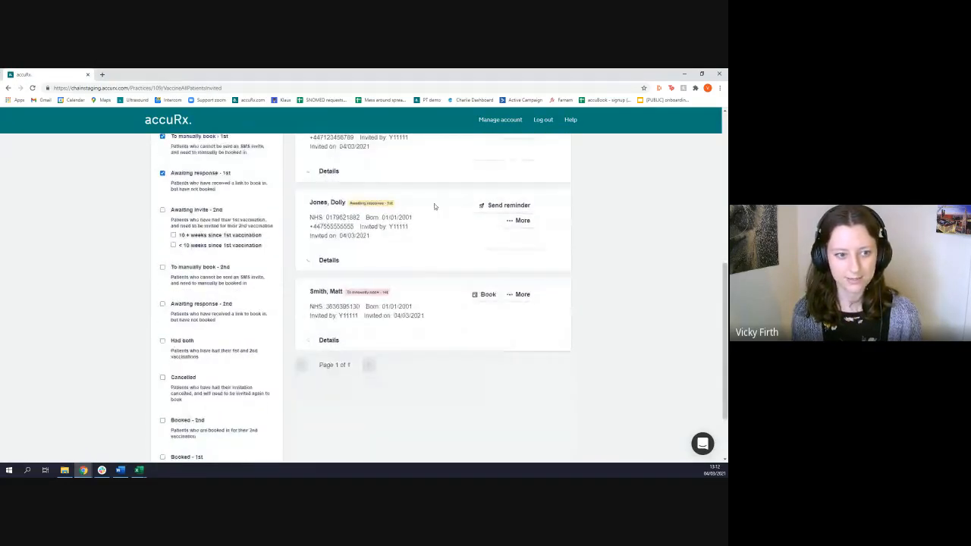
{"action": "scroll", "coordinate": [303, 289], "scroll_direction": "up", "scroll_amount": 2}
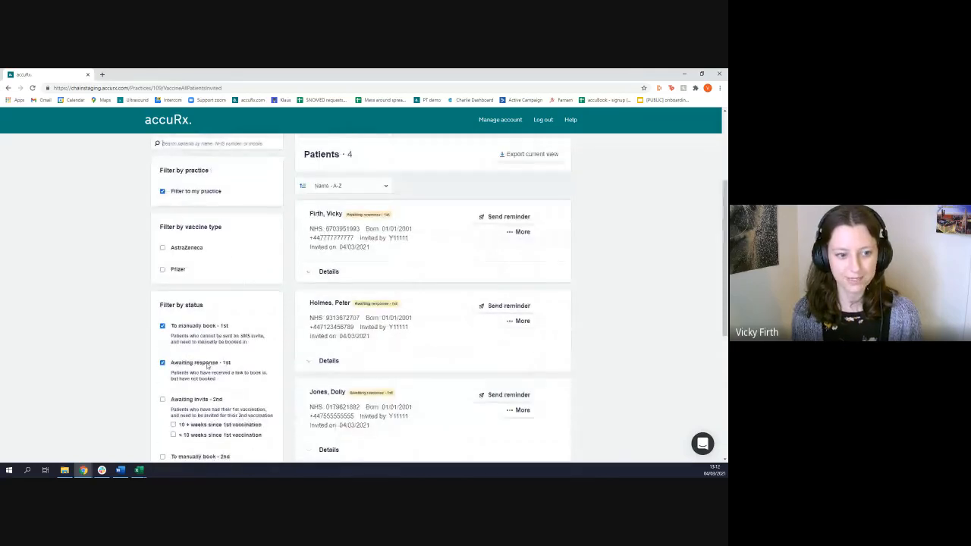
{"action": "scroll", "coordinate": [292, 357], "scroll_direction": "up", "scroll_amount": 1}
Clear the "Awaiting response - 1st" and "To manually book - 1st" filters and filter the sent invites by "Booked - 1st"
{"action": "scroll", "coordinate": [369, 339], "scroll_direction": "down", "scroll_amount": 3}
{"action": "left_click", "coordinate": [162, 286]}
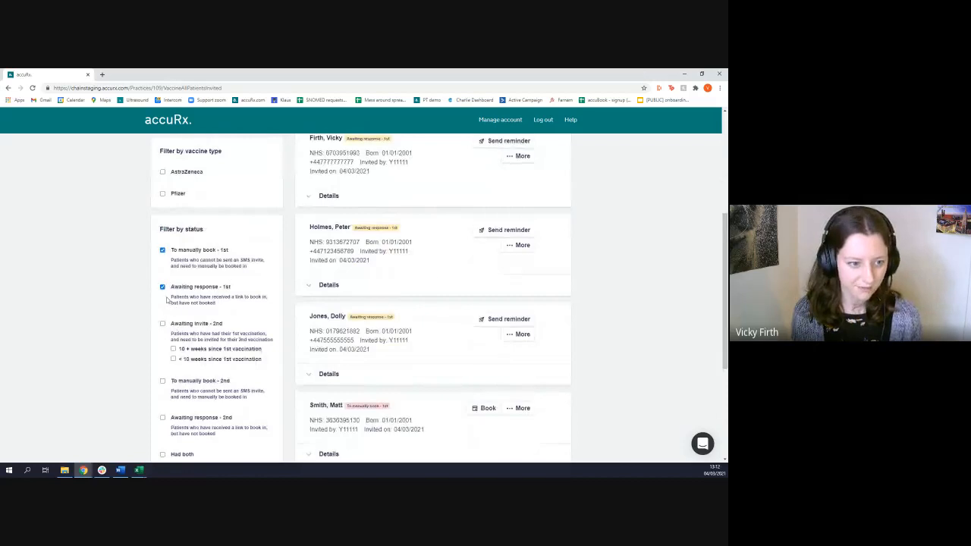
{"action": "left_click", "coordinate": [163, 251]}
{"action": "scroll", "coordinate": [220, 318], "scroll_direction": "down", "scroll_amount": 4}
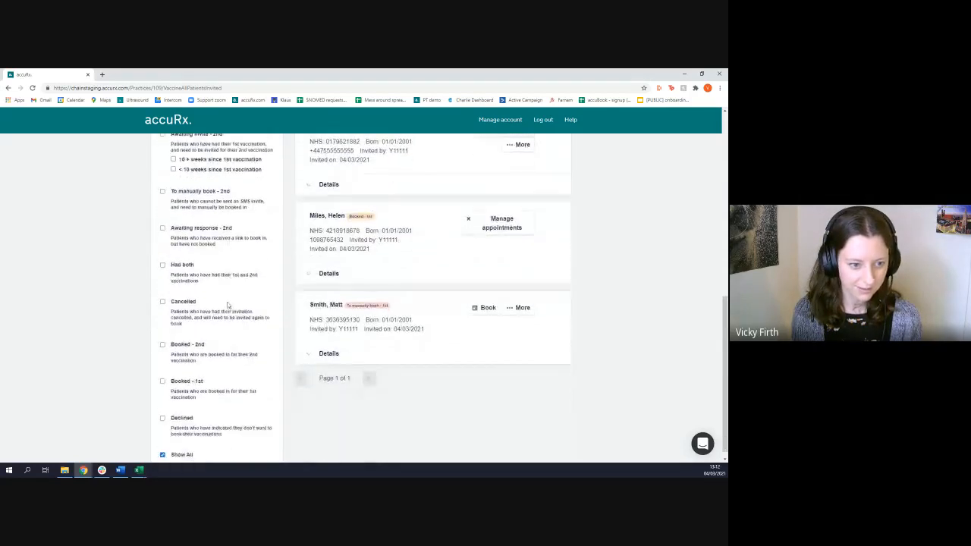
{"action": "left_click", "coordinate": [162, 373]}
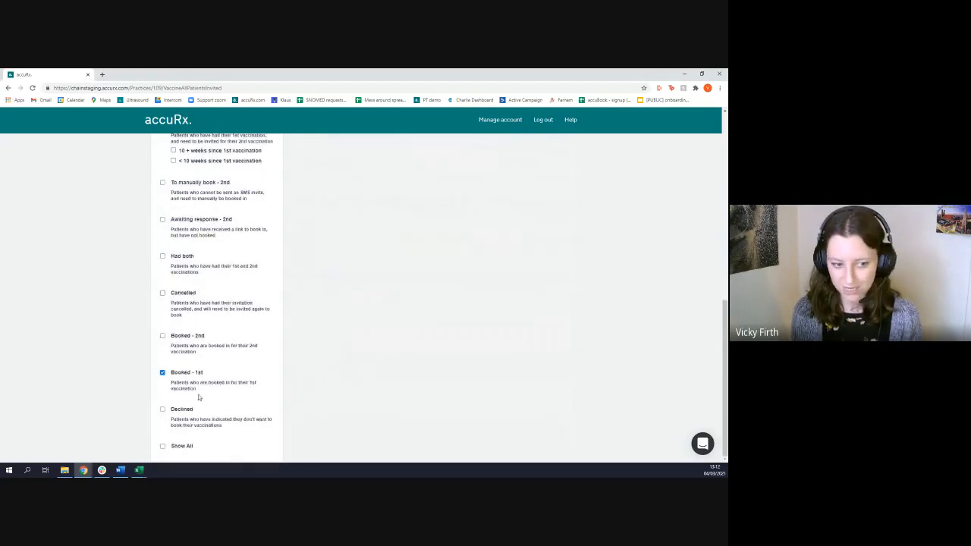
{"action": "scroll", "coordinate": [417, 390], "scroll_direction": "up", "scroll_amount": 10}
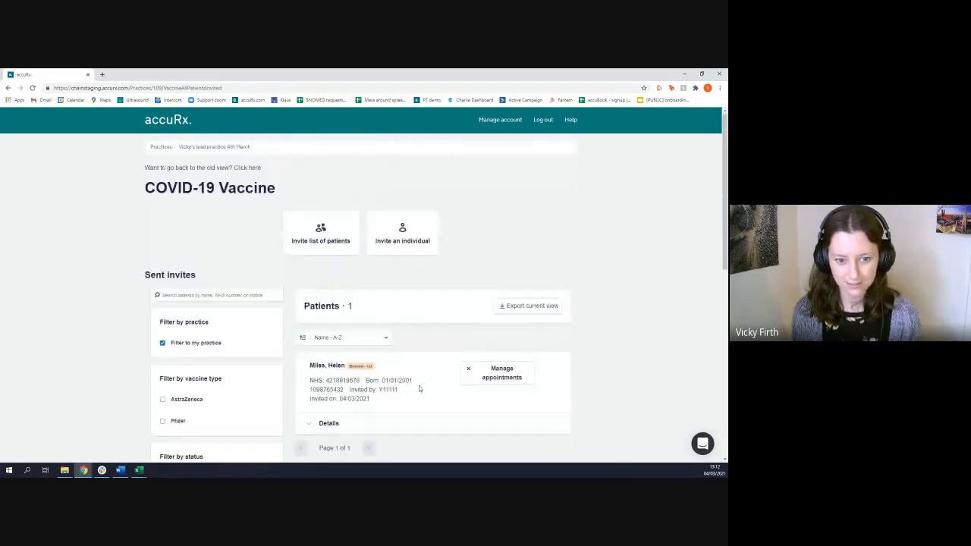
{"action": "scroll", "coordinate": [429, 391], "scroll_direction": "down", "scroll_amount": 1}
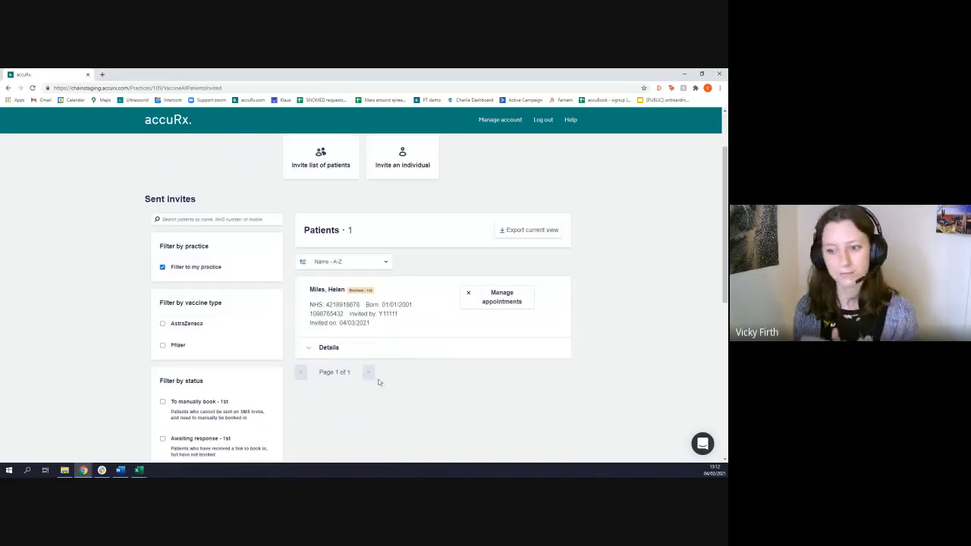
Look through the status filters and examine the description of "Awaiting invite - 2nd"
{"action": "scroll", "coordinate": [229, 374], "scroll_direction": "down", "scroll_amount": 10}
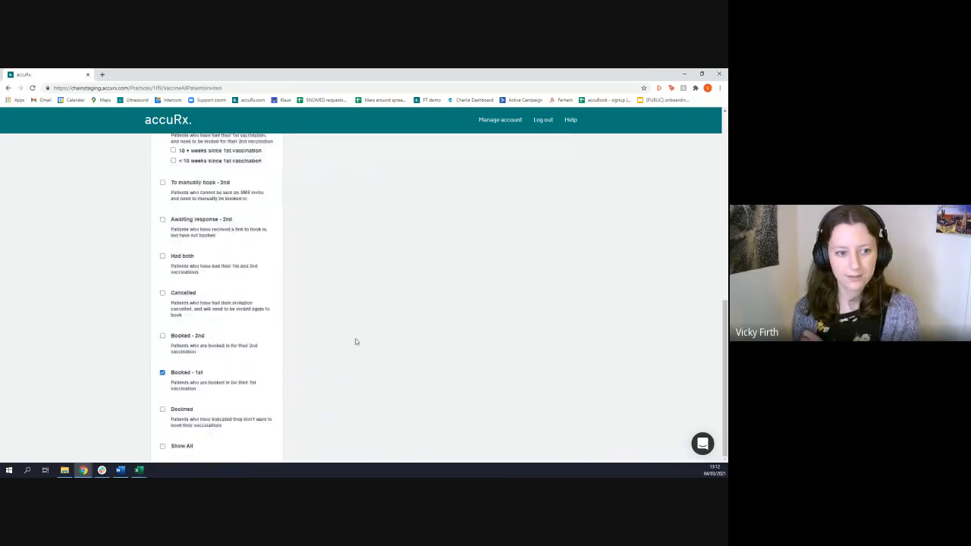
{"action": "scroll", "coordinate": [214, 413], "scroll_direction": "up", "scroll_amount": 1}
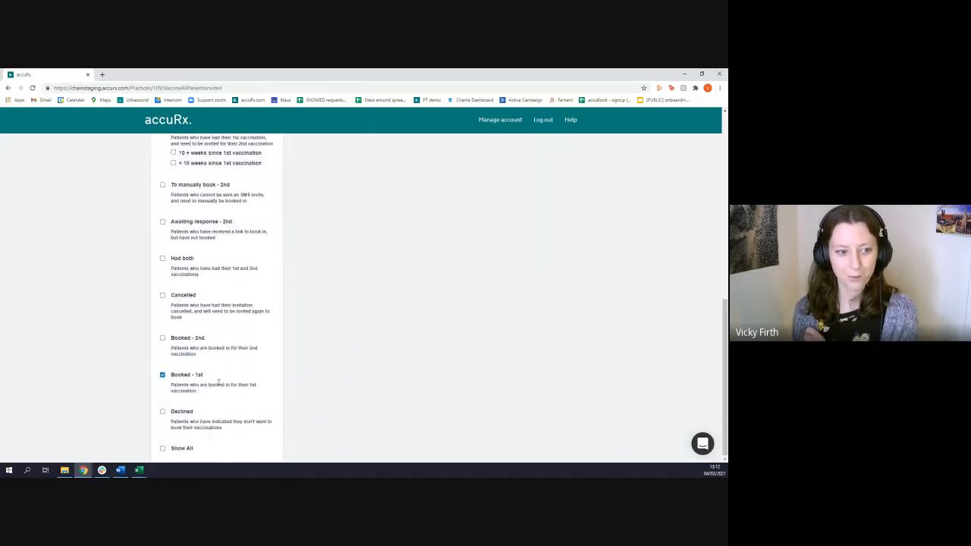
{"action": "scroll", "coordinate": [214, 413], "scroll_direction": "up", "scroll_amount": 3}
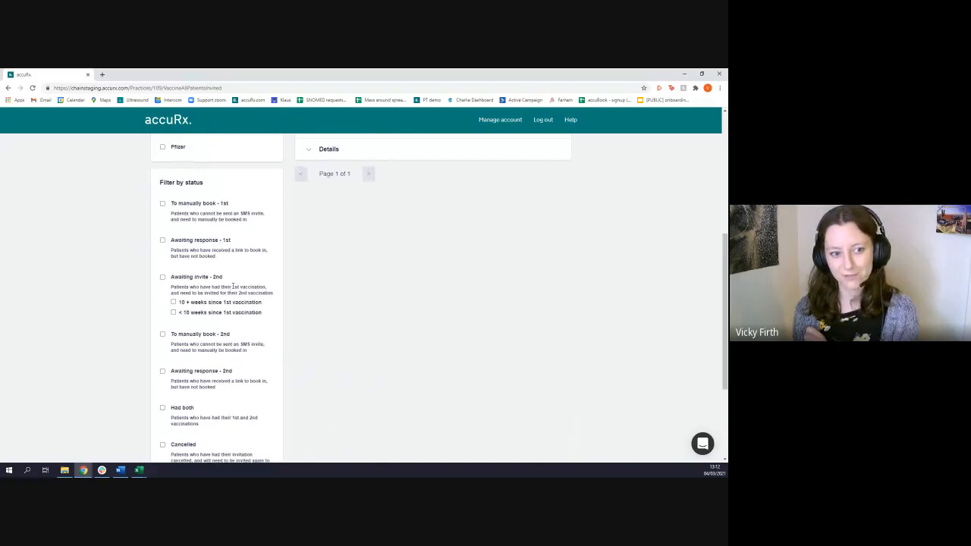
{"action": "left_click_drag", "start_coordinate": [189, 287], "coordinate": [248, 293]}
{"action": "left_click", "coordinate": [342, 351]}
{"action": "scroll", "coordinate": [356, 359], "scroll_direction": "up", "scroll_amount": 5}
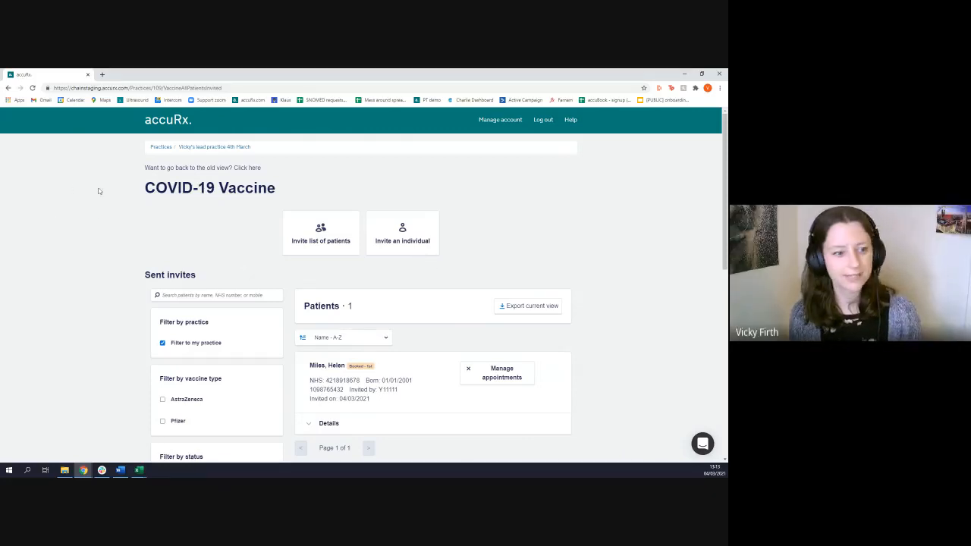
Open the accuRx desktop toolbar, view its account menu with the Manage Practice option, and exit the toolbar
{"action": "left_click", "coordinate": [86, 408]}
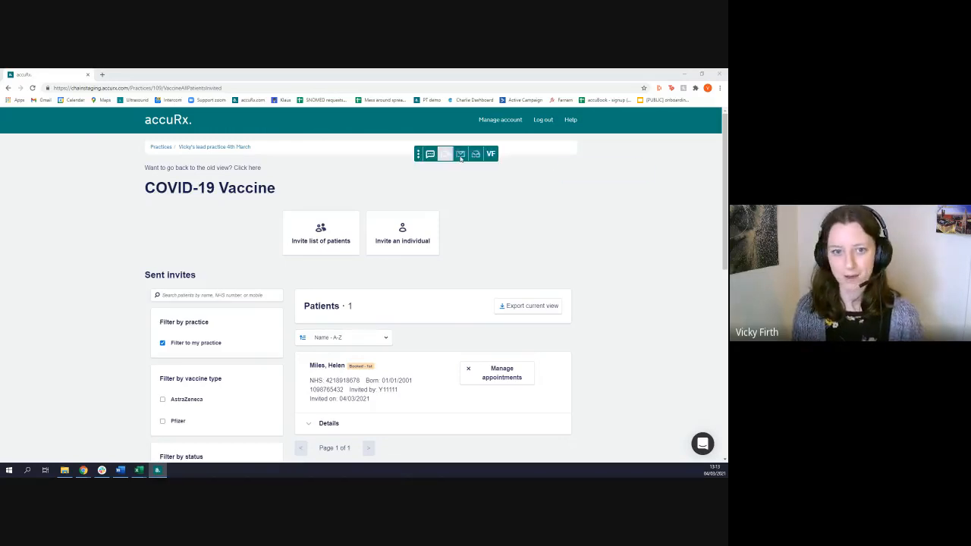
{"action": "left_click", "coordinate": [490, 155]}
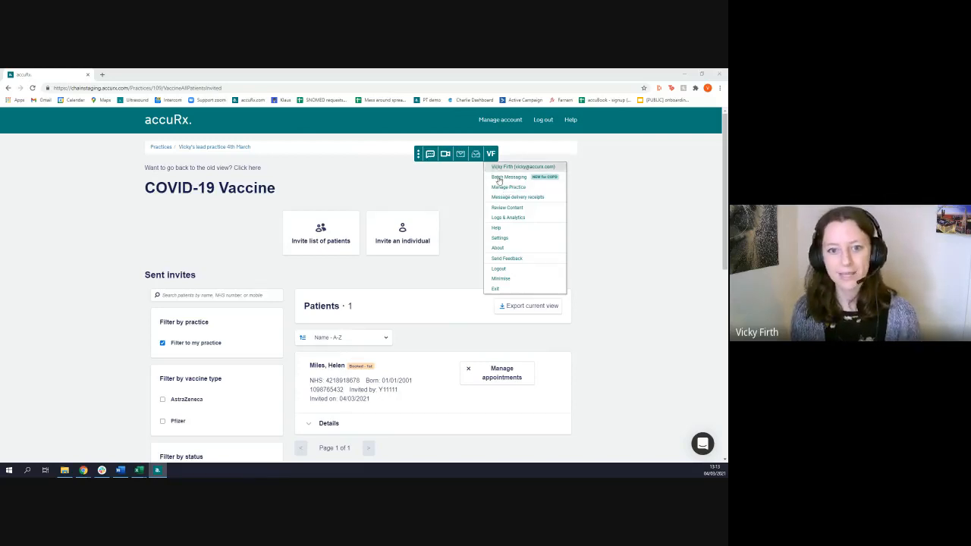
{"action": "left_click", "coordinate": [496, 289]}
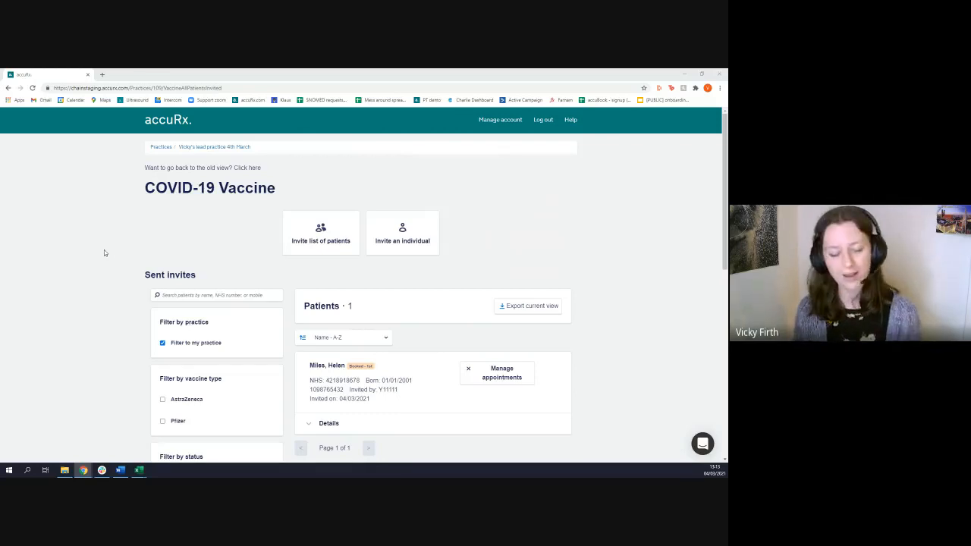
Enter the address chain.accurx.com in a new browser tab without loading it, and return to the sent invites to compare the address
{"action": "left_click", "coordinate": [102, 74]}
{"action": "type", "text": "chain"}
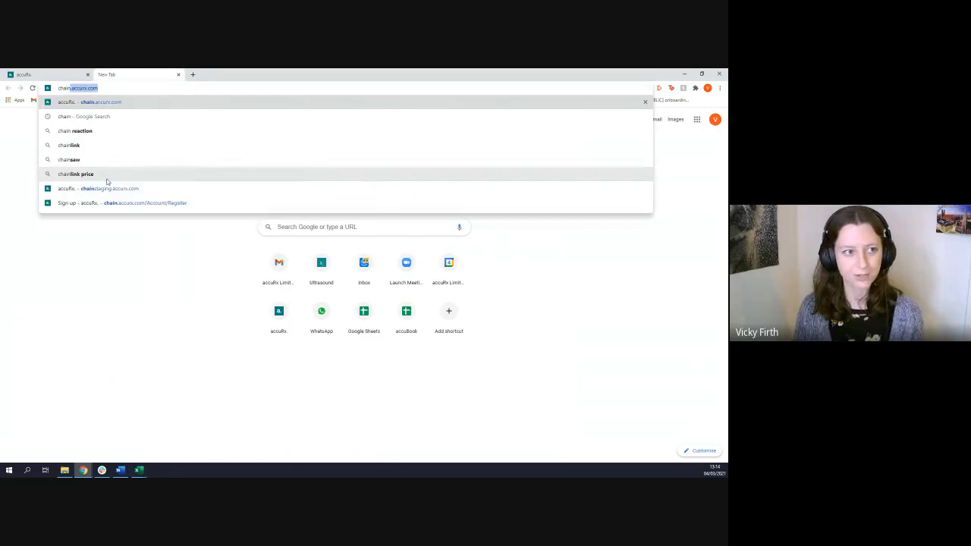
{"action": "key", "text": "Right"}
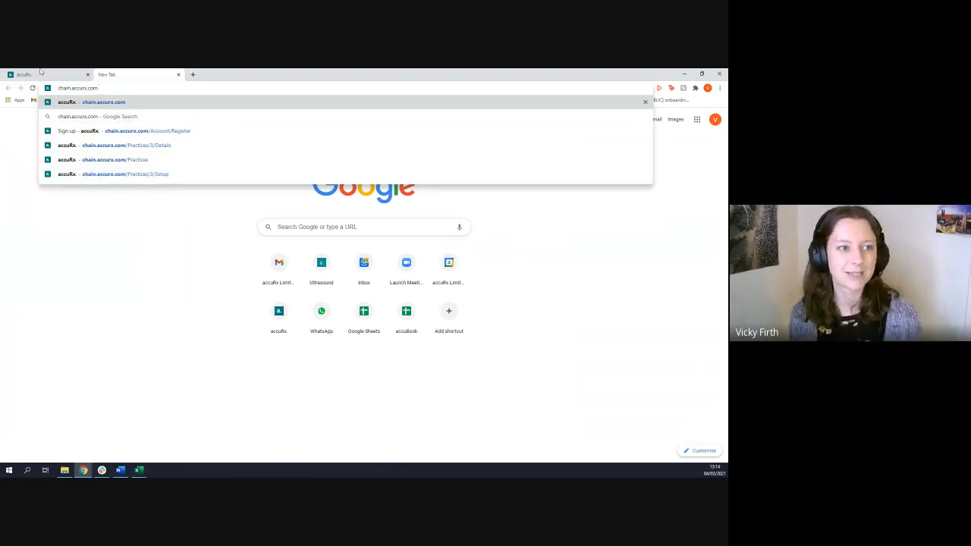
{"action": "left_click", "coordinate": [40, 71]}
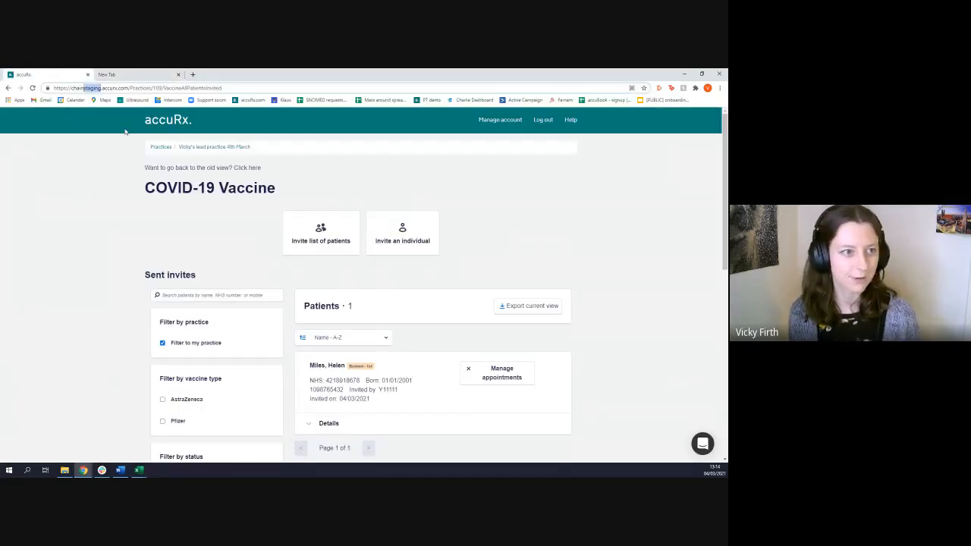
{"action": "left_click", "coordinate": [112, 292]}
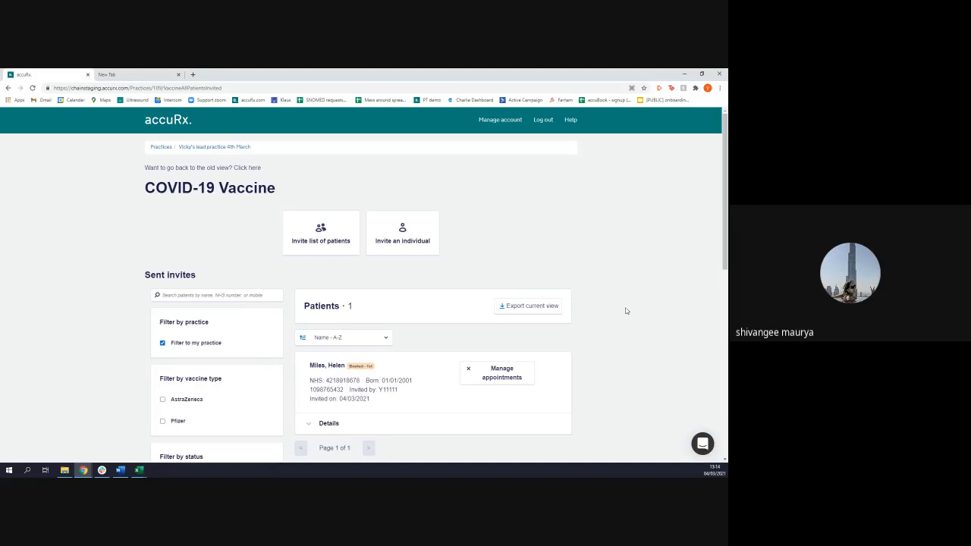
{"action": "scroll", "coordinate": [625, 310], "scroll_direction": "down", "scroll_amount": 1}
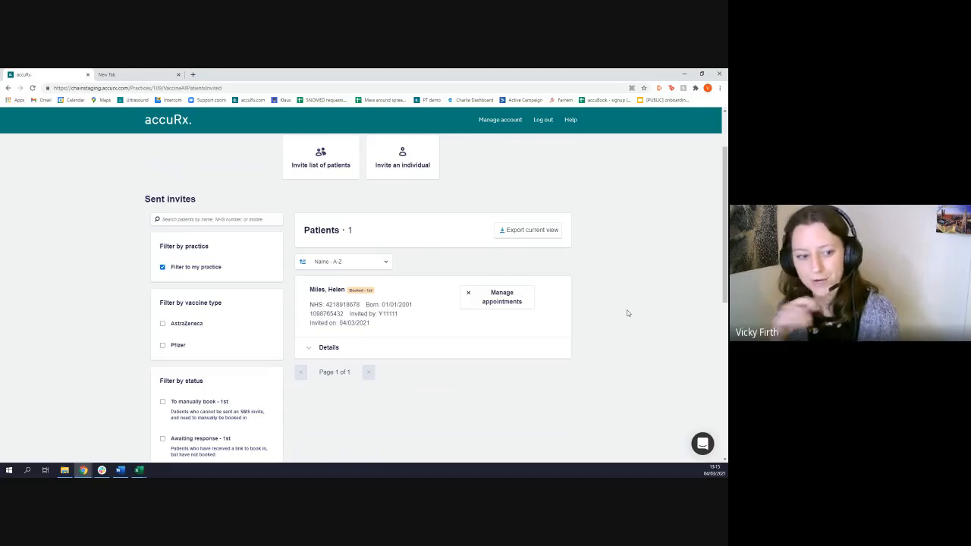
{"action": "scroll", "coordinate": [88, 359], "scroll_direction": "down", "scroll_amount": 2}
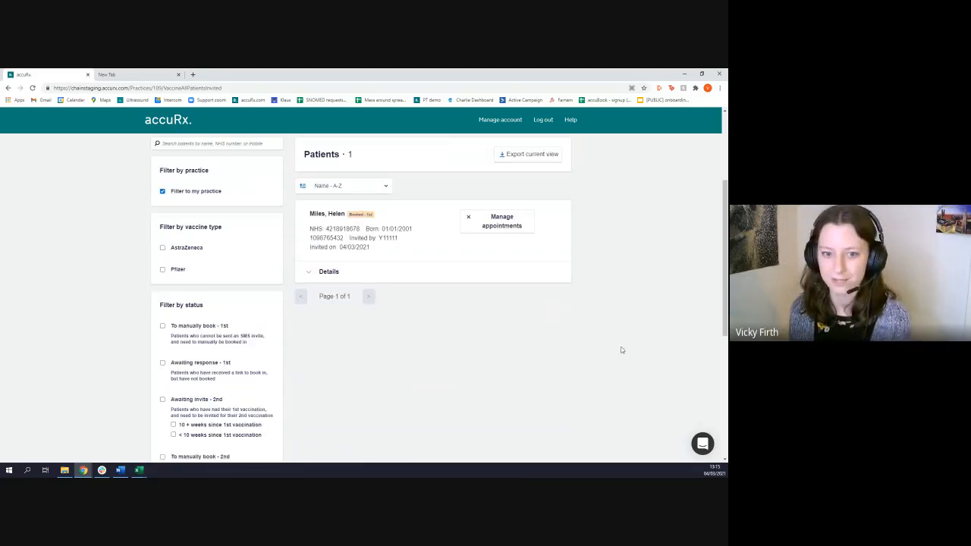
{"action": "scroll", "coordinate": [622, 350], "scroll_direction": "up", "scroll_amount": 4}
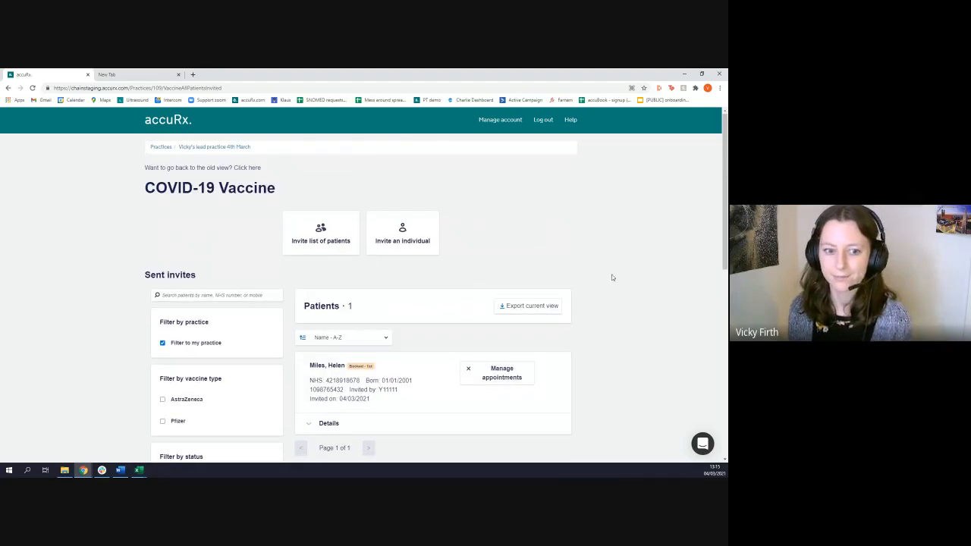
{"action": "scroll", "coordinate": [614, 273], "scroll_direction": "down", "scroll_amount": 2}
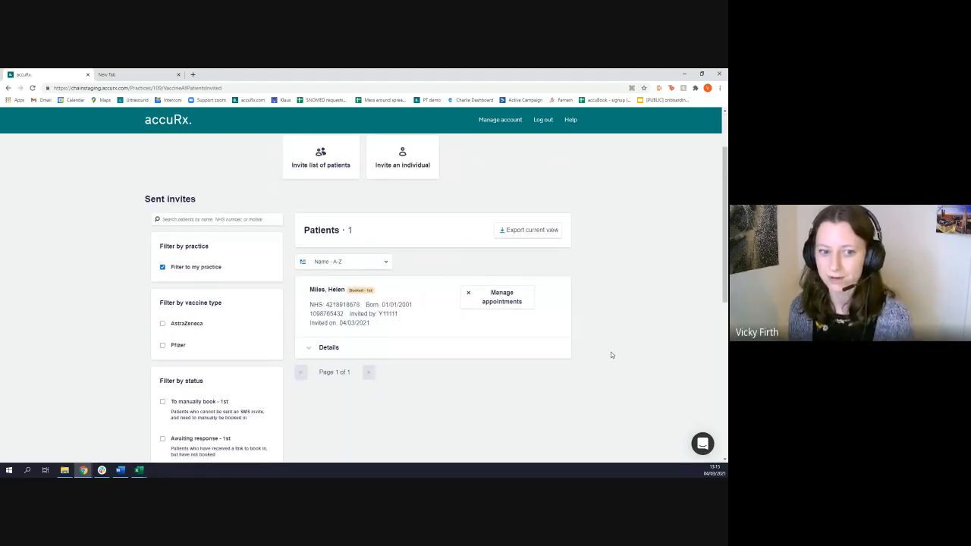
{"action": "scroll", "coordinate": [608, 363], "scroll_direction": "up", "scroll_amount": 1}
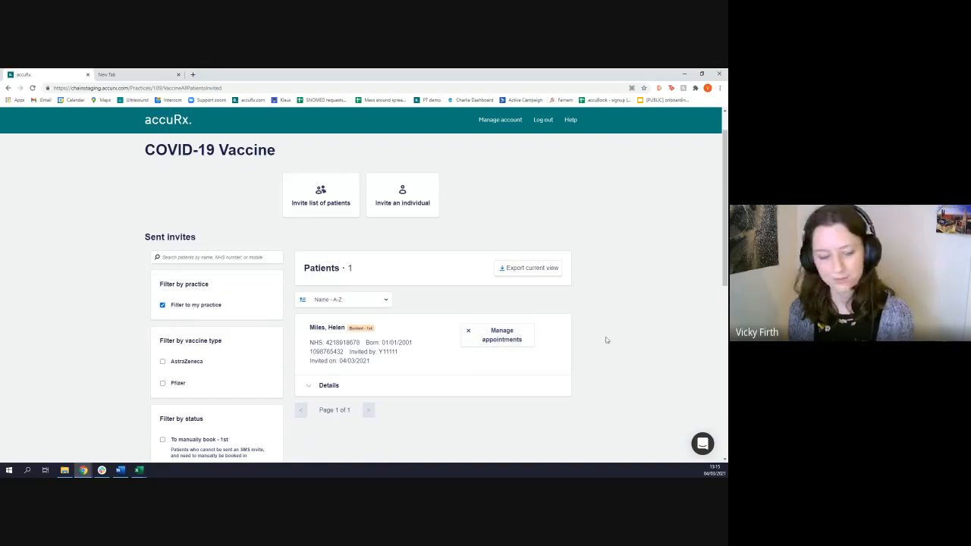
{"action": "scroll", "coordinate": [97, 288], "scroll_direction": "down", "scroll_amount": 1}
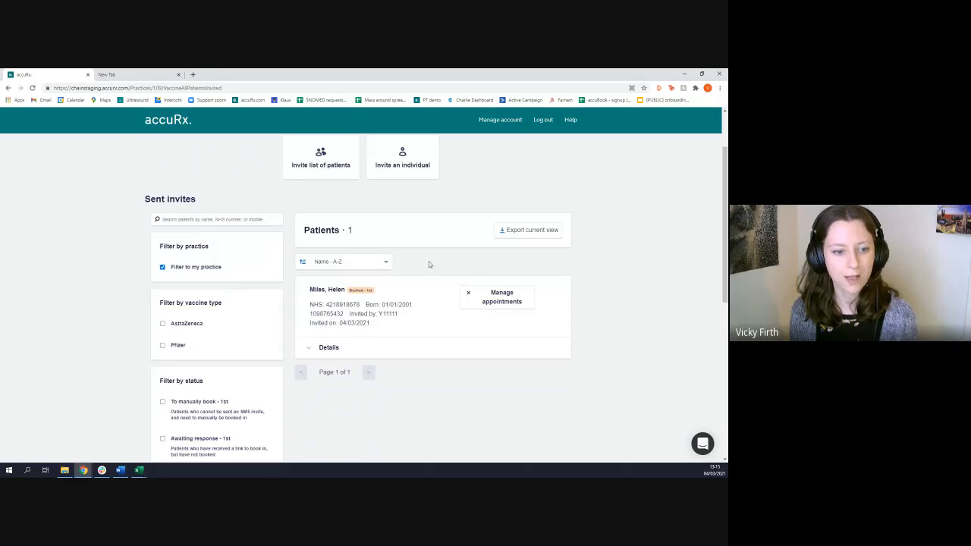
{"action": "scroll", "coordinate": [425, 352], "scroll_direction": "down", "scroll_amount": 1}
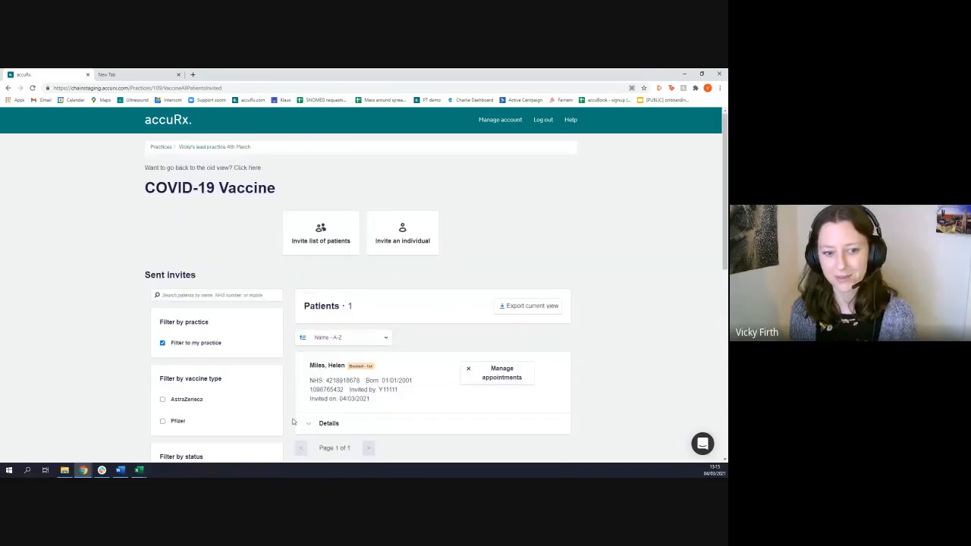
Open the practice's booked list, view the Saturday, 13 March 2021 clinic, and return to the booked clinics
{"action": "left_click", "coordinate": [215, 147]}
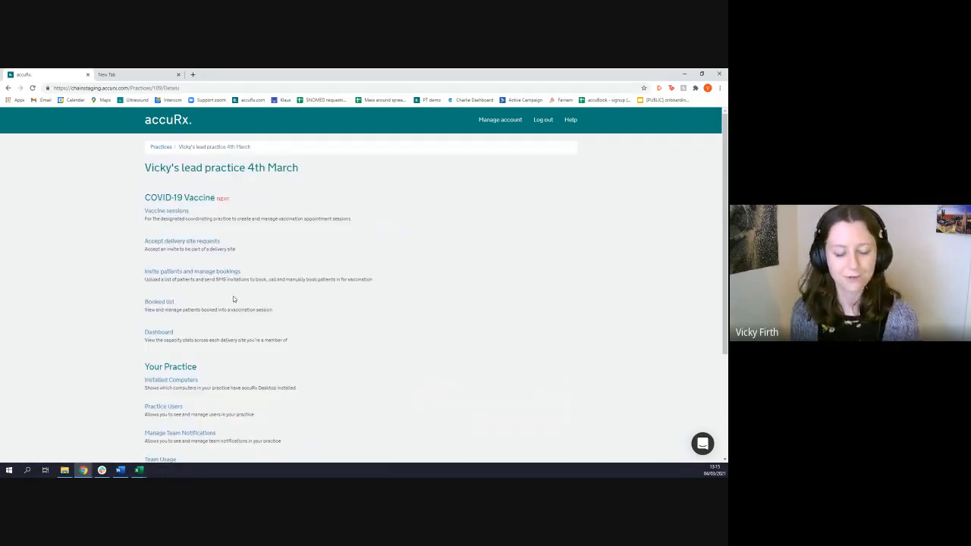
{"action": "left_click", "coordinate": [160, 303]}
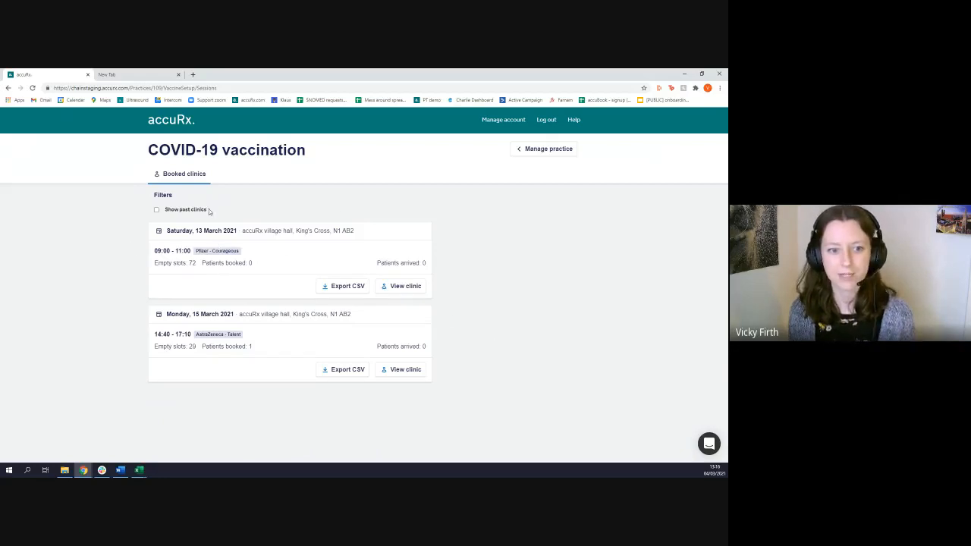
{"action": "left_click", "coordinate": [405, 286]}
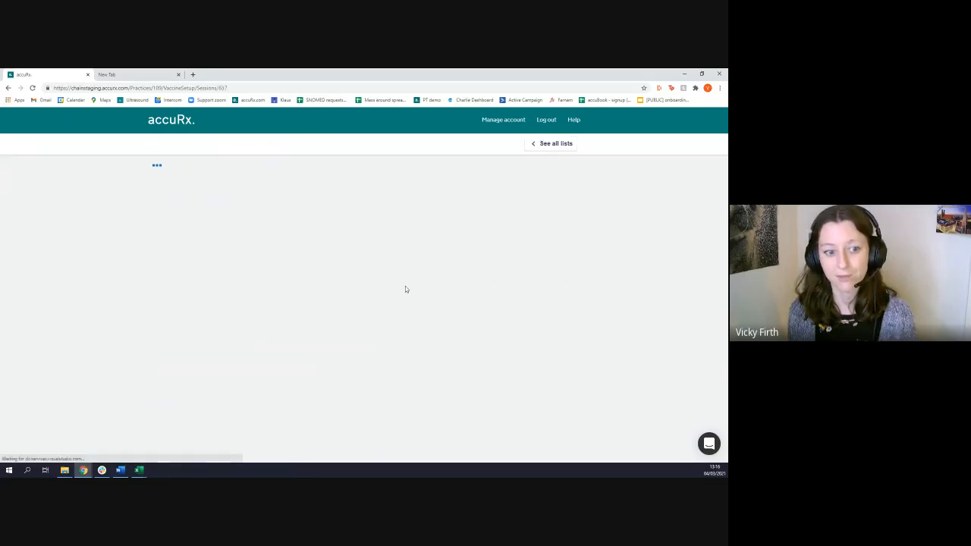
{"action": "left_click", "coordinate": [9, 88]}
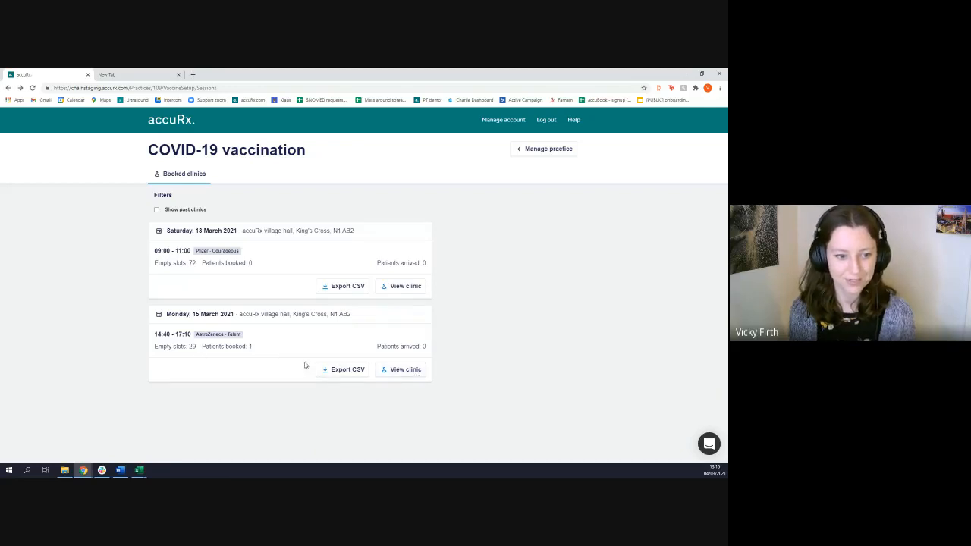
Mark the patient booked for 15:10 - 15:20 in the Monday, 15 March 2021 clinic as arrived and return to the booked clinics
{"action": "left_click", "coordinate": [404, 370]}
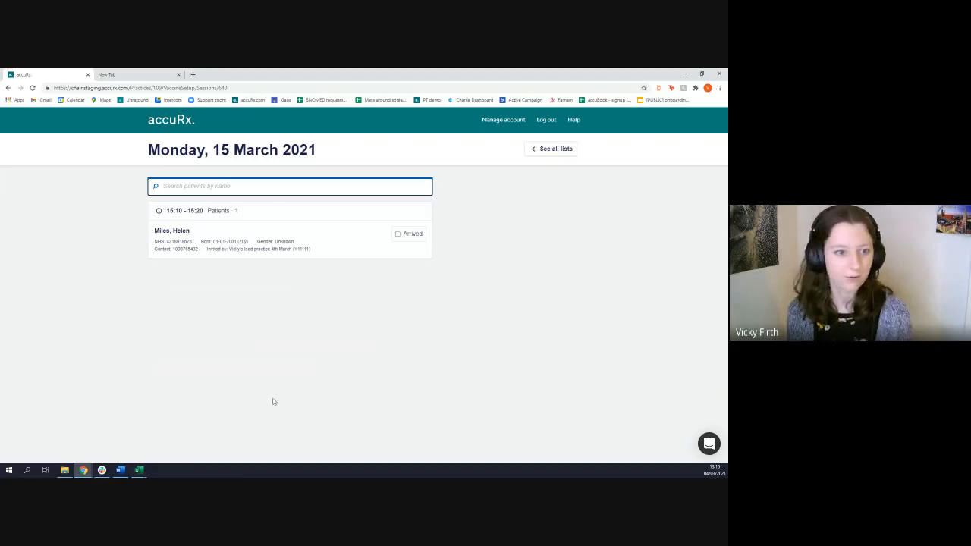
{"action": "left_click", "coordinate": [398, 235]}
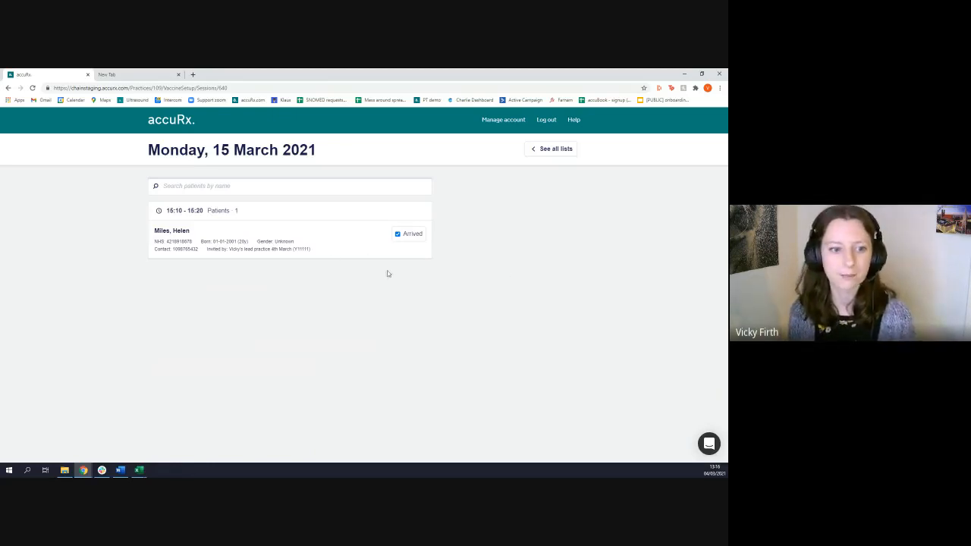
{"action": "key", "text": "alt+Left"}
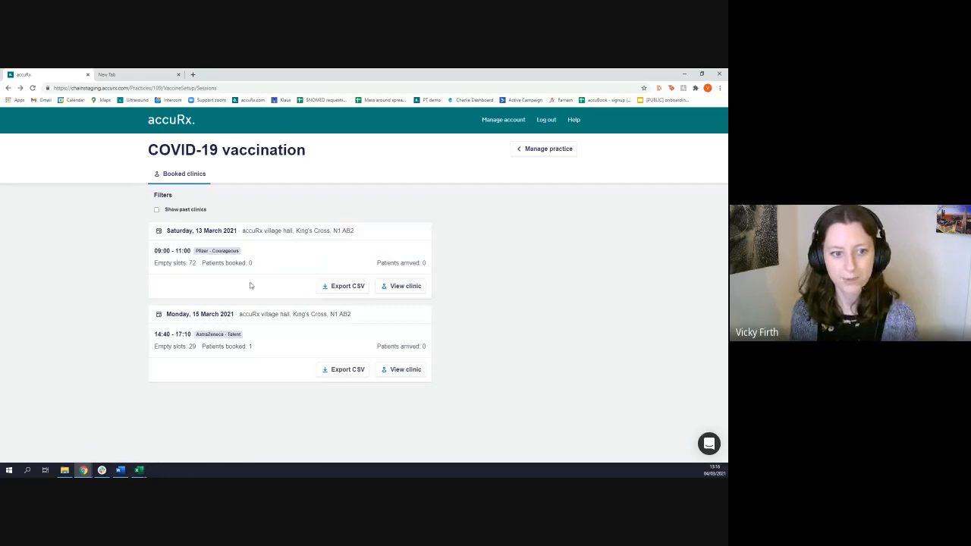
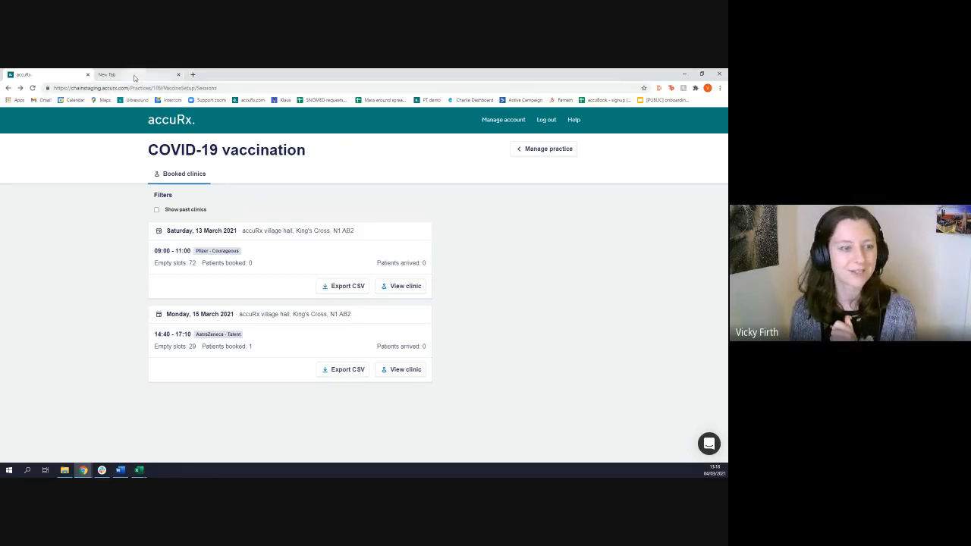
Open the accuRx website in the second browser tab and go to its Help Centre
{"action": "left_click", "coordinate": [137, 76]}
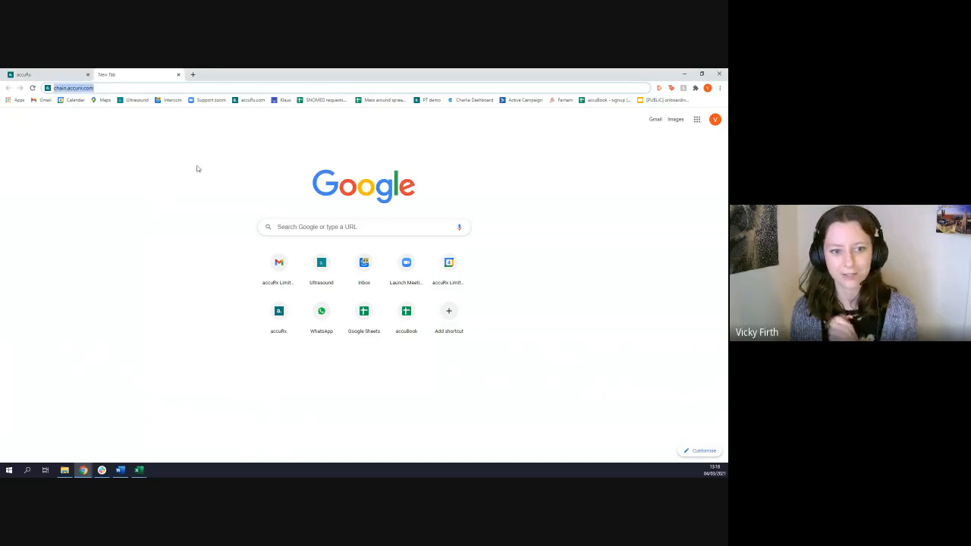
{"action": "left_click", "coordinate": [252, 101]}
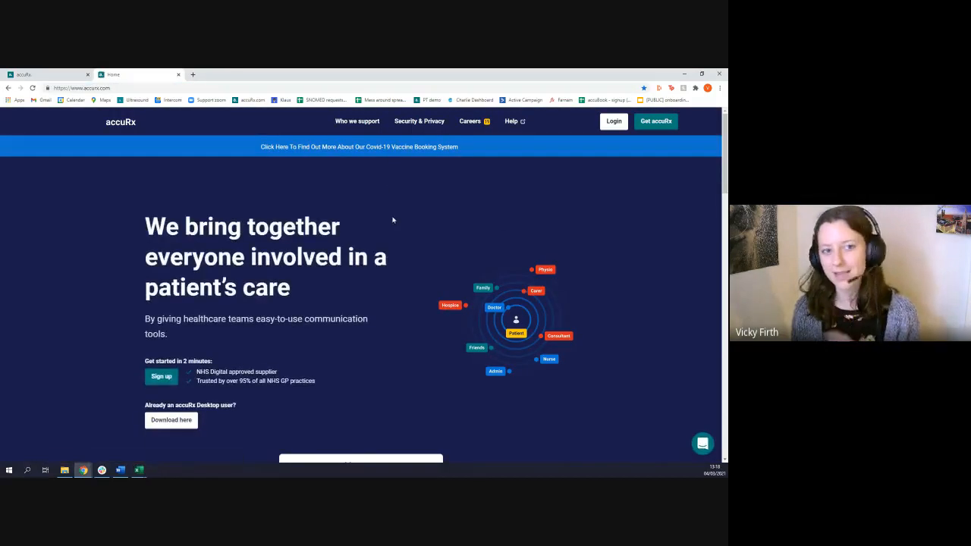
{"action": "left_click", "coordinate": [66, 75]}
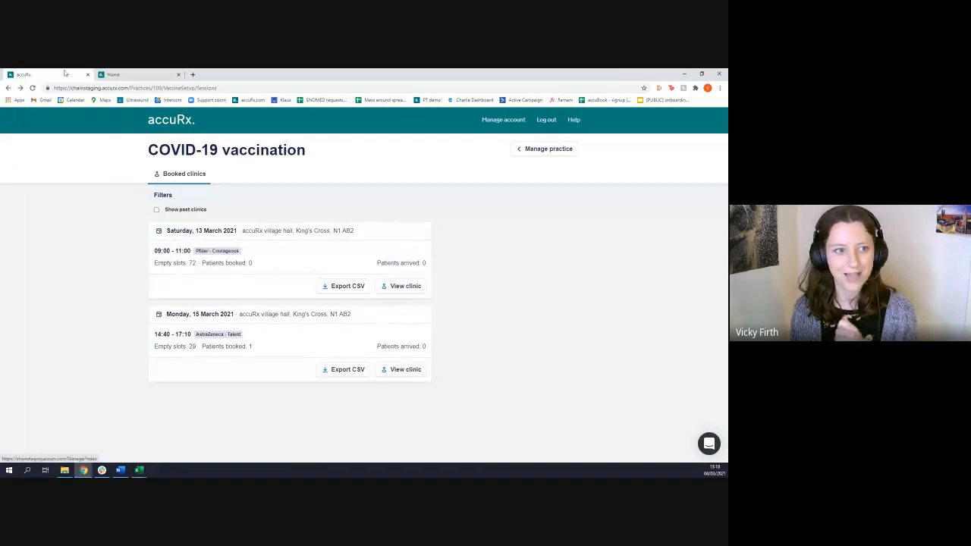
{"action": "left_click", "coordinate": [118, 75]}
{"action": "left_click", "coordinate": [511, 122]}
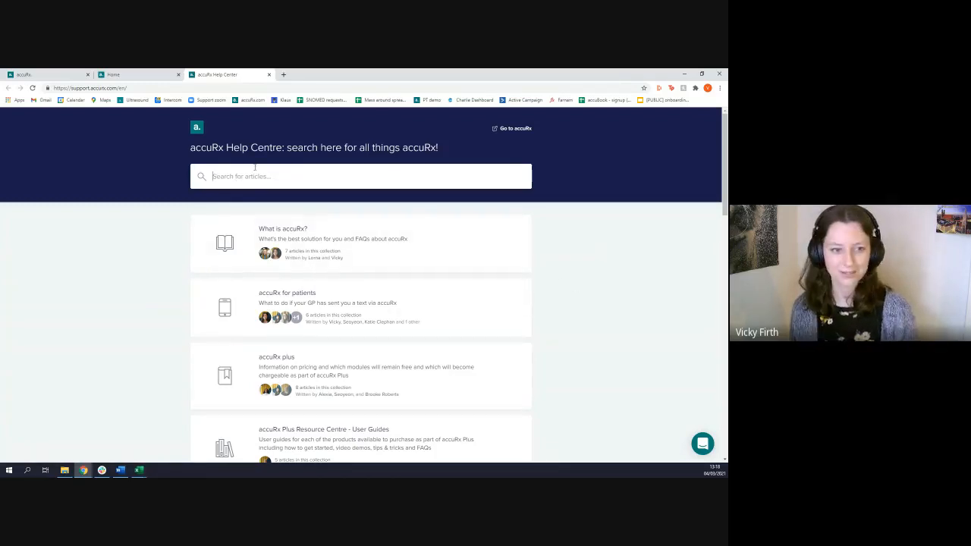
Search the Help Centre for "save to record" and open the article "accuBook: Save to record"
{"action": "type", "text": "s"}
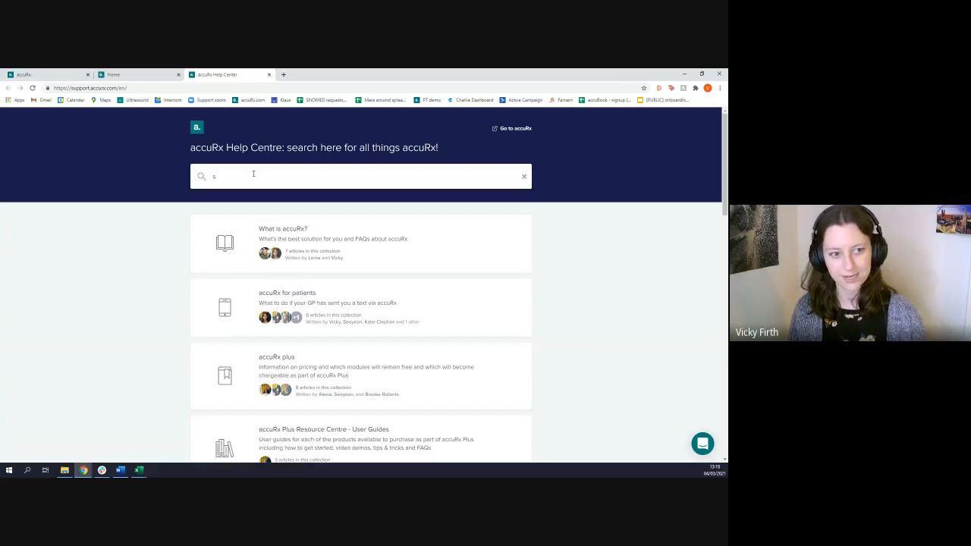
{"action": "type", "text": "ave"}
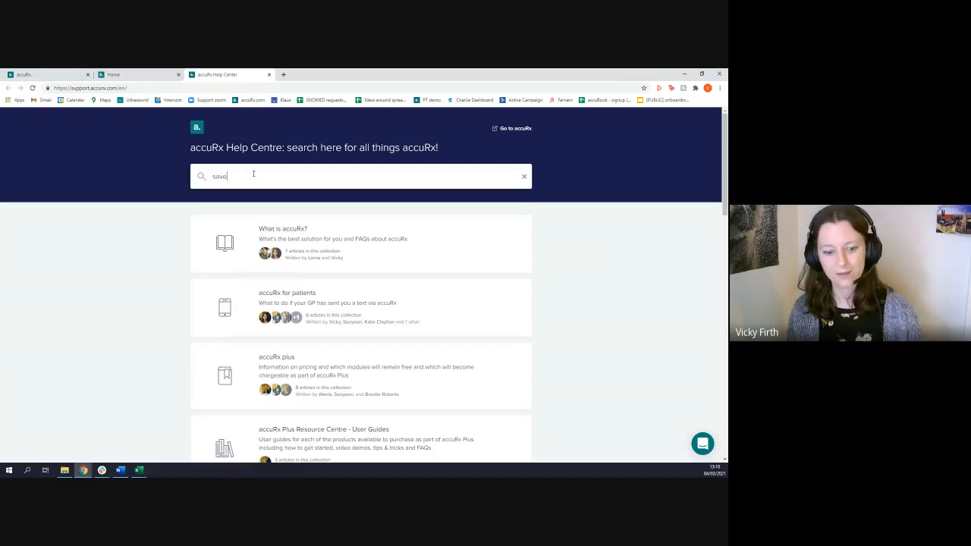
{"action": "type", "text": " to record"}
{"action": "key", "text": "Return"}
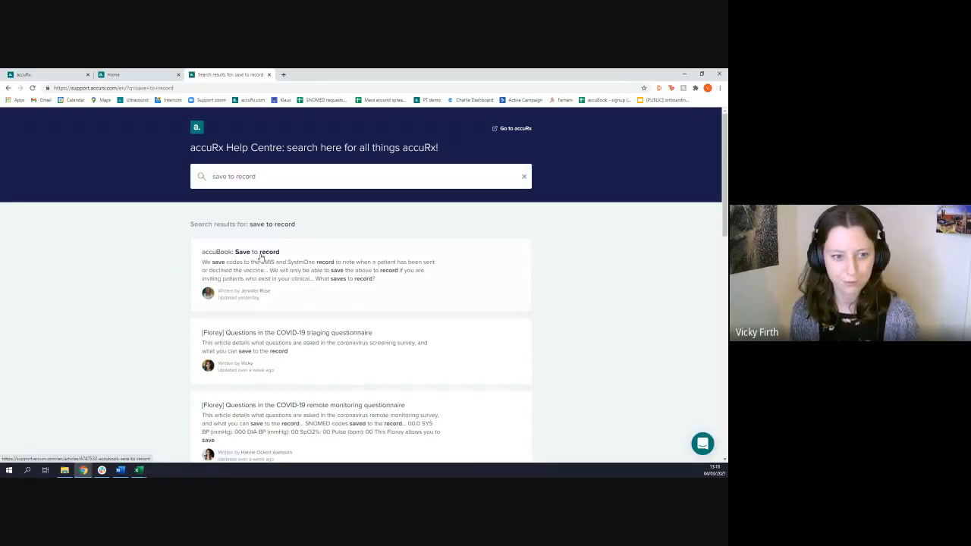
{"action": "left_click", "coordinate": [260, 255]}
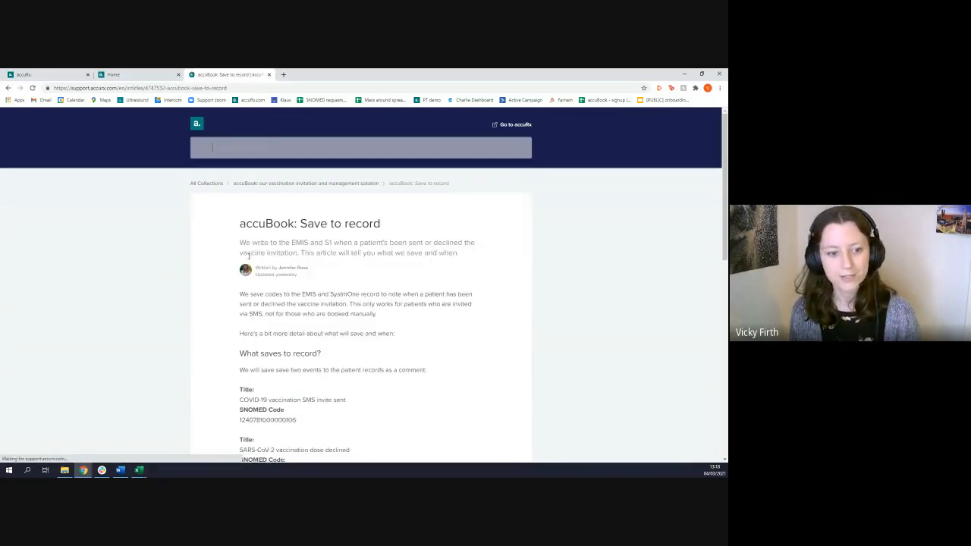
Examine the article's section on what saves to record, highlighting the COVID-19 vaccination SMS invite sent entry and its SNOMED code
{"action": "scroll", "coordinate": [299, 278], "scroll_direction": "down", "scroll_amount": 1}
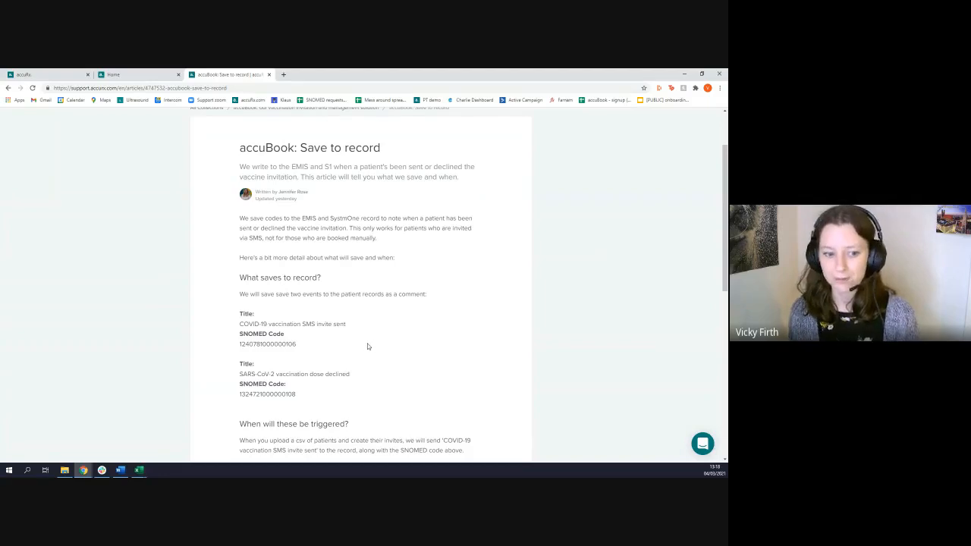
{"action": "scroll", "coordinate": [275, 256], "scroll_direction": "down", "scroll_amount": 2}
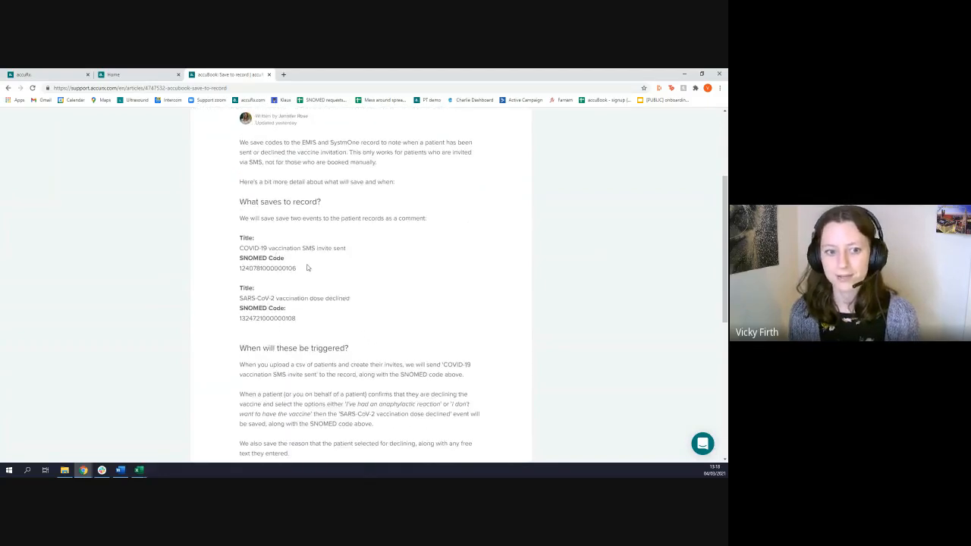
{"action": "left_click_drag", "start_coordinate": [307, 268], "coordinate": [235, 253]}
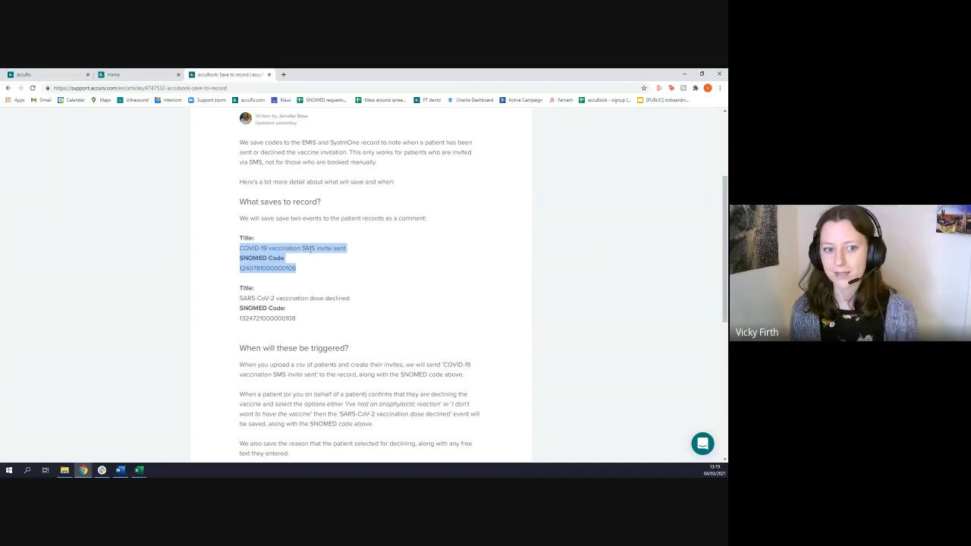
{"action": "left_click", "coordinate": [342, 261]}
{"action": "left_click_drag", "start_coordinate": [296, 268], "coordinate": [239, 248]}
{"action": "left_click", "coordinate": [350, 273]}
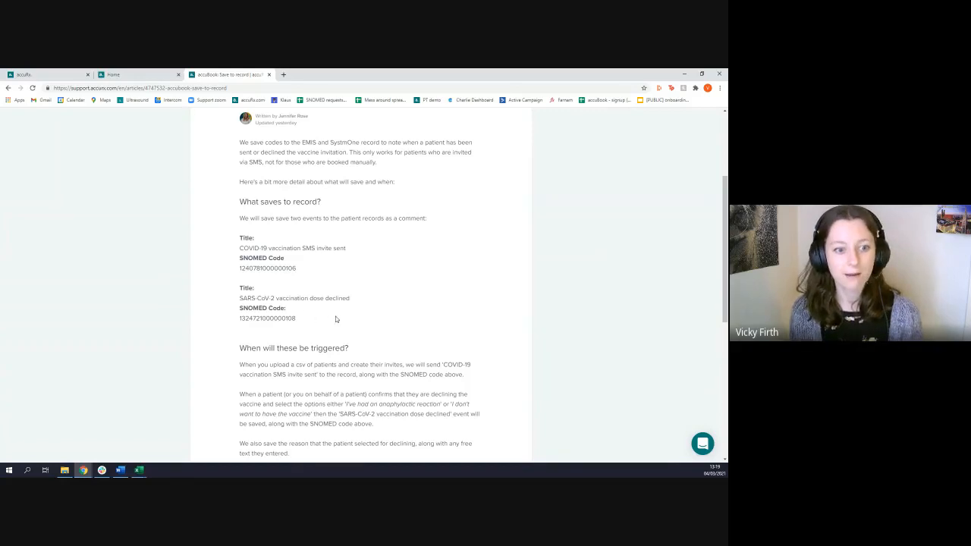
Open the COVID-19 Vaccine sent invites of the 4th March lead practice and show the additional invite actions for the first listed patient
{"action": "left_click", "coordinate": [58, 73]}
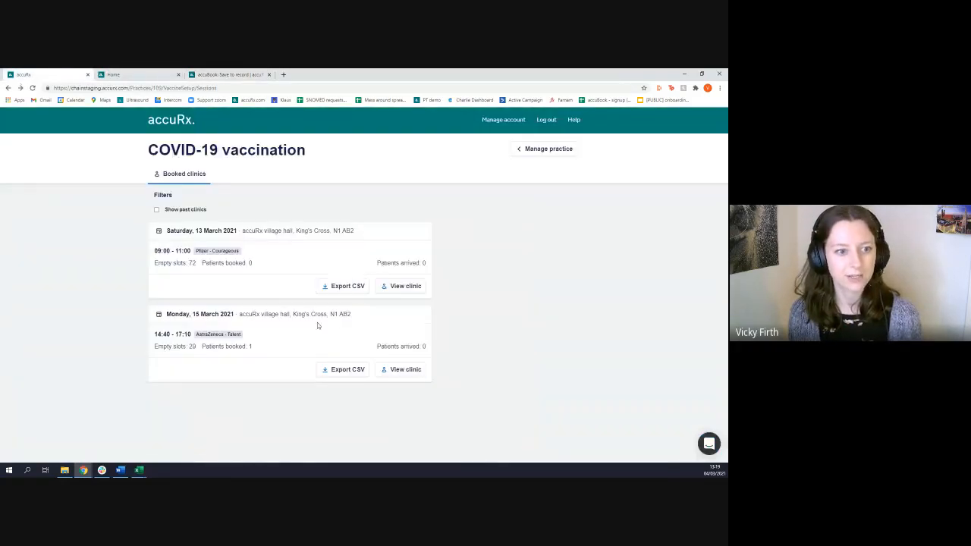
{"action": "left_click", "coordinate": [161, 122]}
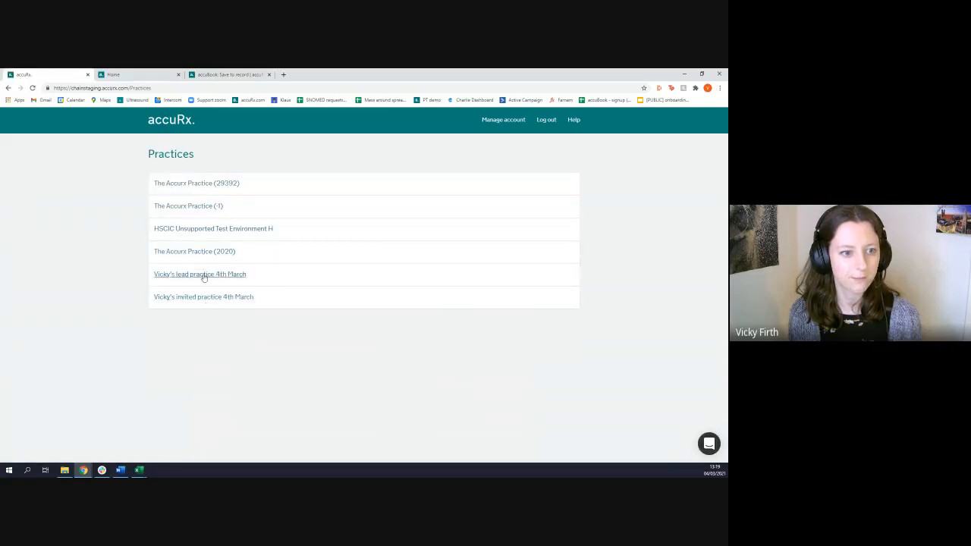
{"action": "left_click", "coordinate": [205, 275]}
{"action": "left_click", "coordinate": [192, 272]}
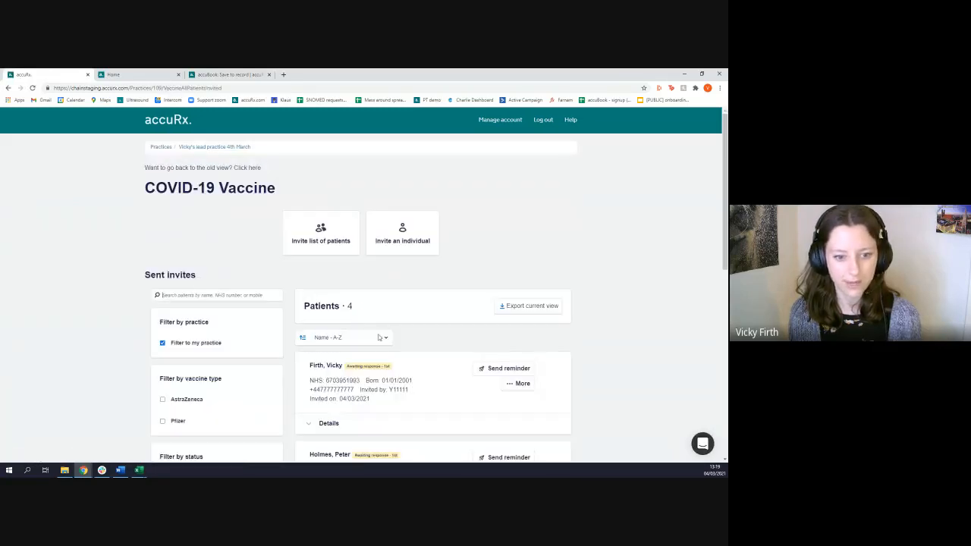
{"action": "scroll", "coordinate": [331, 288], "scroll_direction": "down", "scroll_amount": 2}
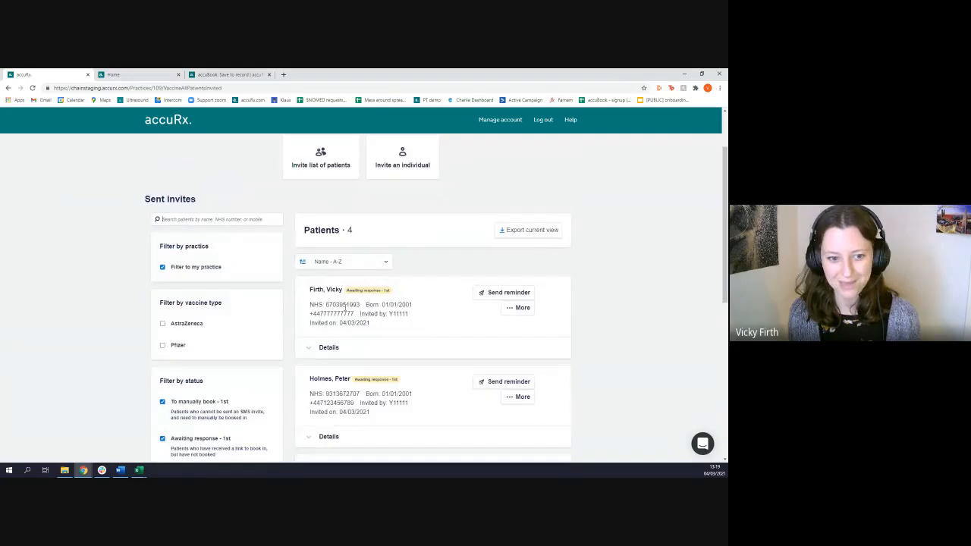
{"action": "left_click", "coordinate": [516, 308]}
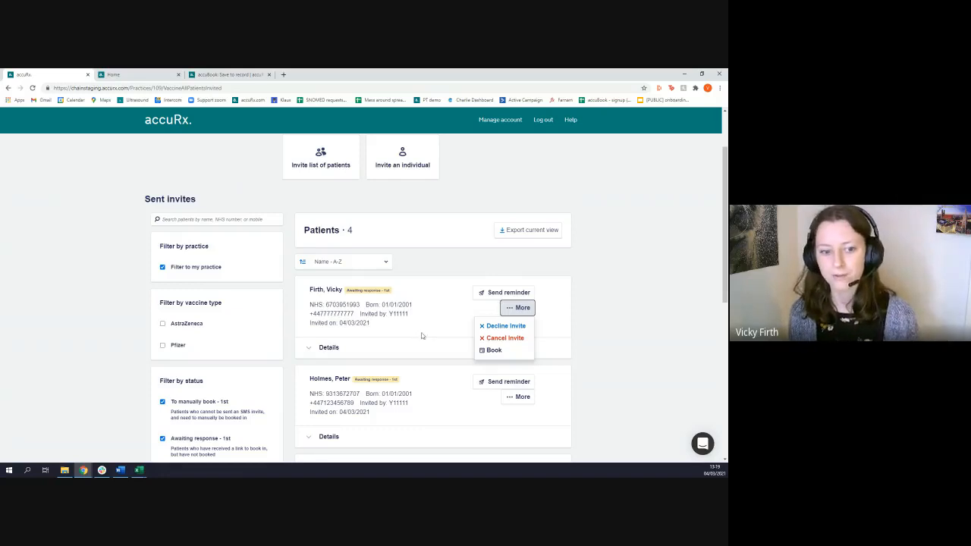
Check the SNOMED code for a declined SARS-CoV-2 vaccination dose in the help article and return to the sent invites
{"action": "left_click", "coordinate": [232, 75]}
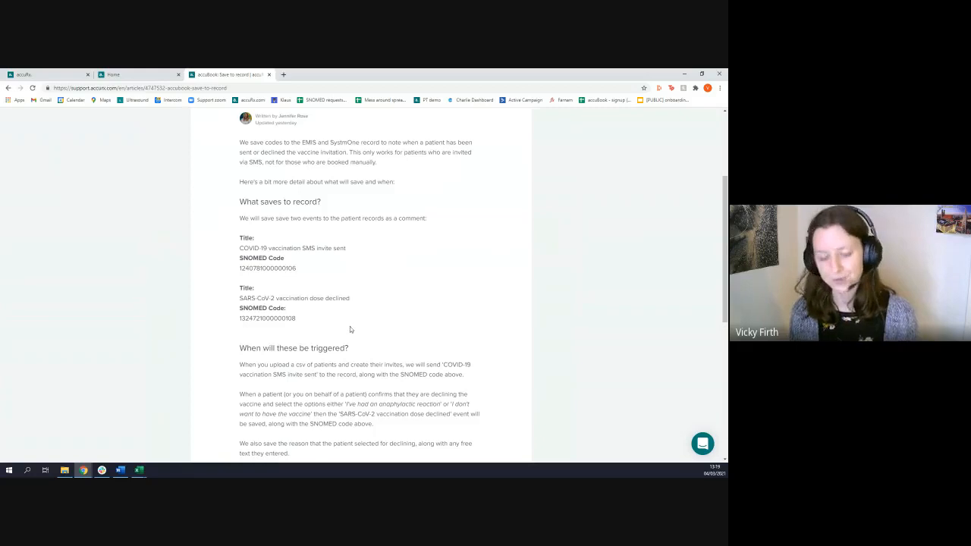
{"action": "left_click_drag", "start_coordinate": [315, 320], "coordinate": [232, 308]}
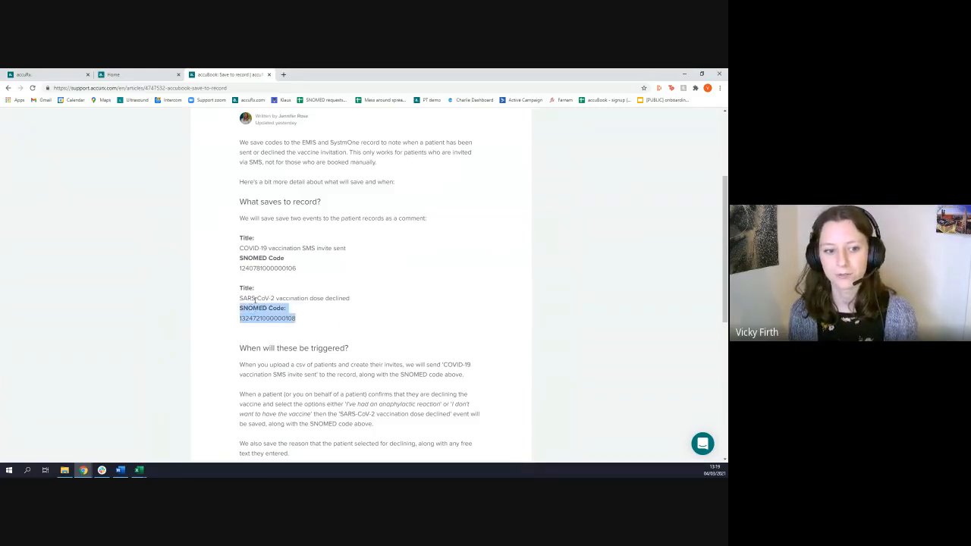
{"action": "left_click", "coordinate": [296, 310]}
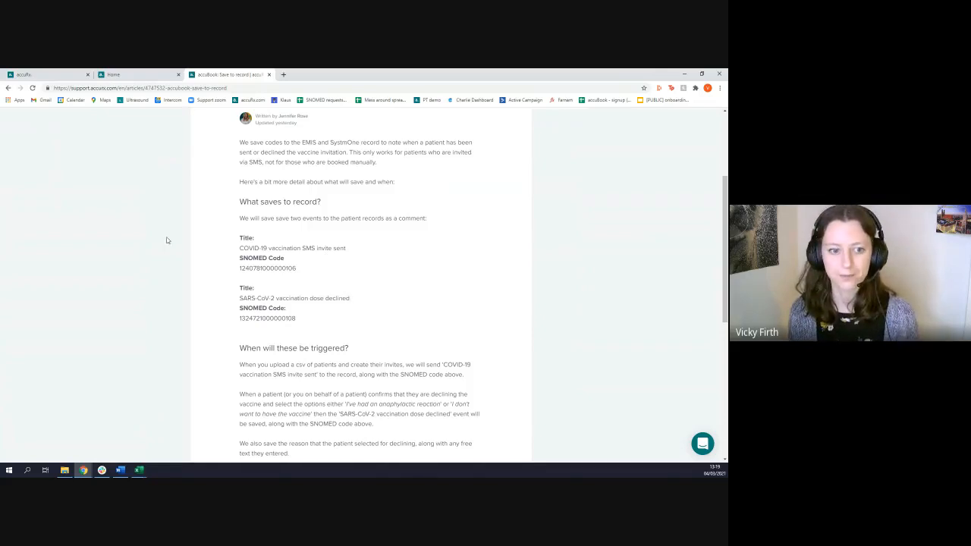
{"action": "left_click", "coordinate": [129, 73]}
{"action": "left_click", "coordinate": [47, 74]}
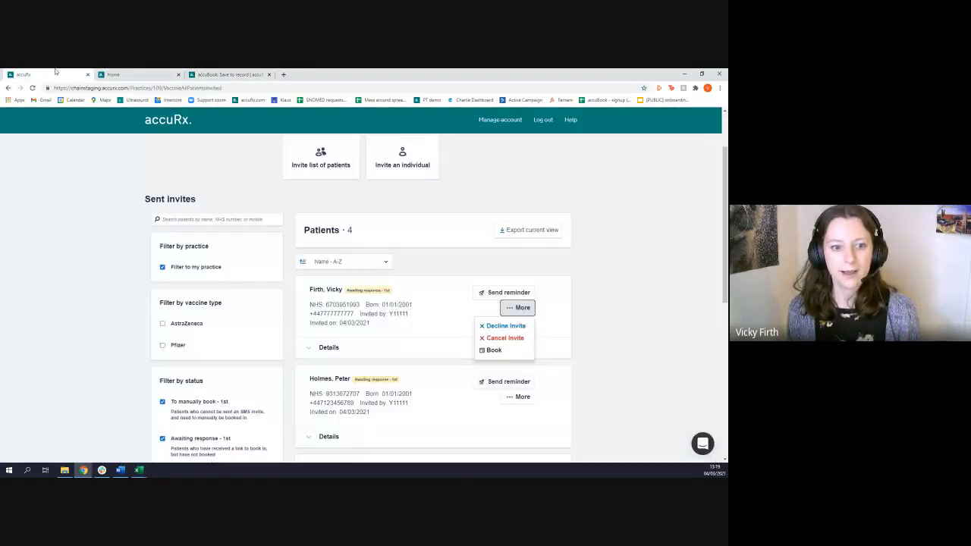
{"action": "left_click", "coordinate": [103, 261]}
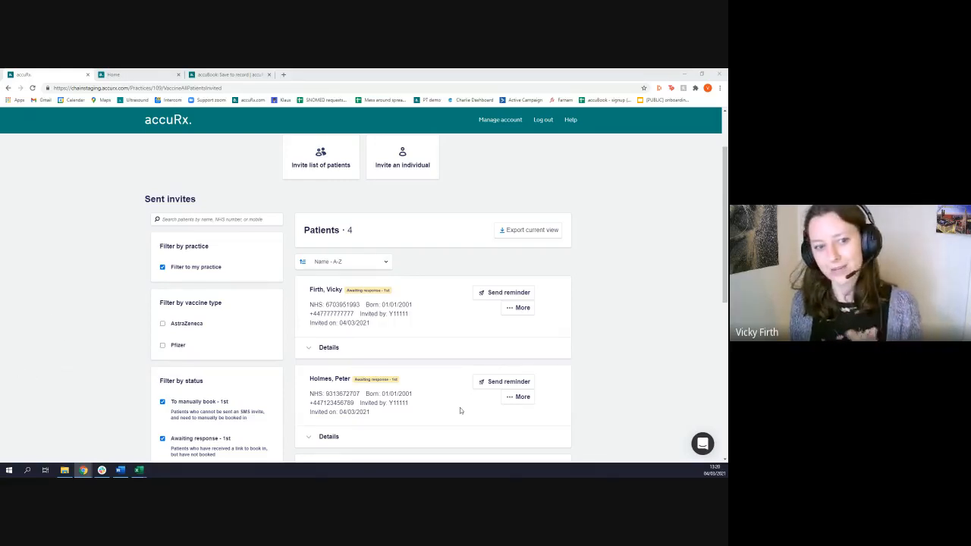
Review the first listed patient's additional invite actions, and expand their details to examine the vaccination details, booking details and booking notes
{"action": "scroll", "coordinate": [459, 408], "scroll_direction": "up", "scroll_amount": 2}
{"action": "scroll", "coordinate": [416, 338], "scroll_direction": "down", "scroll_amount": 3}
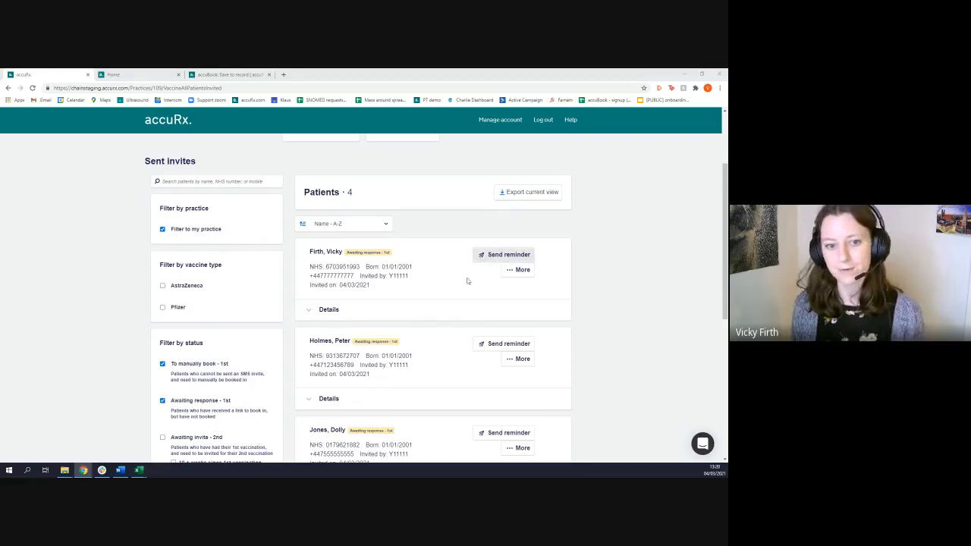
{"action": "left_click", "coordinate": [520, 270]}
{"action": "left_click", "coordinate": [606, 311]}
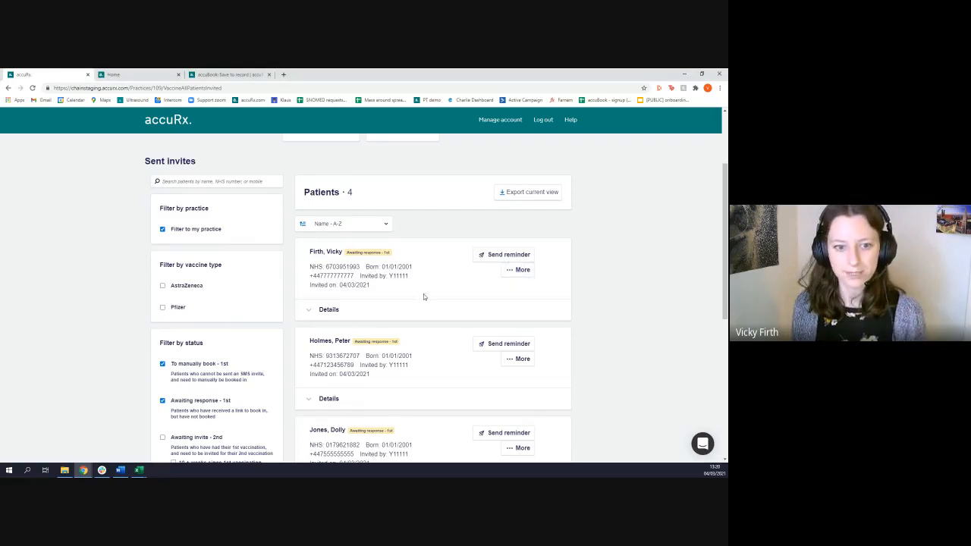
{"action": "left_click", "coordinate": [329, 311]}
{"action": "scroll", "coordinate": [455, 315], "scroll_direction": "down", "scroll_amount": 1}
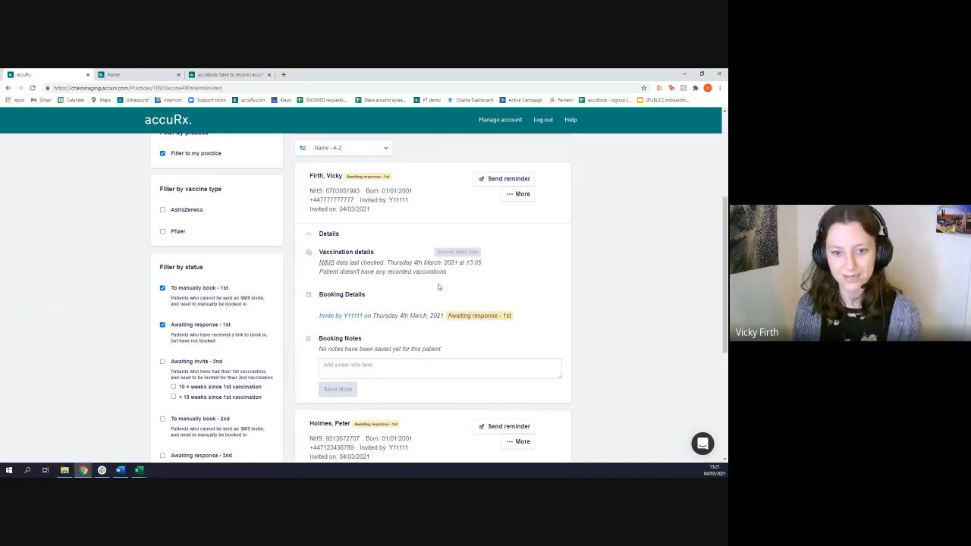
{"action": "scroll", "coordinate": [410, 280], "scroll_direction": "up", "scroll_amount": 1}
{"action": "scroll", "coordinate": [397, 278], "scroll_direction": "down", "scroll_amount": 2}
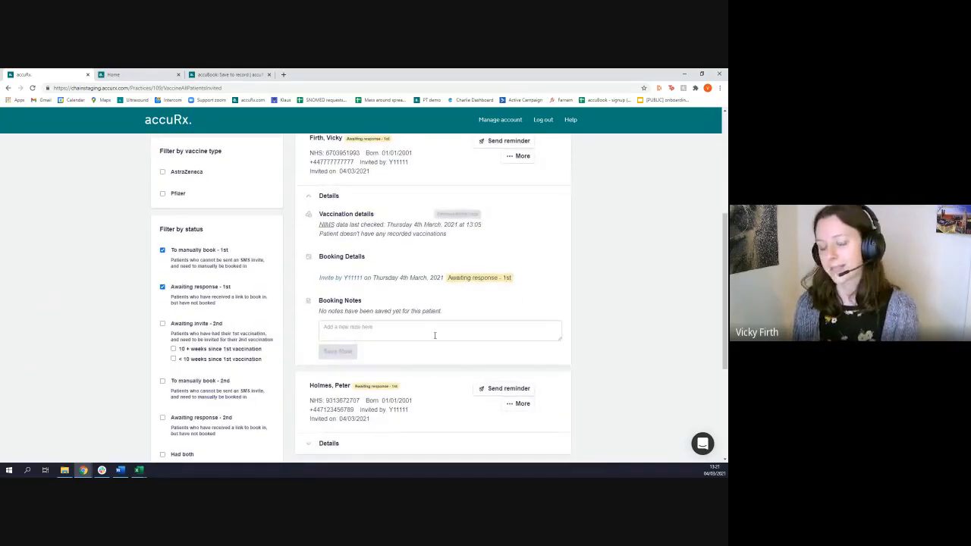
{"action": "scroll", "coordinate": [580, 345], "scroll_direction": "up", "scroll_amount": 2}
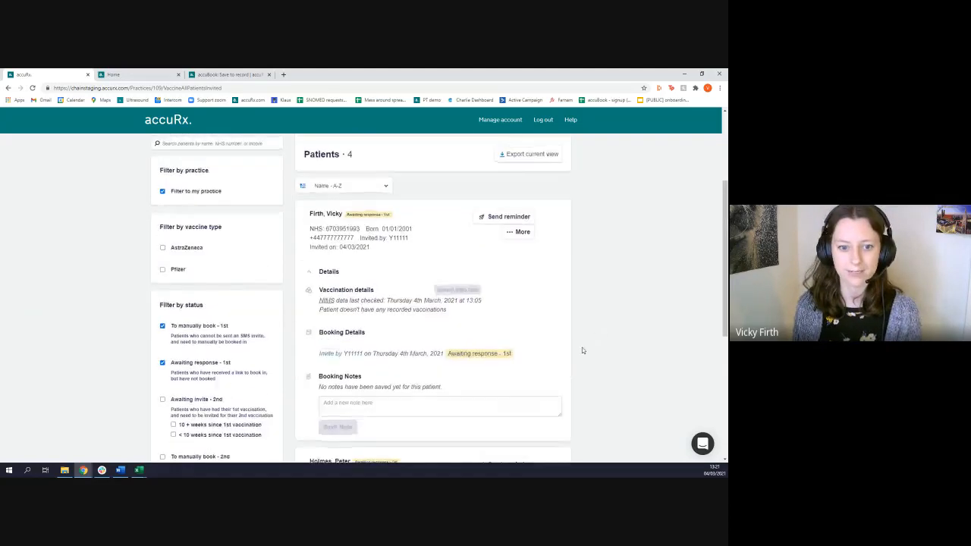
{"action": "scroll", "coordinate": [582, 350], "scroll_direction": "up", "scroll_amount": 2}
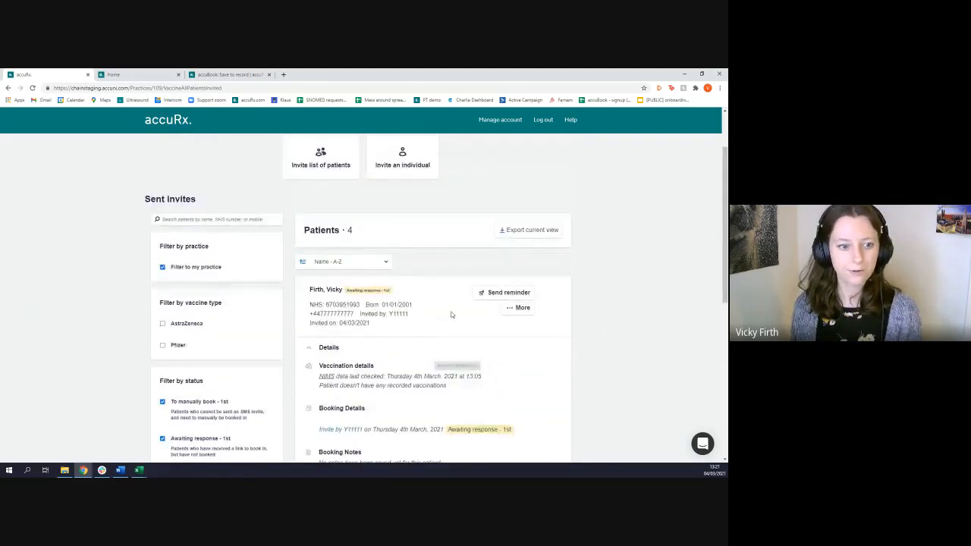
Switch to the accuBook onboarding slide deck, check the Demo overview slide, and return to the sent invites
{"action": "mouse_move", "coordinate": [83, 471]}
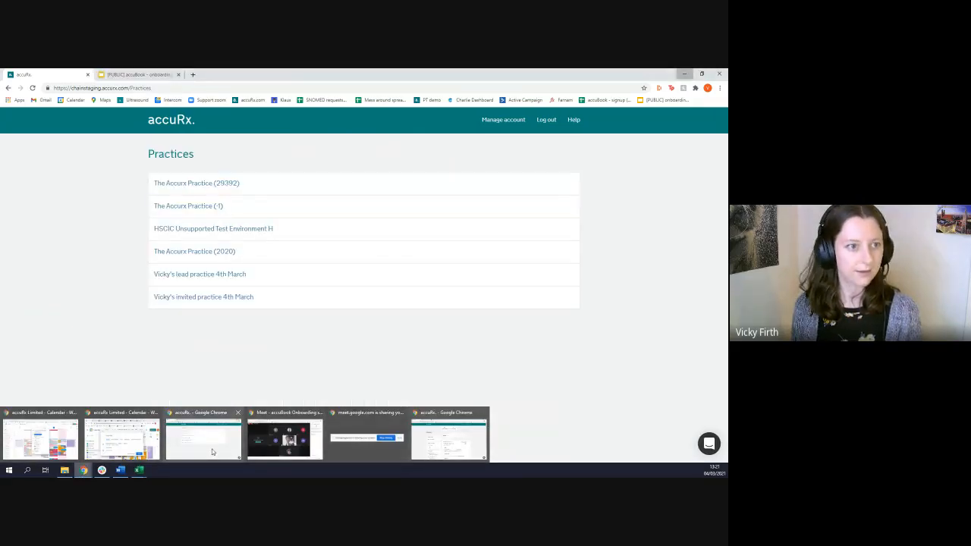
{"action": "left_click", "coordinate": [210, 447]}
{"action": "left_click", "coordinate": [136, 75]}
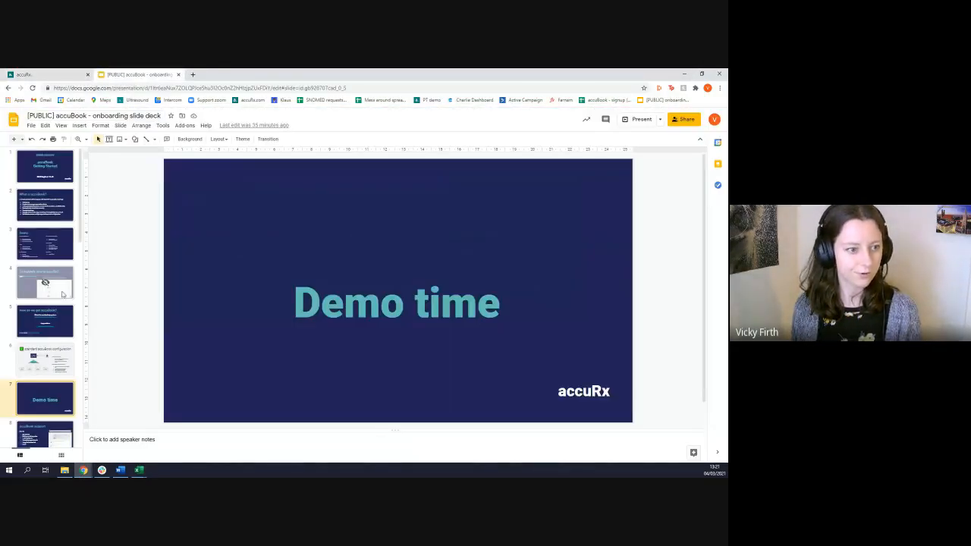
{"action": "scroll", "coordinate": [232, 339], "scroll_direction": "up", "scroll_amount": 4}
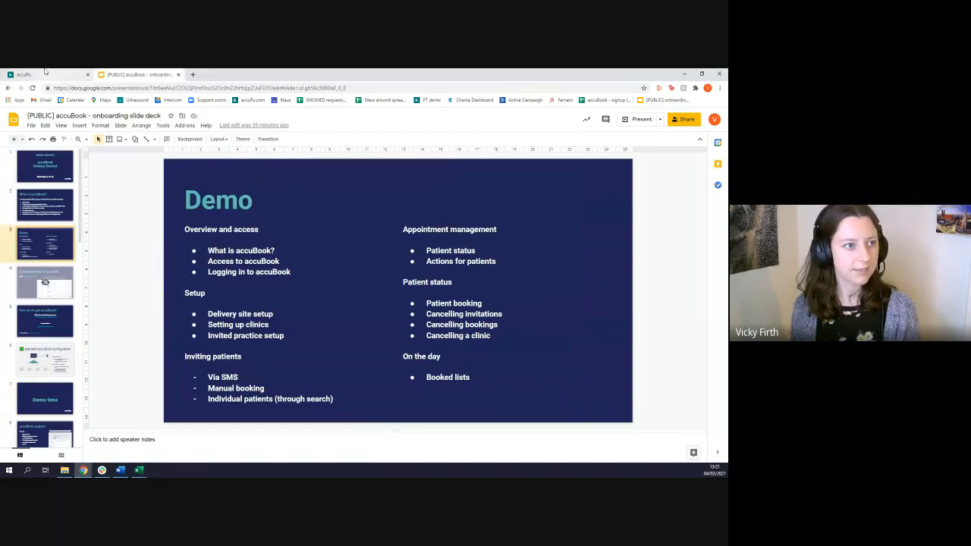
{"action": "left_click", "coordinate": [684, 74]}
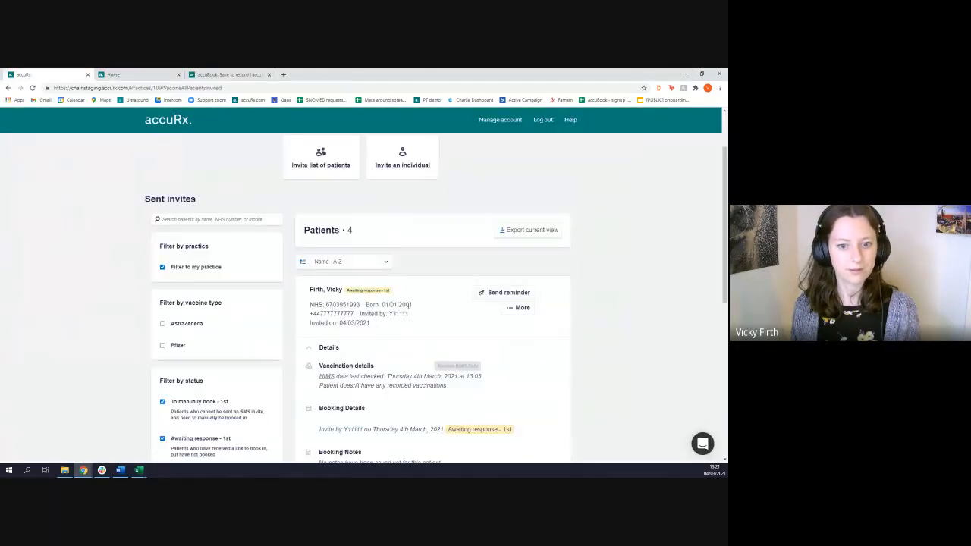
Collapse the first listed patient's details and cancel that patient's vaccination invite
{"action": "scroll", "coordinate": [409, 305], "scroll_direction": "down", "scroll_amount": 2}
{"action": "scroll", "coordinate": [513, 242], "scroll_direction": "up", "scroll_amount": 1}
{"action": "left_click", "coordinate": [343, 277]}
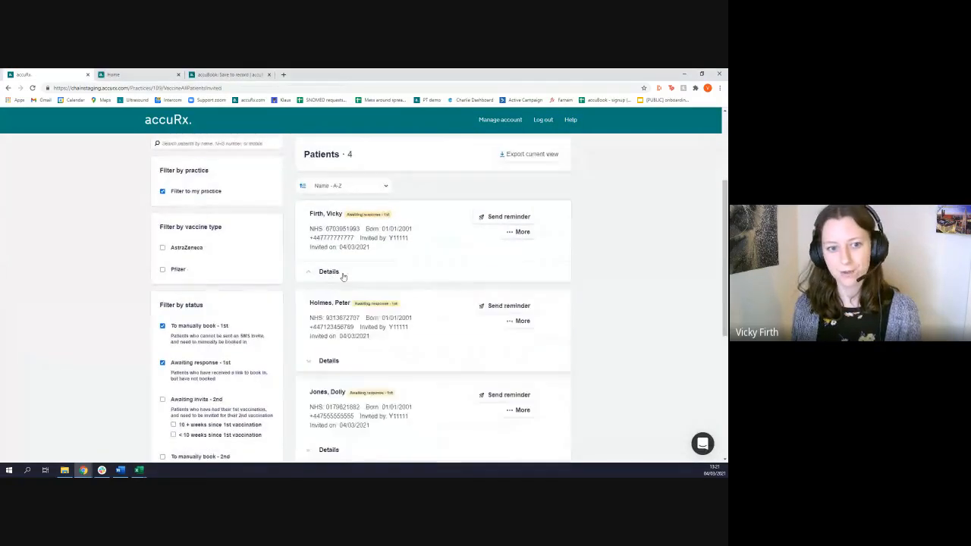
{"action": "left_click", "coordinate": [514, 232]}
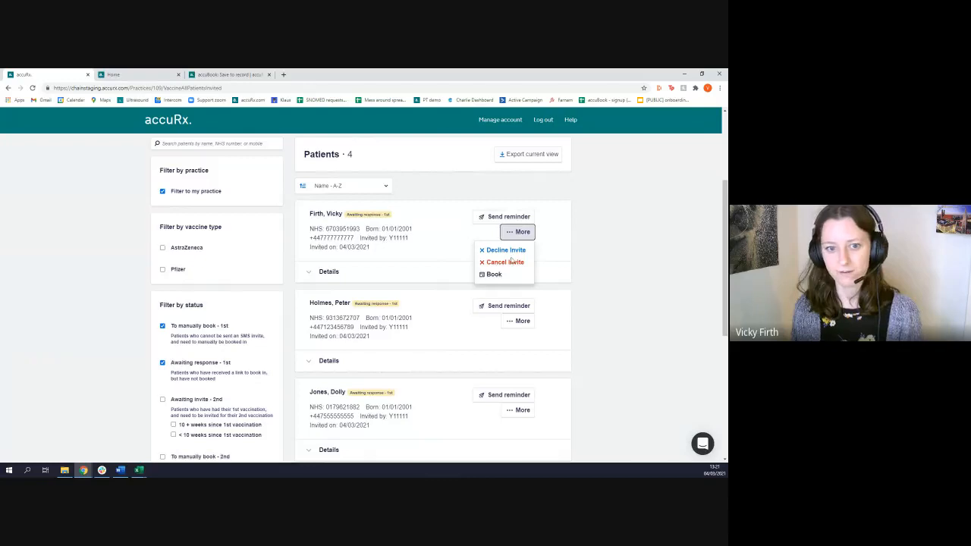
{"action": "left_click", "coordinate": [511, 261]}
{"action": "left_click", "coordinate": [446, 197]}
{"action": "scroll", "coordinate": [396, 322], "scroll_direction": "down", "scroll_amount": 2}
{"action": "scroll", "coordinate": [387, 325], "scroll_direction": "up", "scroll_amount": 1}
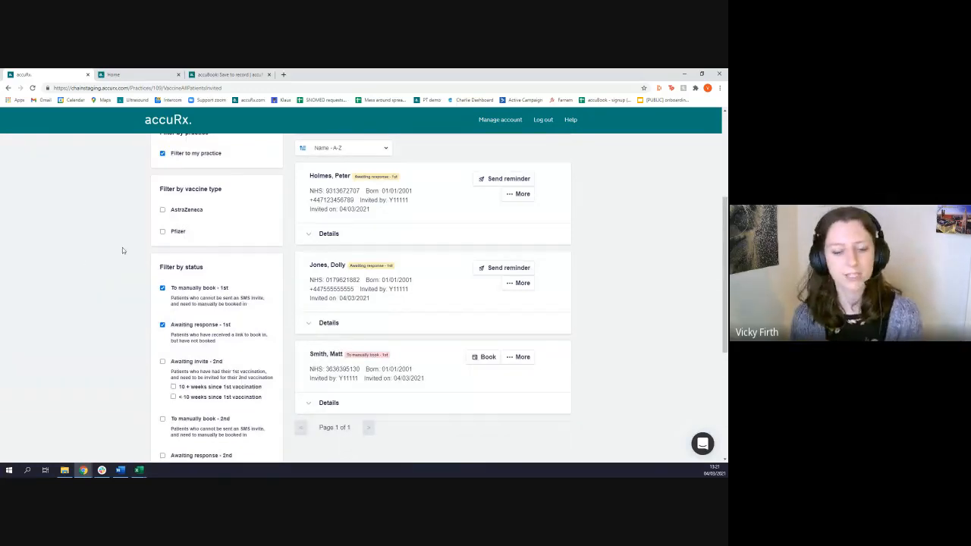
Clear the "Awaiting response - 1st" and "To manually book - 1st" status filters and review the full list of sent invites
{"action": "left_click", "coordinate": [163, 327]}
{"action": "left_click", "coordinate": [163, 288]}
{"action": "scroll", "coordinate": [507, 343], "scroll_direction": "up", "scroll_amount": 1}
{"action": "left_click", "coordinate": [425, 311]}
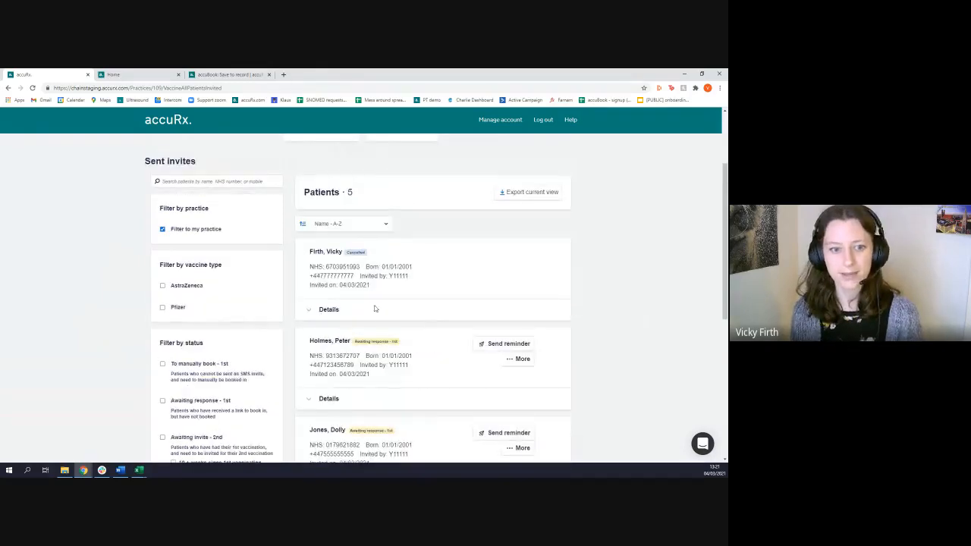
{"action": "scroll", "coordinate": [385, 314], "scroll_direction": "down", "scroll_amount": 1}
{"action": "scroll", "coordinate": [159, 177], "scroll_direction": "up", "scroll_amount": 3}
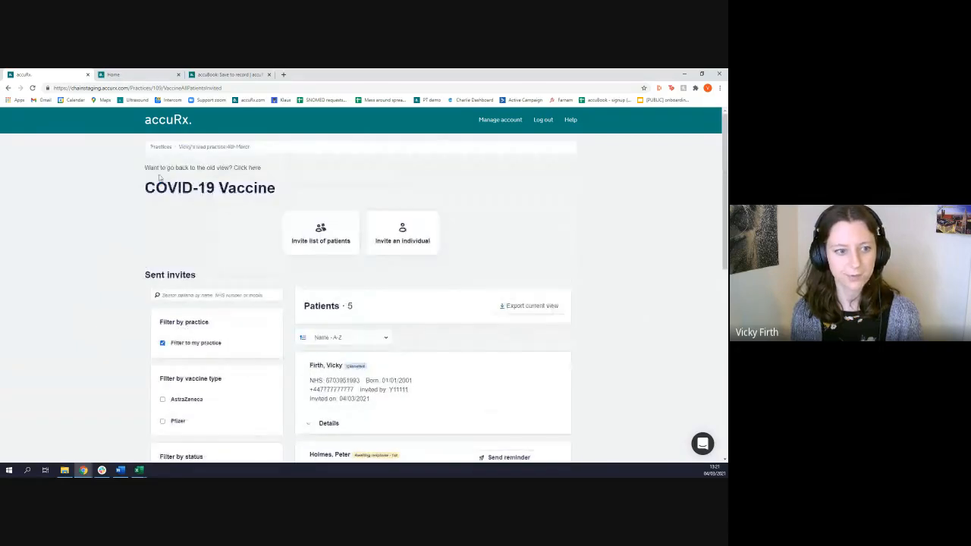
Go back to the lead practice page and review the booked clinics and the dashboard's capacity overview from there
{"action": "left_click", "coordinate": [185, 147]}
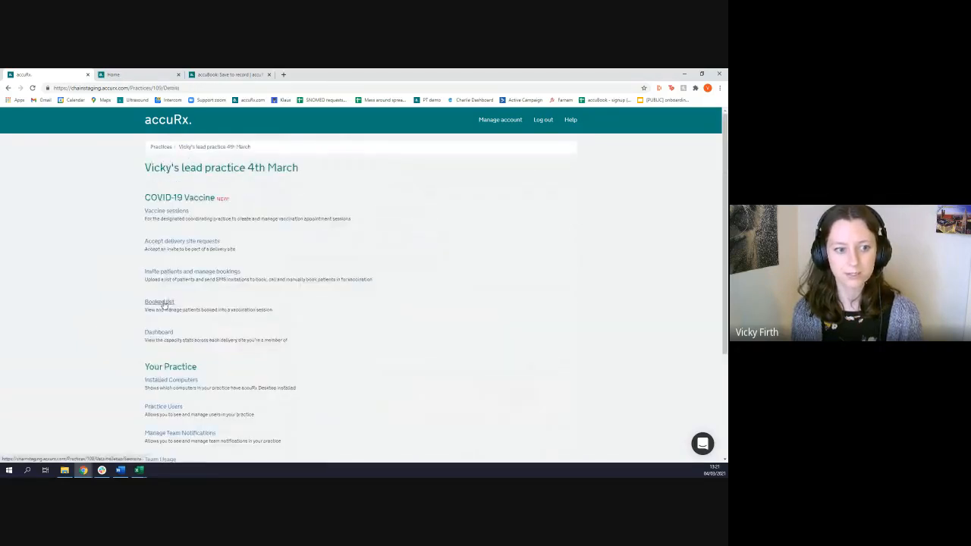
{"action": "left_click", "coordinate": [161, 303]}
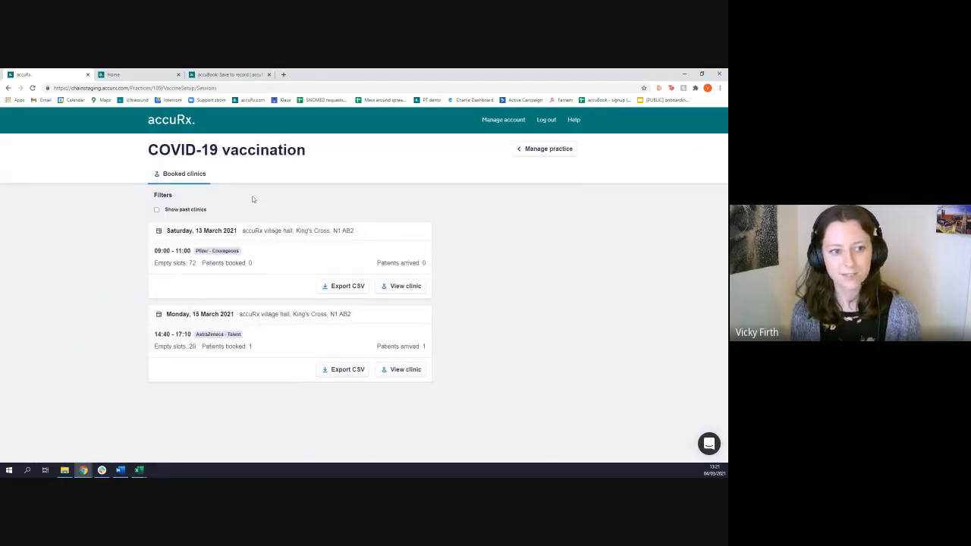
{"action": "key", "text": "alt+Left"}
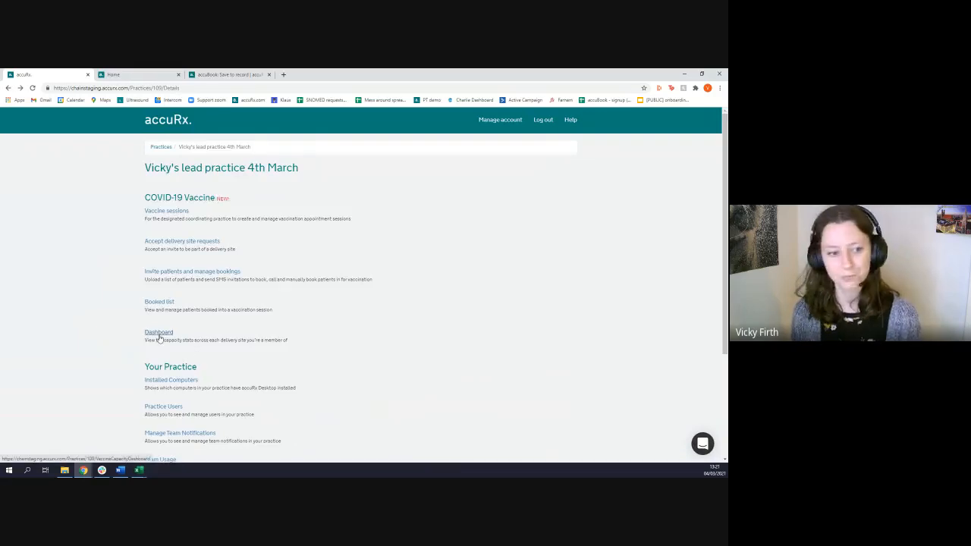
{"action": "left_click", "coordinate": [160, 334]}
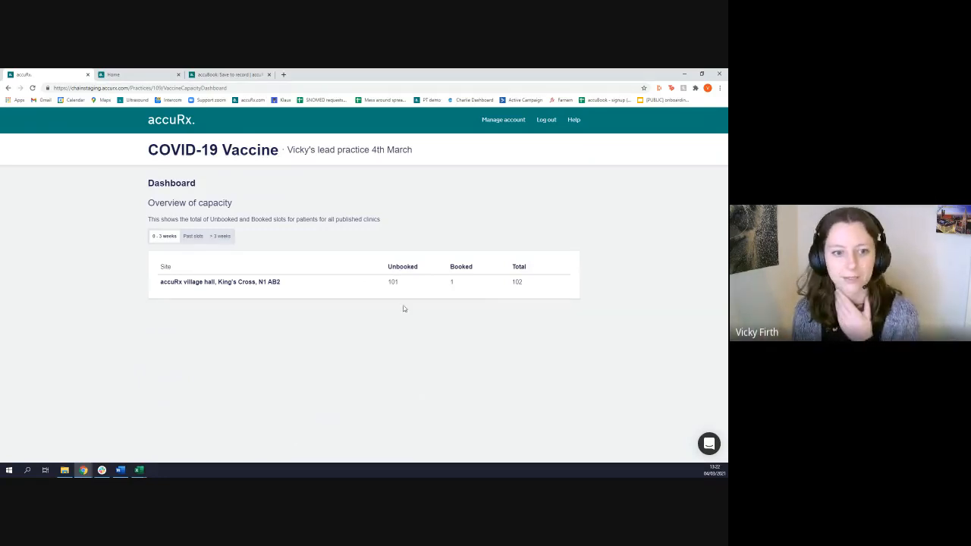
{"action": "key", "text": "alt+Left"}
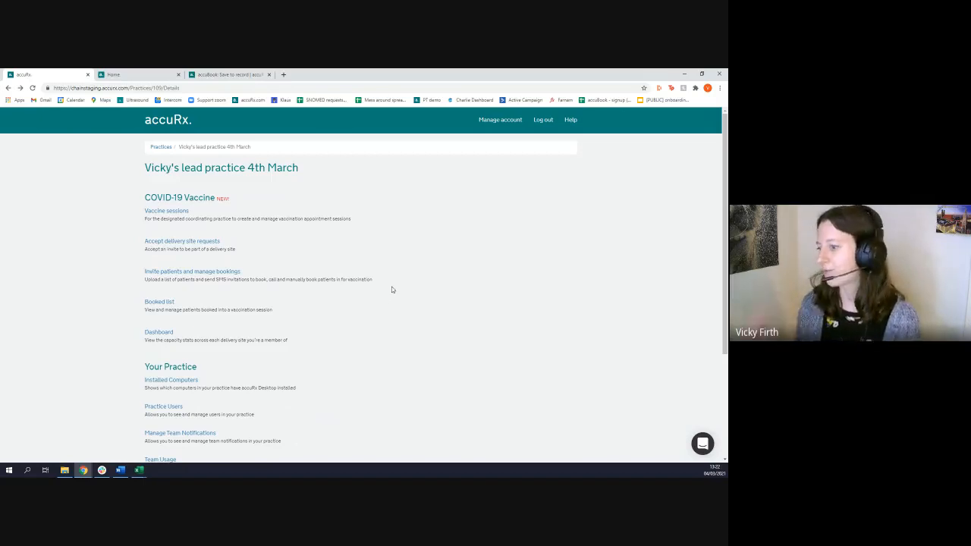
Reopen the page for inviting patients and managing bookings, and collapse the first listed patient's details
{"action": "left_click", "coordinate": [185, 271]}
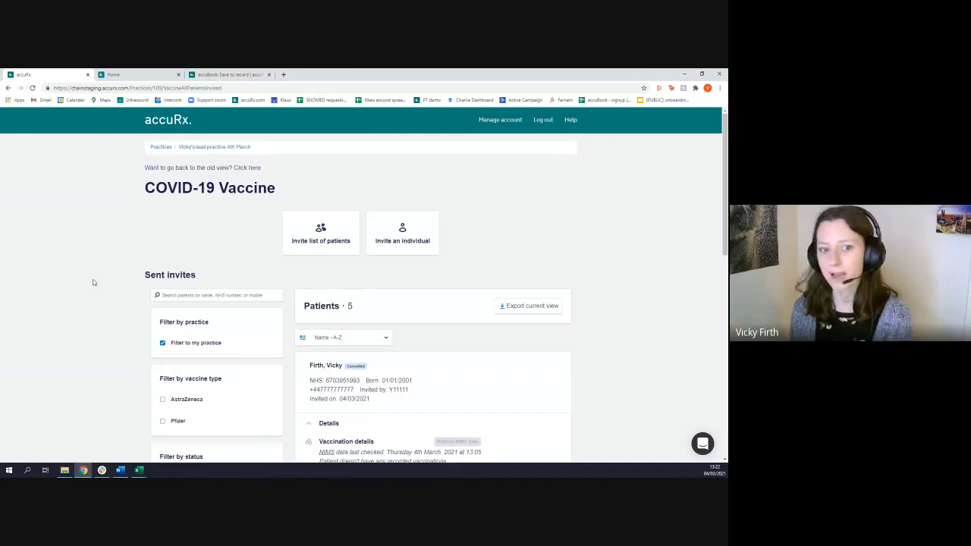
{"action": "scroll", "coordinate": [96, 281], "scroll_direction": "down", "scroll_amount": 5}
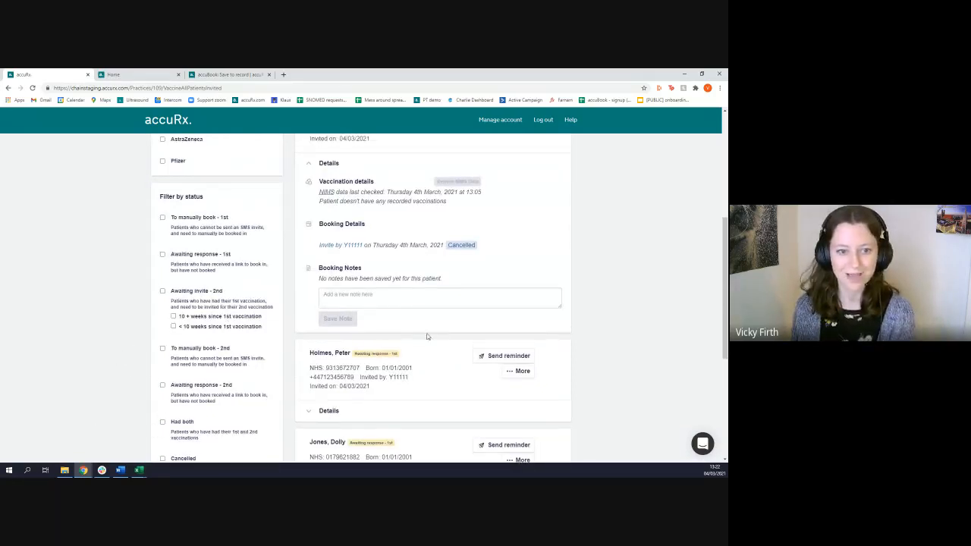
{"action": "scroll", "coordinate": [372, 289], "scroll_direction": "up", "scroll_amount": 1}
{"action": "left_click", "coordinate": [323, 235]}
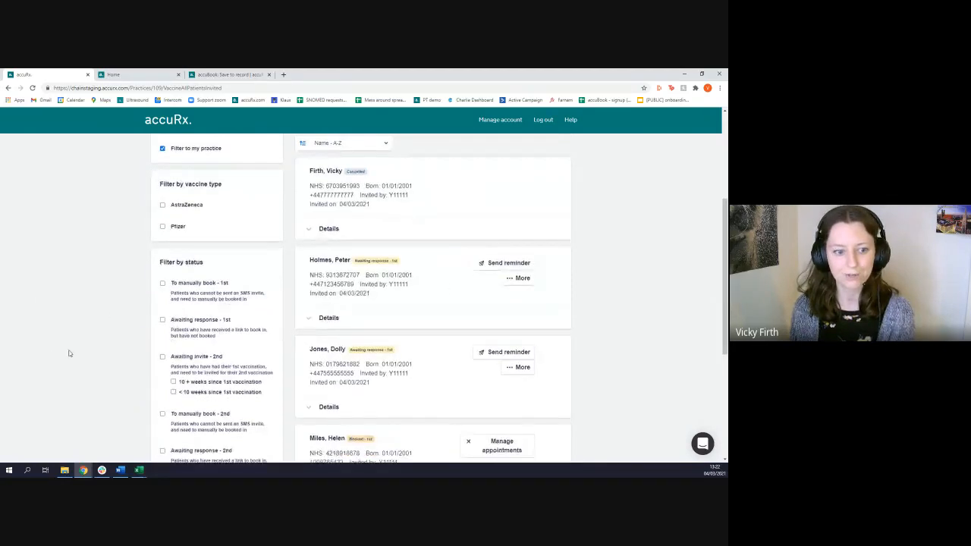
{"action": "scroll", "coordinate": [186, 341], "scroll_direction": "down", "scroll_amount": 1}
{"action": "scroll", "coordinate": [371, 350], "scroll_direction": "up", "scroll_amount": 1}
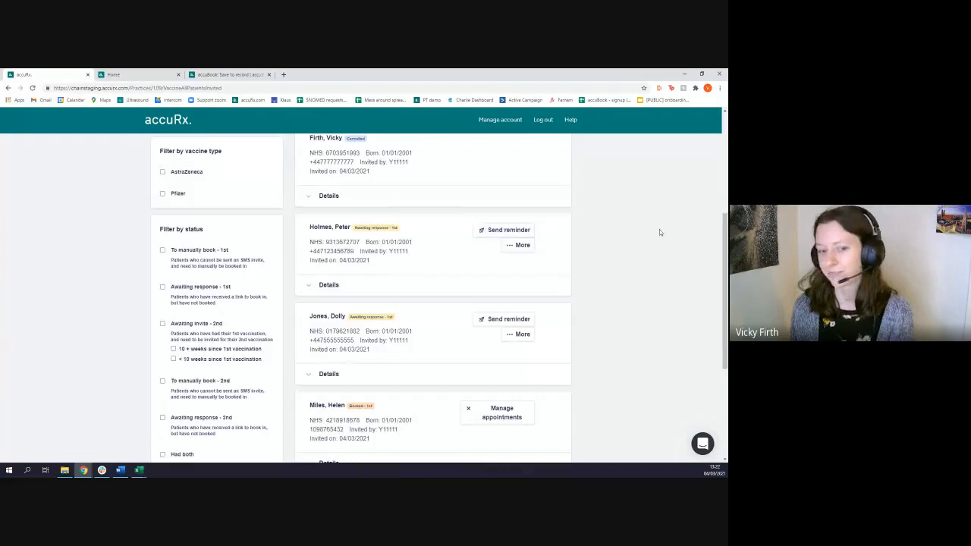
{"action": "scroll", "coordinate": [637, 251], "scroll_direction": "up", "scroll_amount": 1}
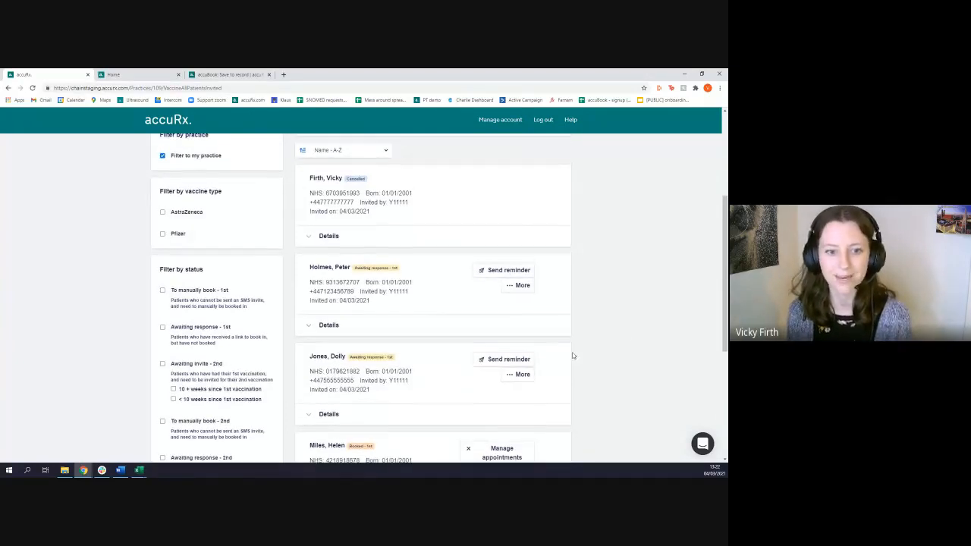
{"action": "scroll", "coordinate": [319, 402], "scroll_direction": "up", "scroll_amount": 2}
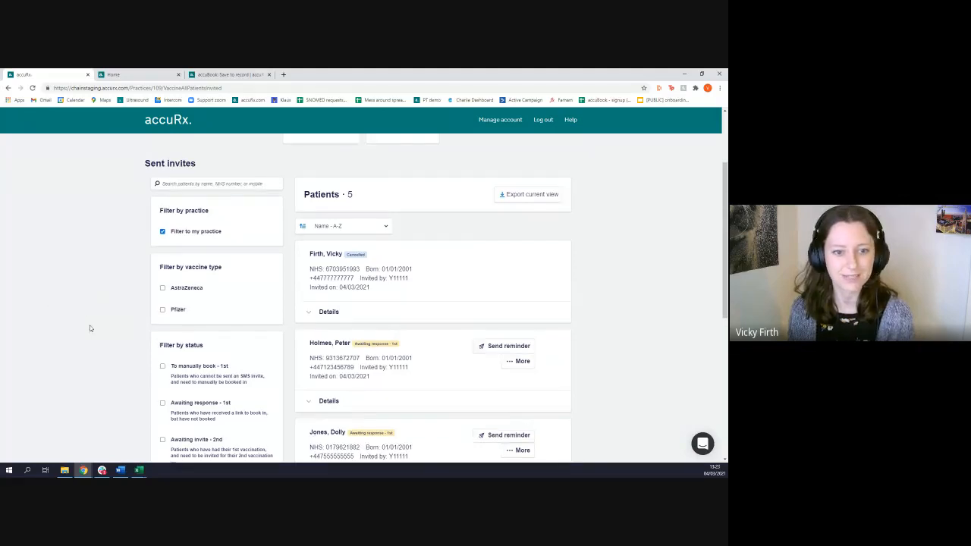
{"action": "scroll", "coordinate": [90, 326], "scroll_direction": "up", "scroll_amount": 1}
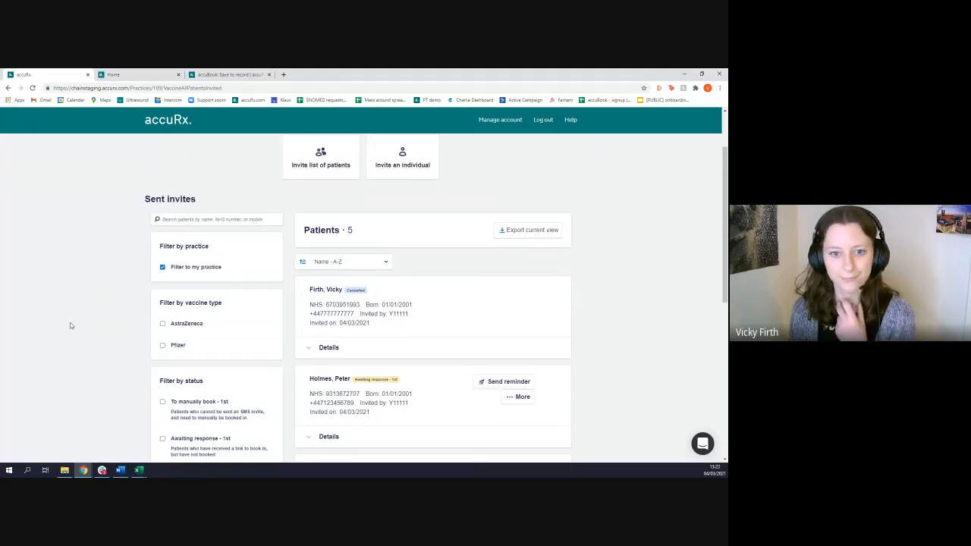
{"action": "scroll", "coordinate": [70, 326], "scroll_direction": "up", "scroll_amount": 2}
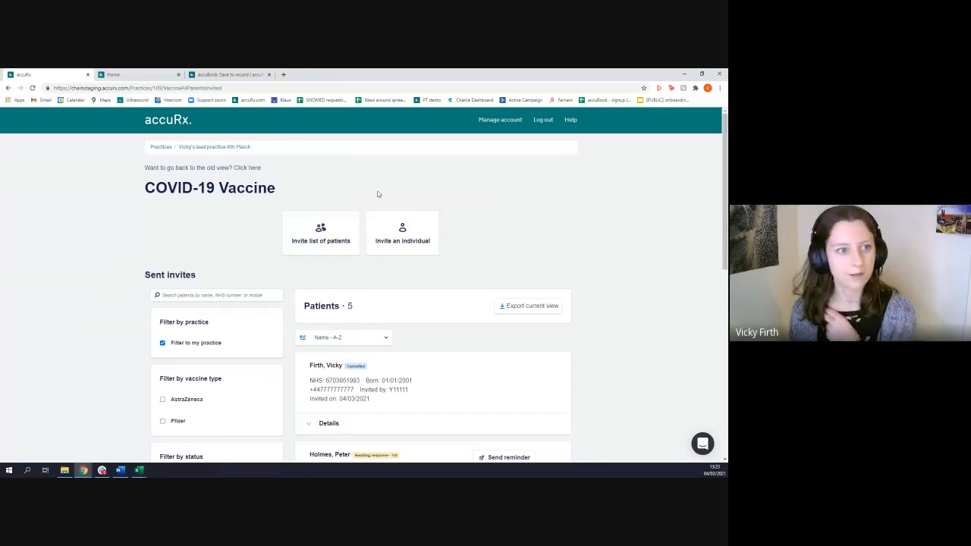
Switch to the accuBook onboarding slide deck, present it from the Demo slide to the standard accuBook configuration slide, and leave the presentation
{"action": "left_click", "coordinate": [83, 470]}
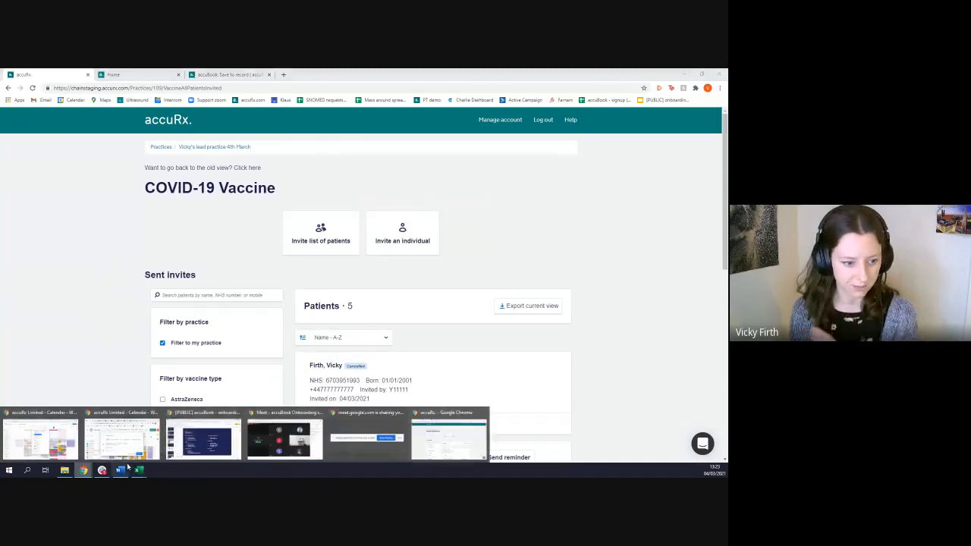
{"action": "left_click", "coordinate": [685, 74]}
{"action": "mouse_move", "coordinate": [84, 469]}
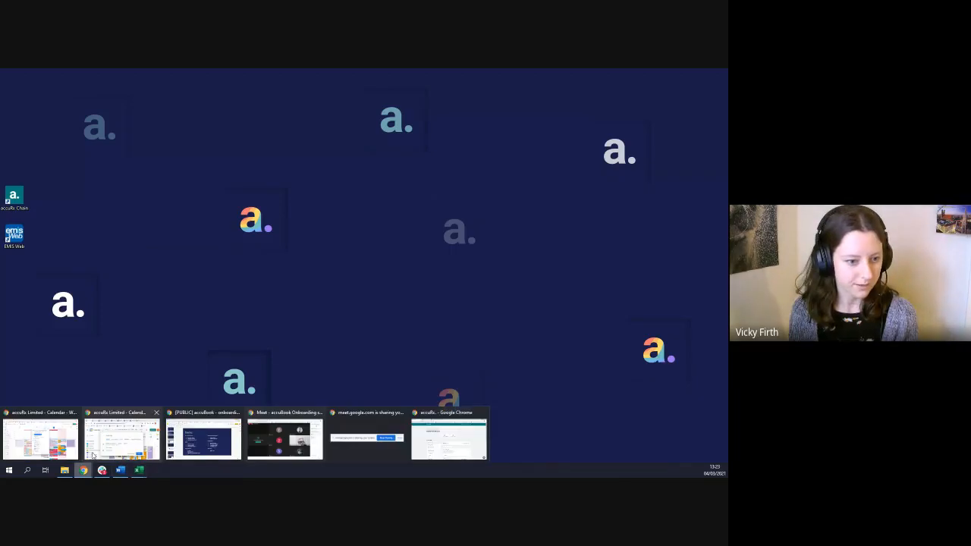
{"action": "left_click", "coordinate": [204, 438]}
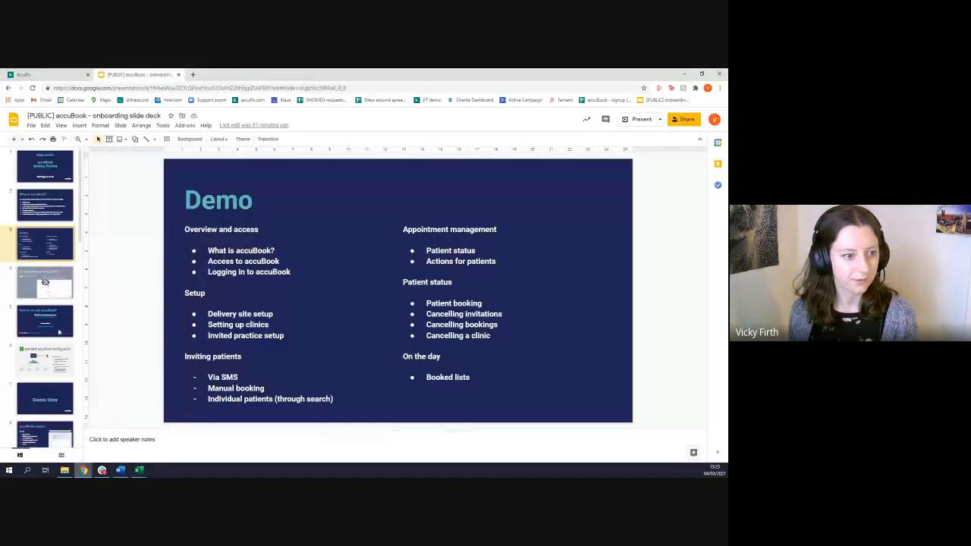
{"action": "left_click", "coordinate": [641, 119]}
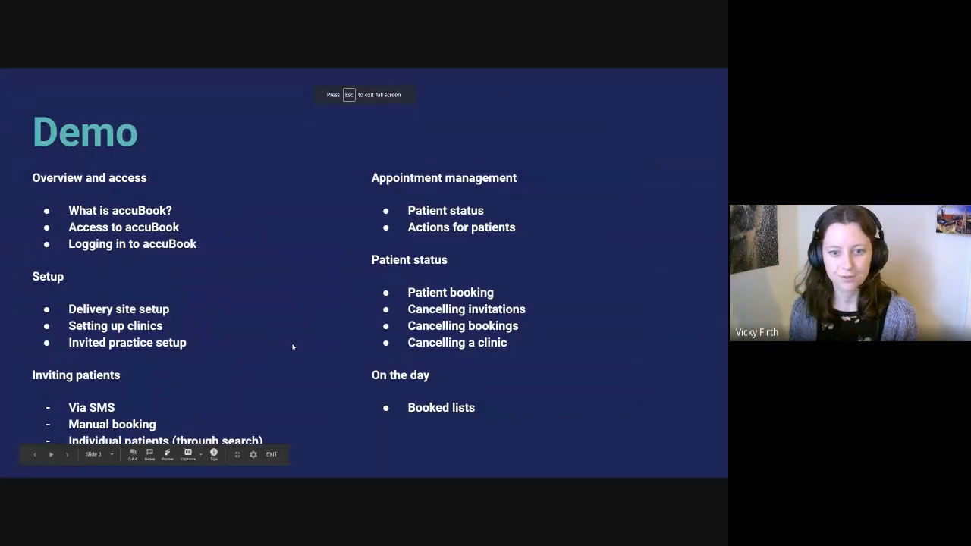
{"action": "key", "text": "Right"}
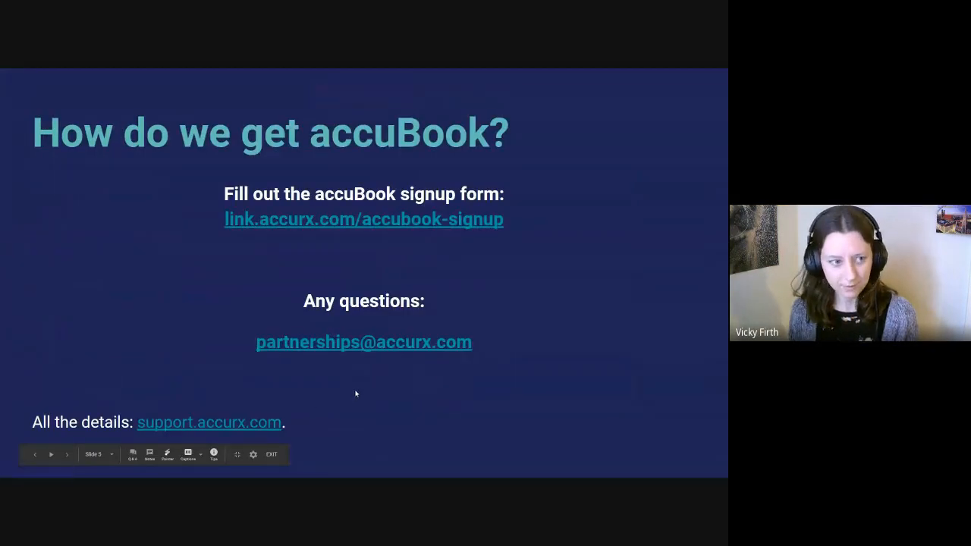
{"action": "key", "text": "Right"}
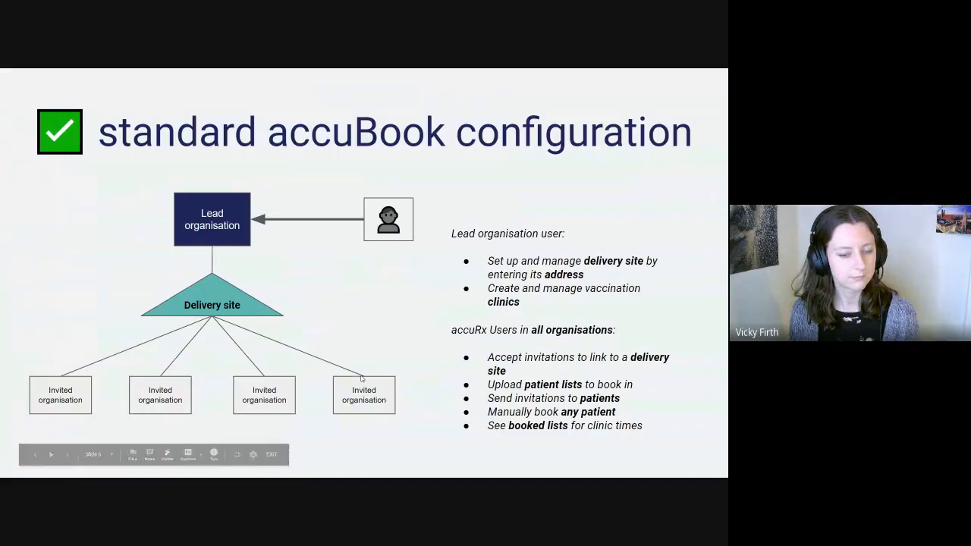
{"action": "key", "text": "alt+Tab"}
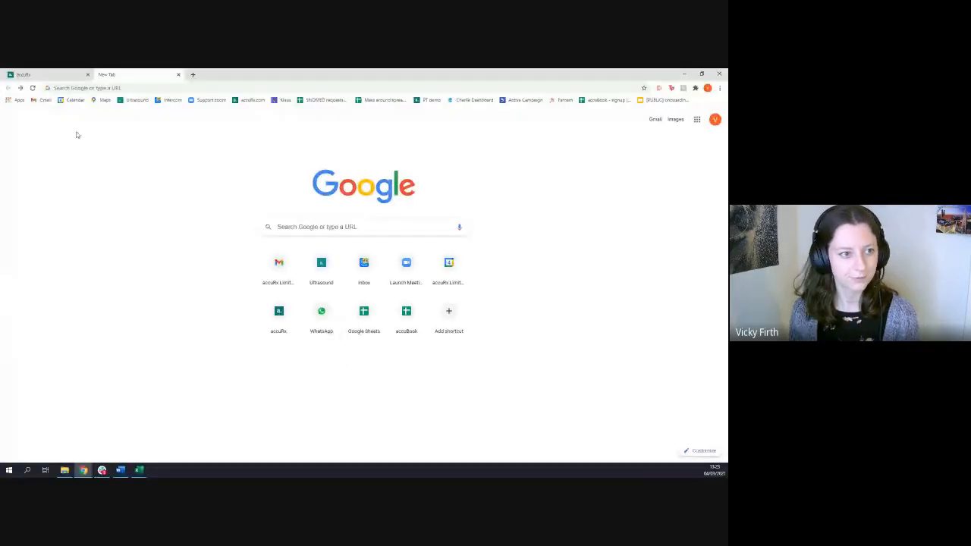